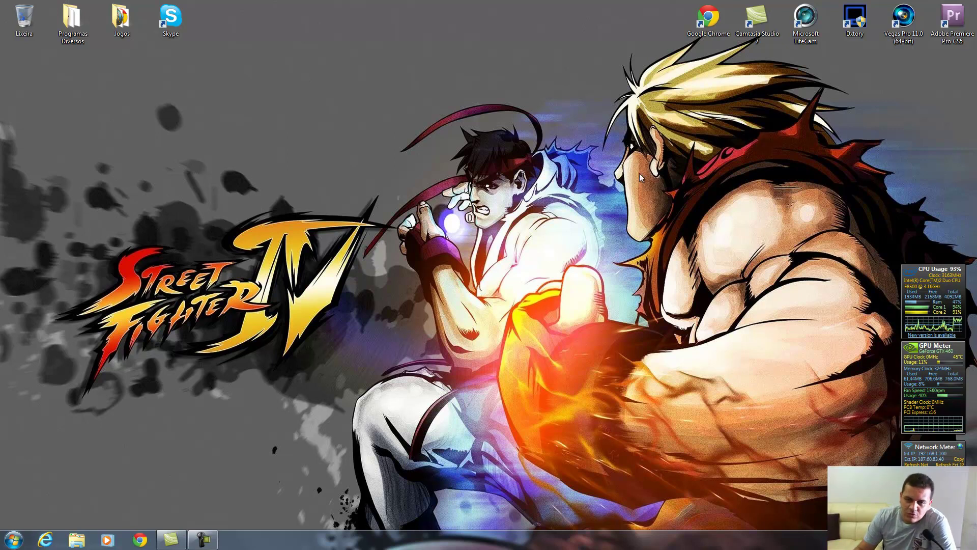
- Launch Adobe Premiere Pro CS5 from its desktop shortcut
double_click(963, 35)
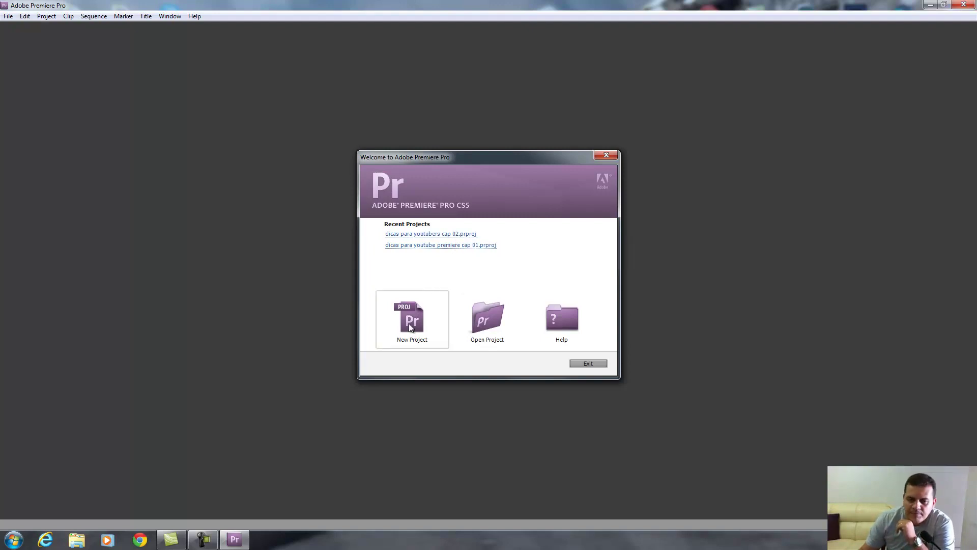
- Start a new project named projeto02, located in the video aula premiere folder
click(424, 314)
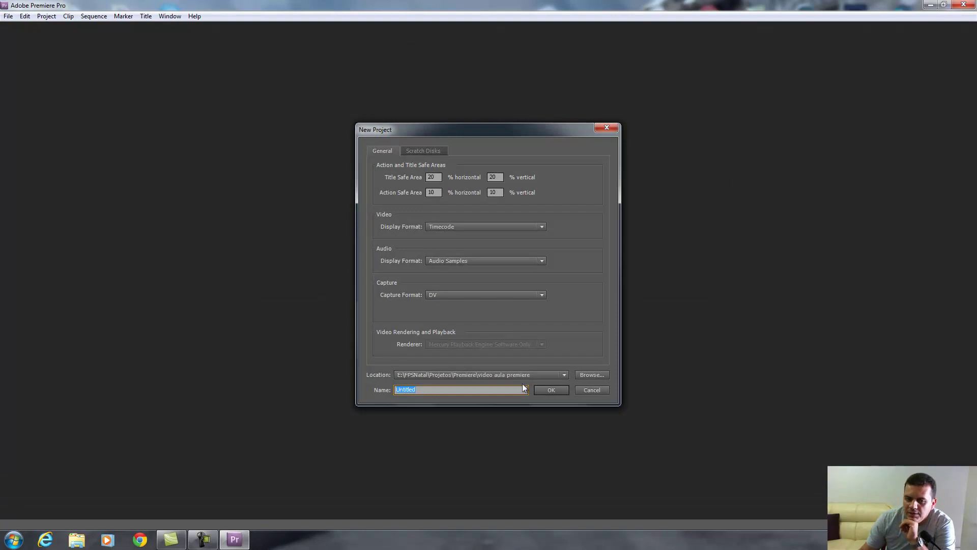
click(589, 376)
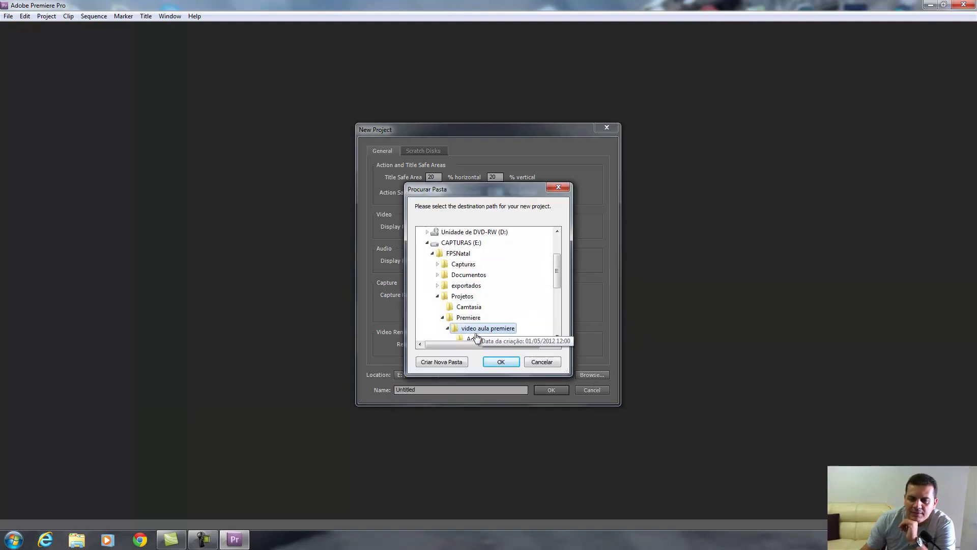
click(498, 362)
double_click(435, 390)
text(projeto02)
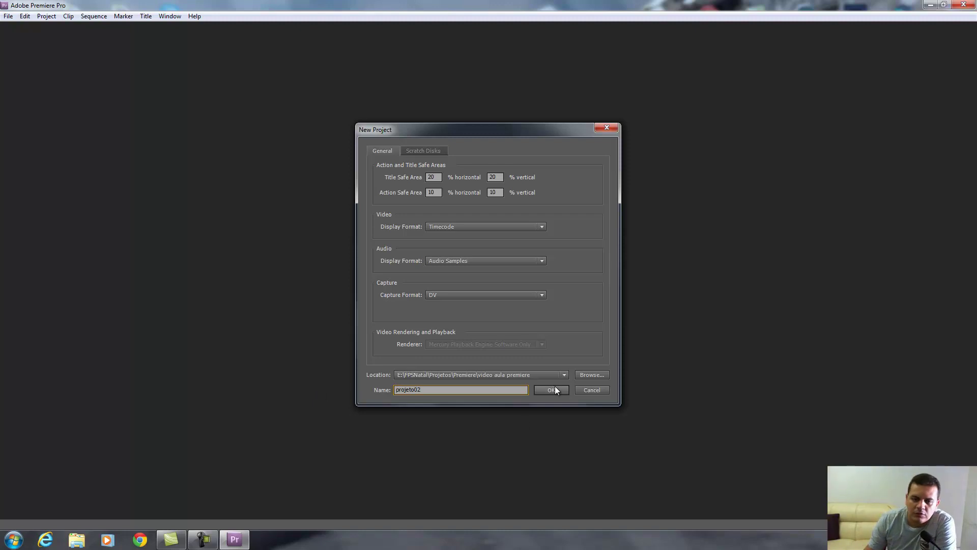
click(556, 389)
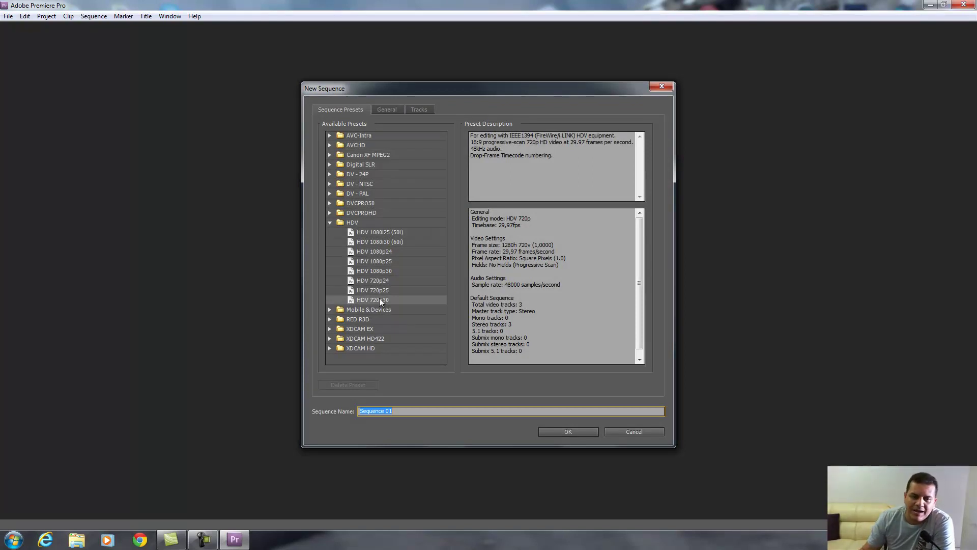
- Compare the HDV 720p30 preset (1280x720) with AVCHD 1080p30 (29,97 fps)
click(395, 301)
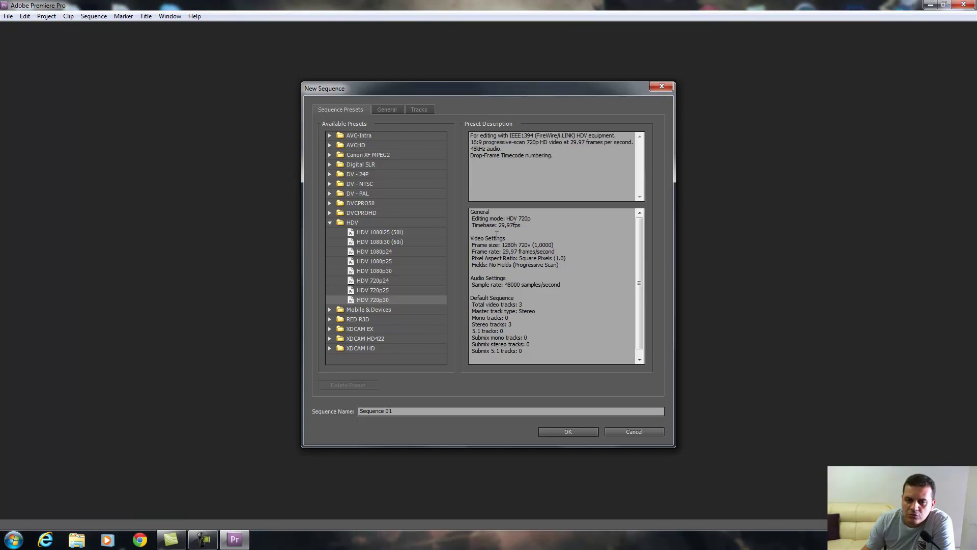
drag(503, 246, 531, 245)
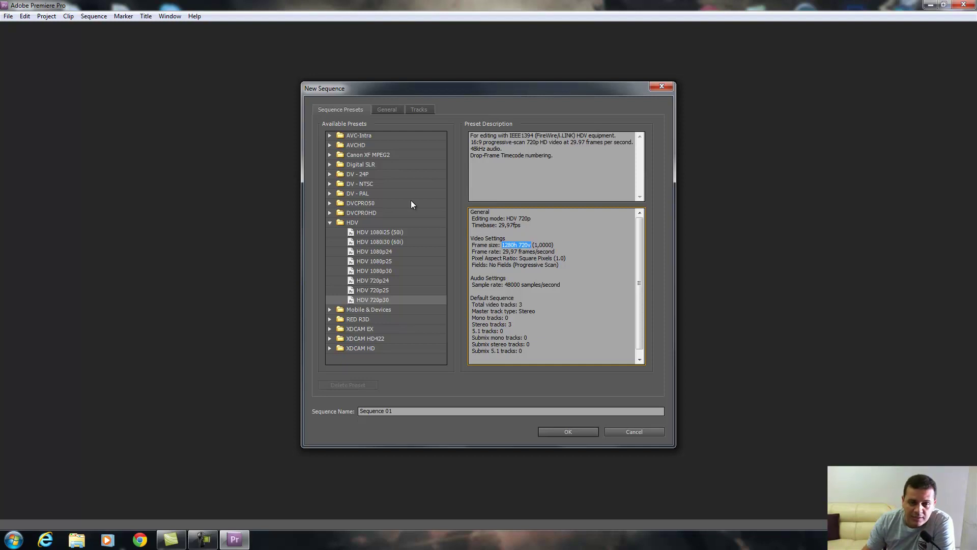
click(330, 146)
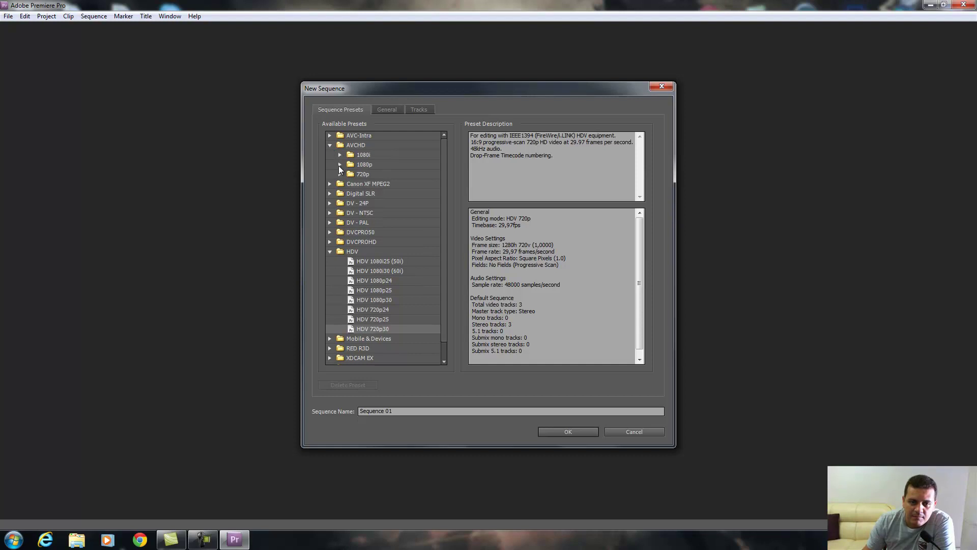
click(339, 165)
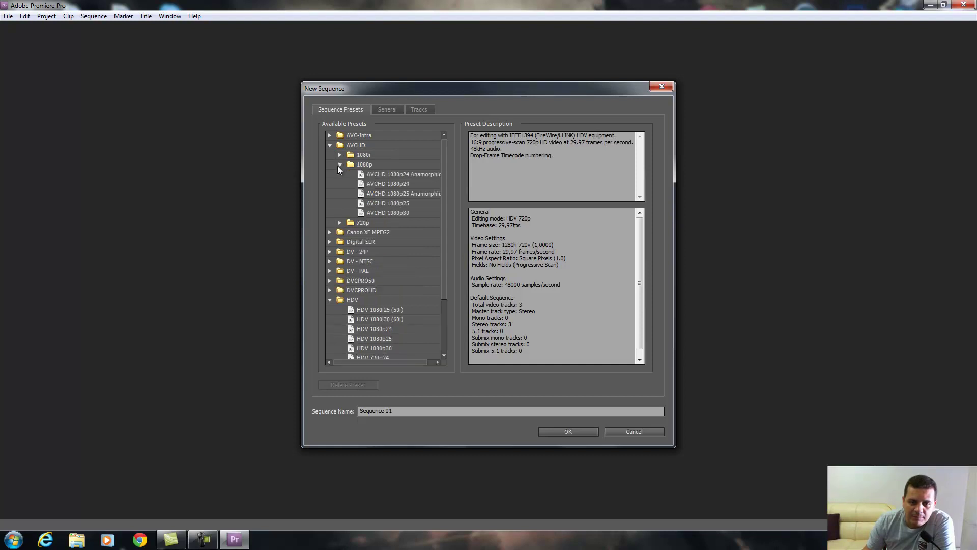
click(396, 213)
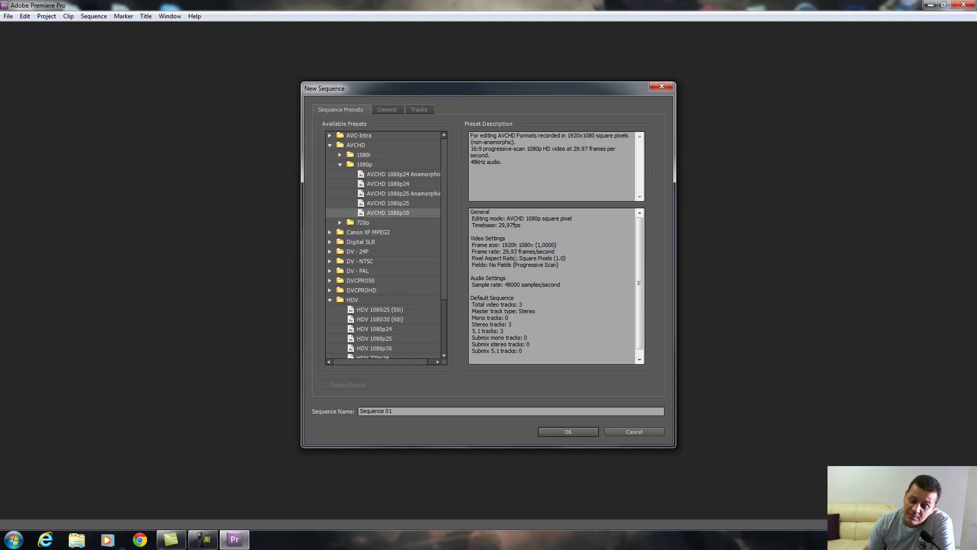
double_click(512, 251)
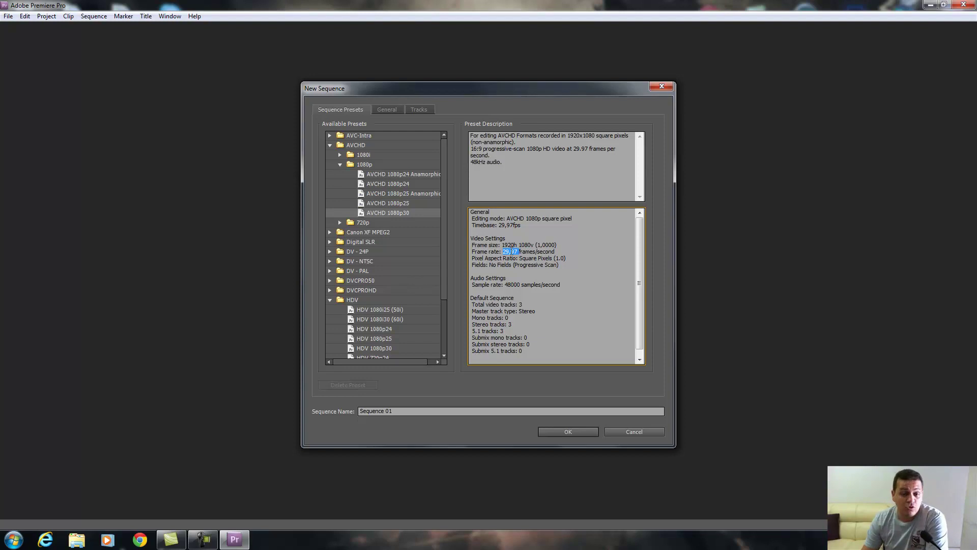
- Reselect HDV 720p30 and create Sequence 01 with it
click(341, 165)
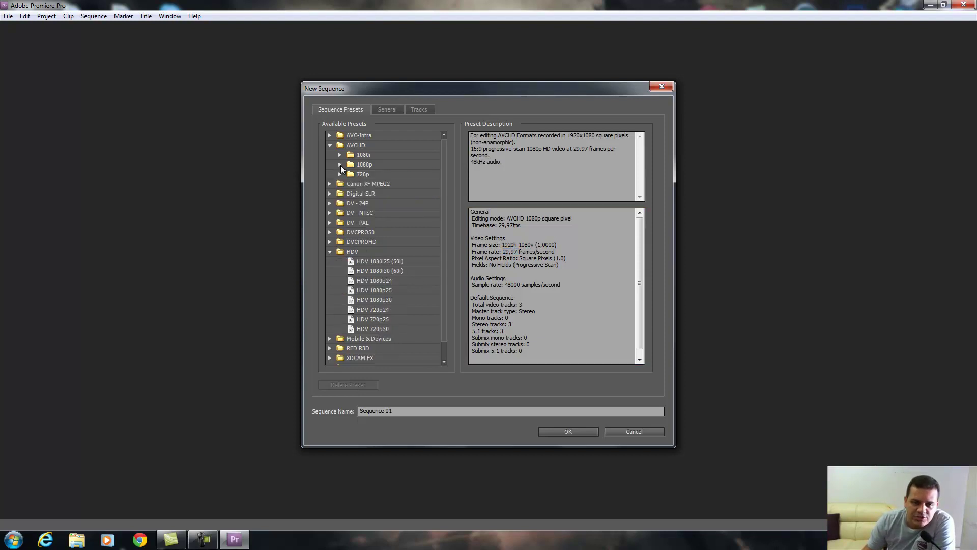
click(376, 331)
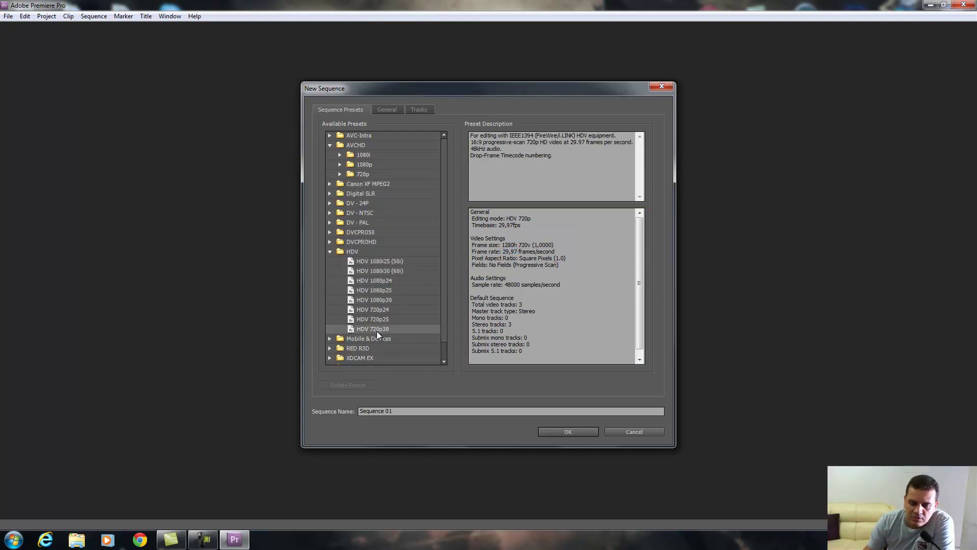
click(560, 433)
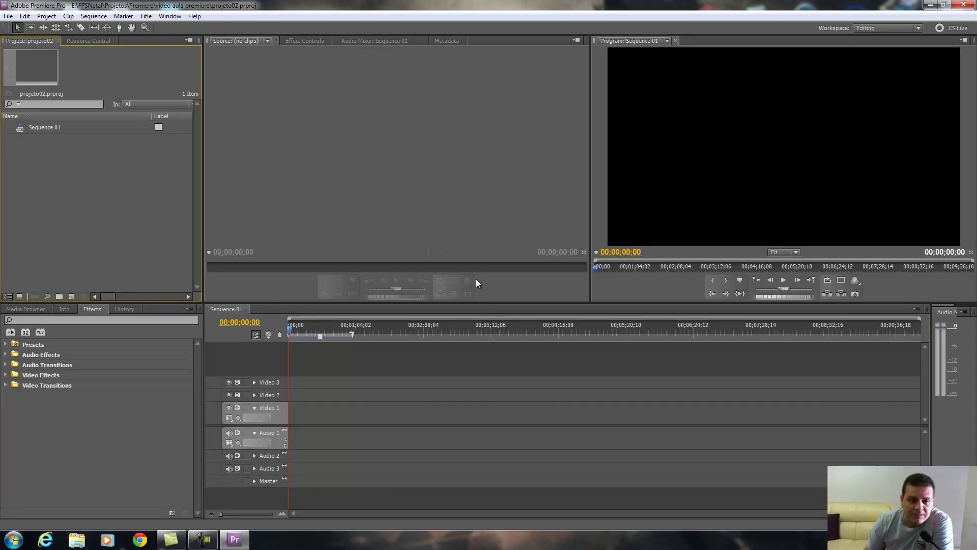
- Open the Import dialog and browse to Imagens > Amostras de Imagens
right_click(72, 177)
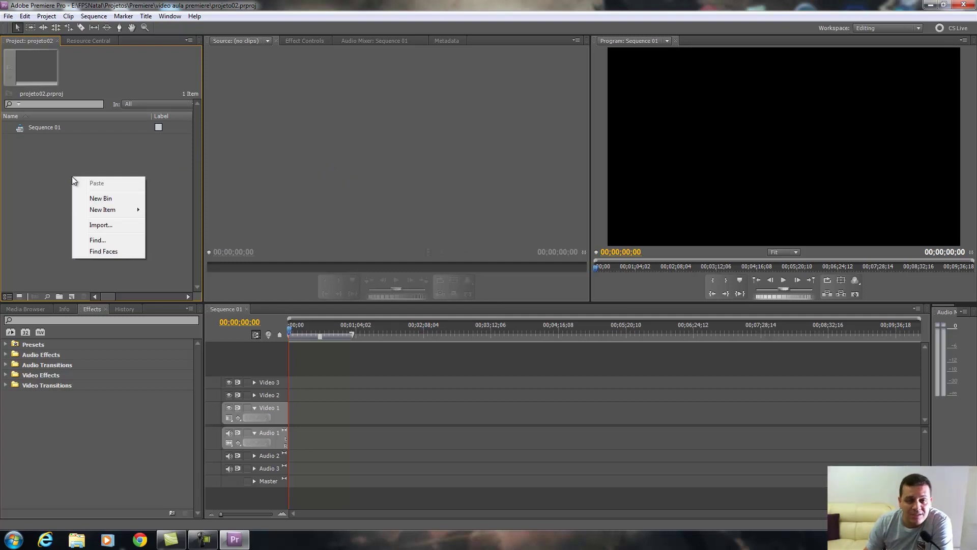
click(124, 225)
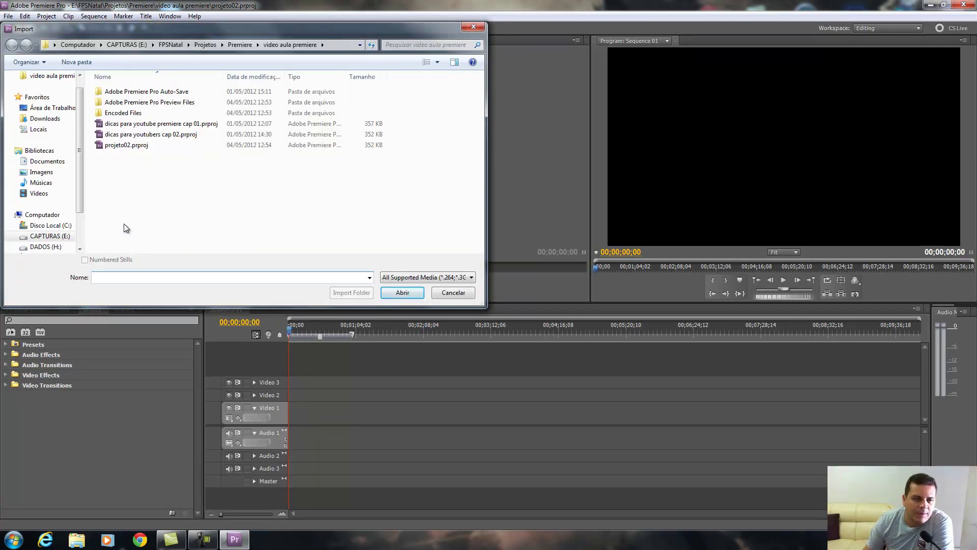
click(78, 236)
drag(79, 204, 73, 130)
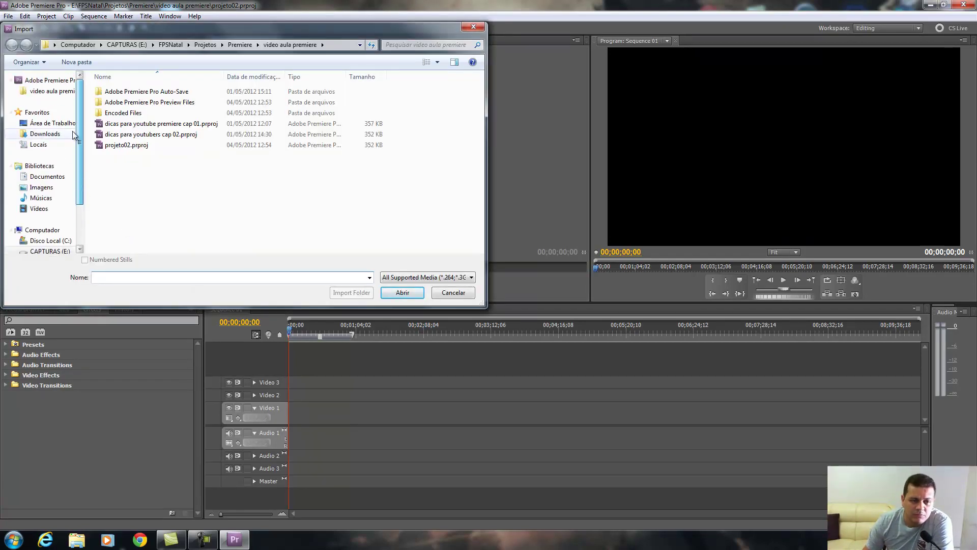
click(40, 187)
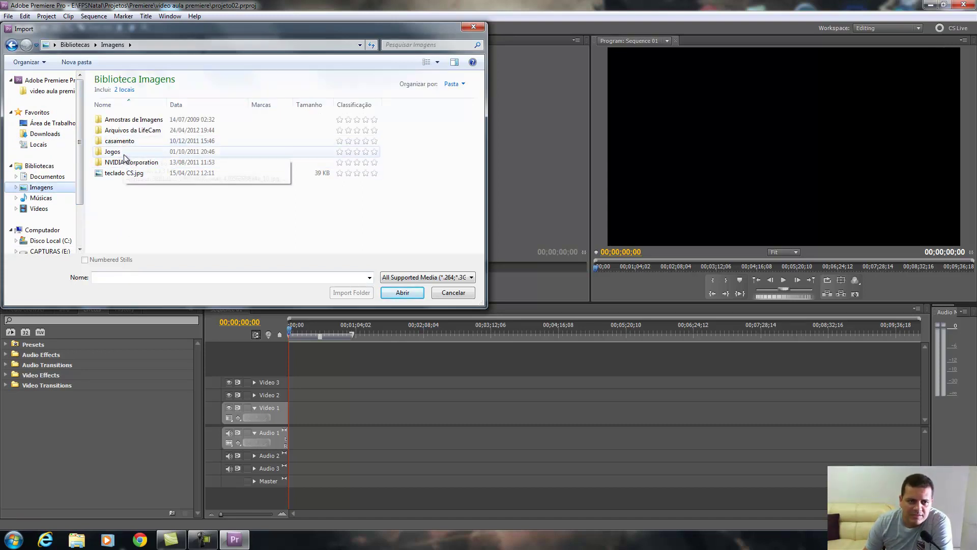
double_click(126, 120)
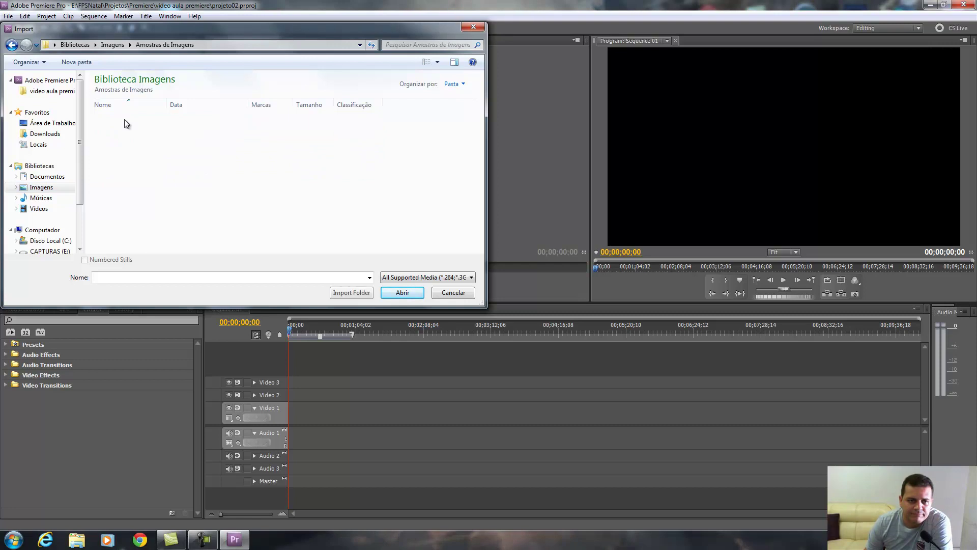
click(126, 120)
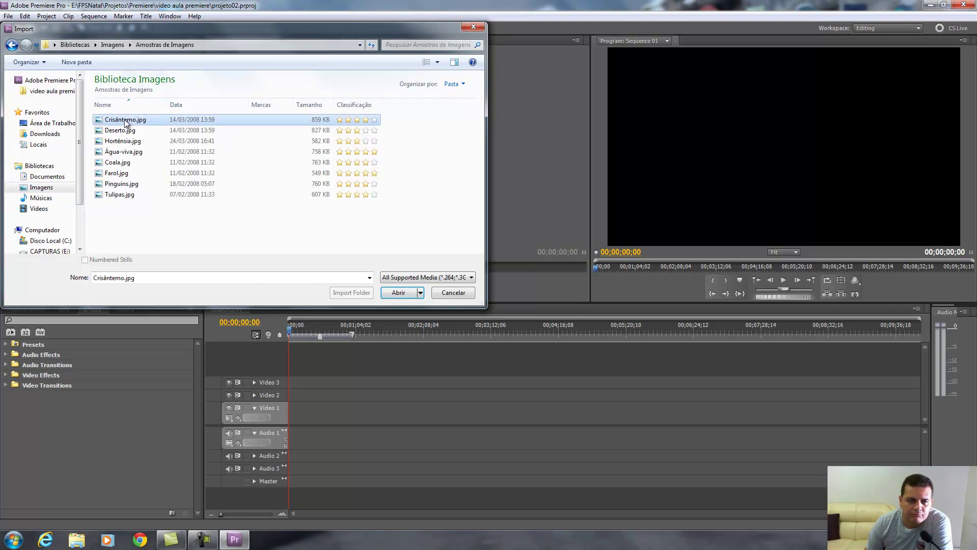
- Show the sample files as large icons and import Penguins.jpg
right_click(305, 223)
mouse_move(313, 242)
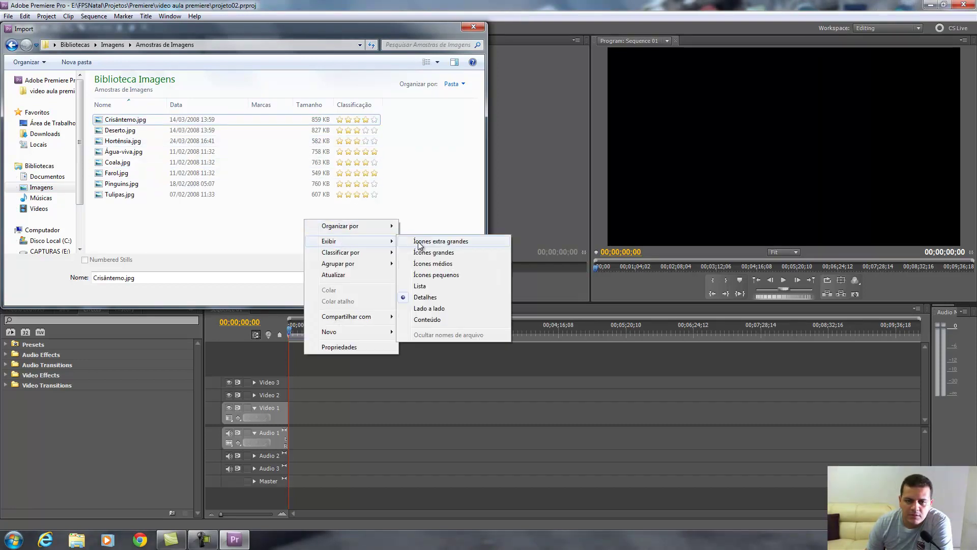
click(423, 253)
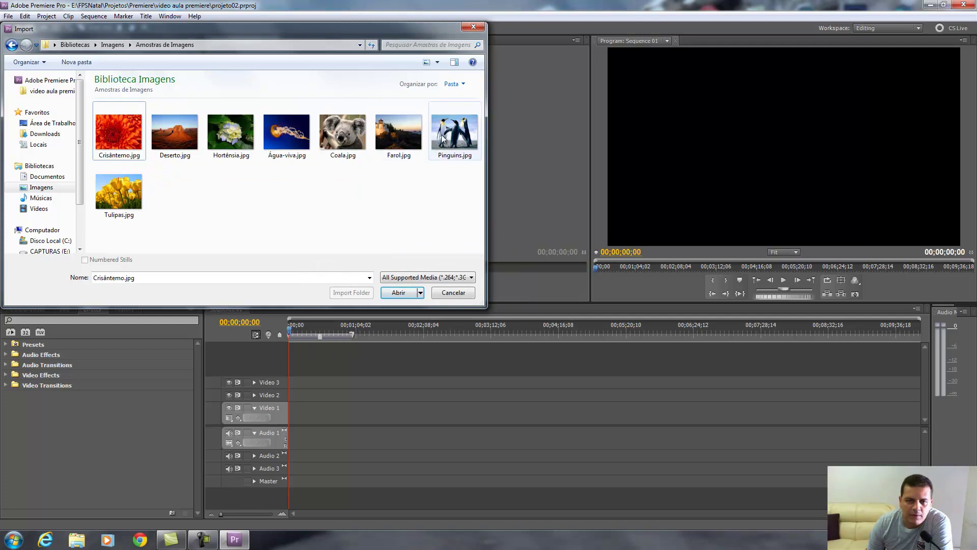
double_click(445, 133)
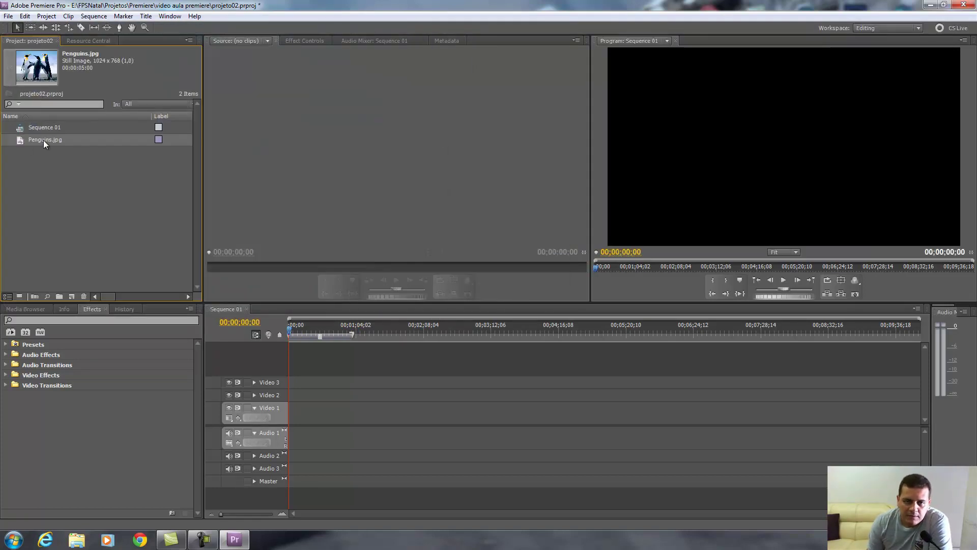
- Drag Penguins.jpg from the Project panel onto the start of Video 1
drag(32, 140, 294, 417)
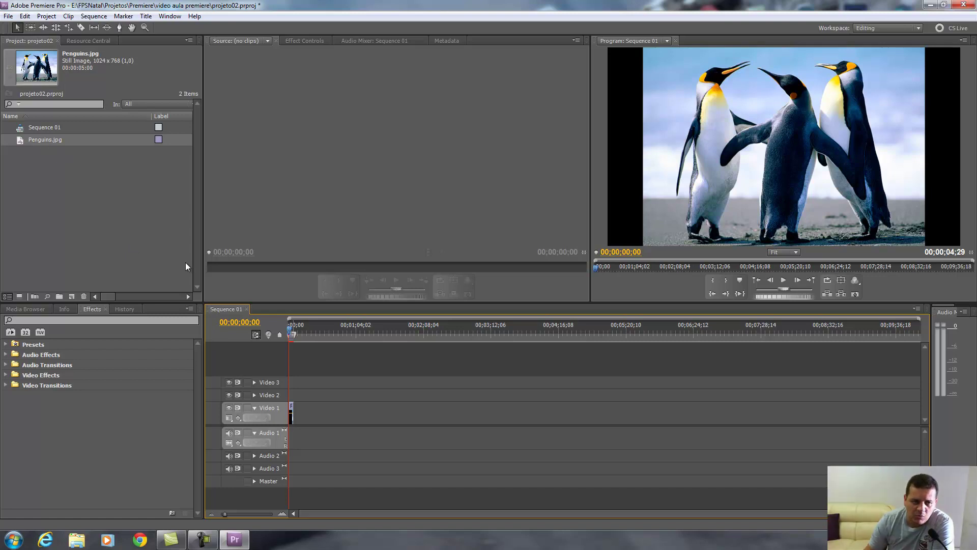
- Open Penguins.jpg in the Source monitor for preview
right_click(74, 180)
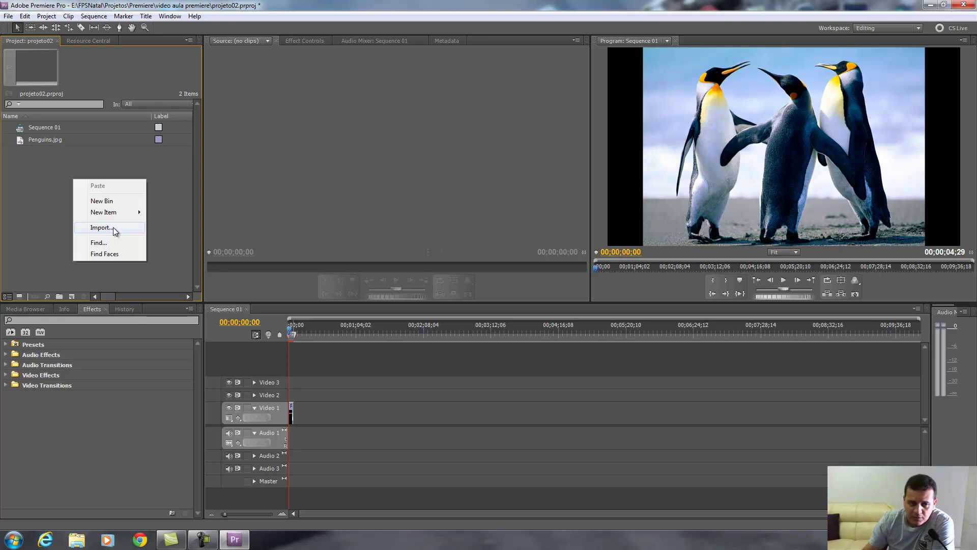
click(27, 140)
double_click(17, 140)
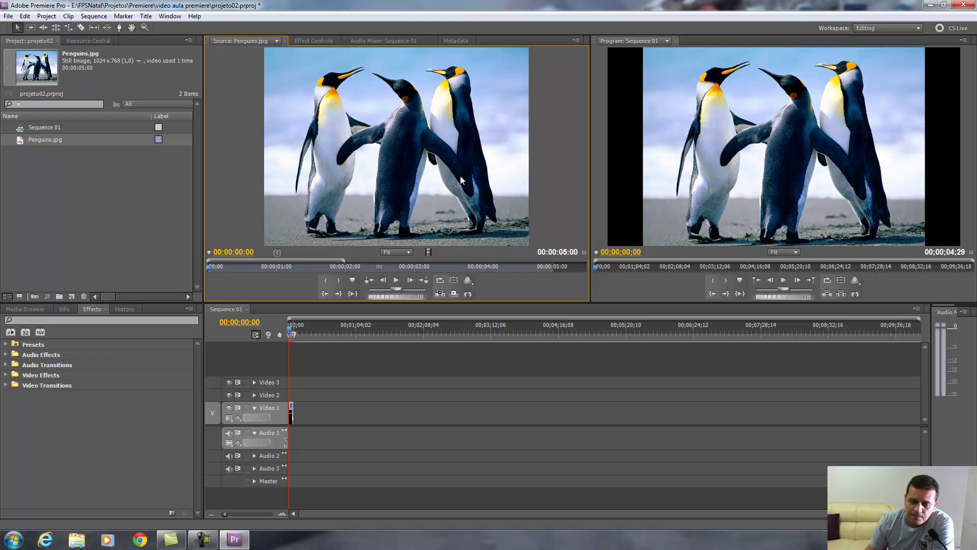
- Drop two extra Penguins copies on Video 1 and undo each one
drag(364, 159, 360, 418)
key(ctrl+z)
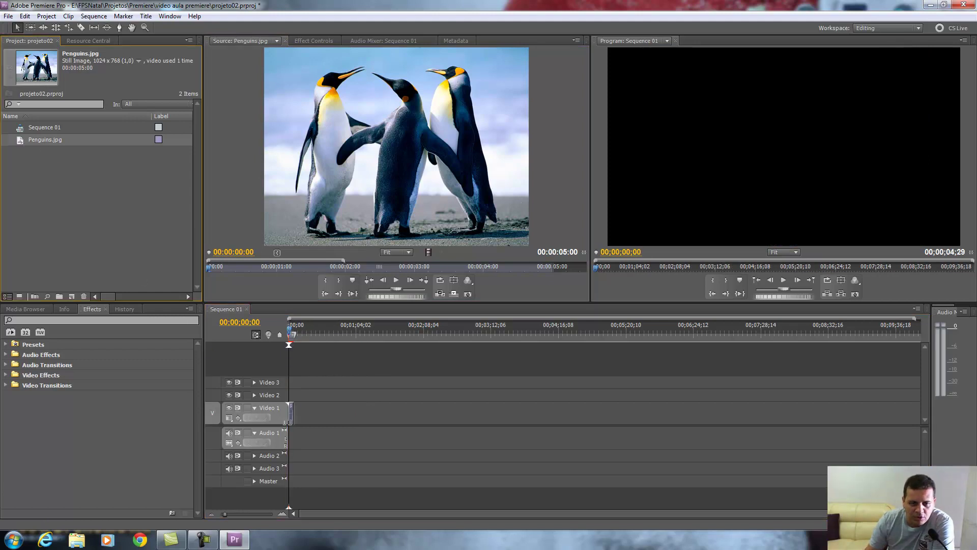
drag(19, 140, 307, 433)
key(ctrl+z)
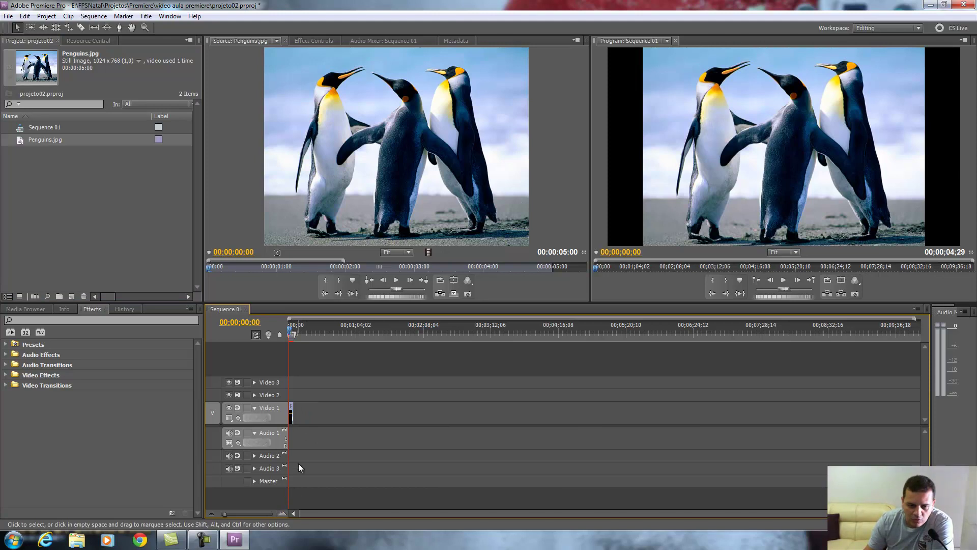
- Zoom the timeline in, move the playhead to about 3 seconds, and select the Penguins still in the Program monitor
click(282, 513)
click(282, 513)
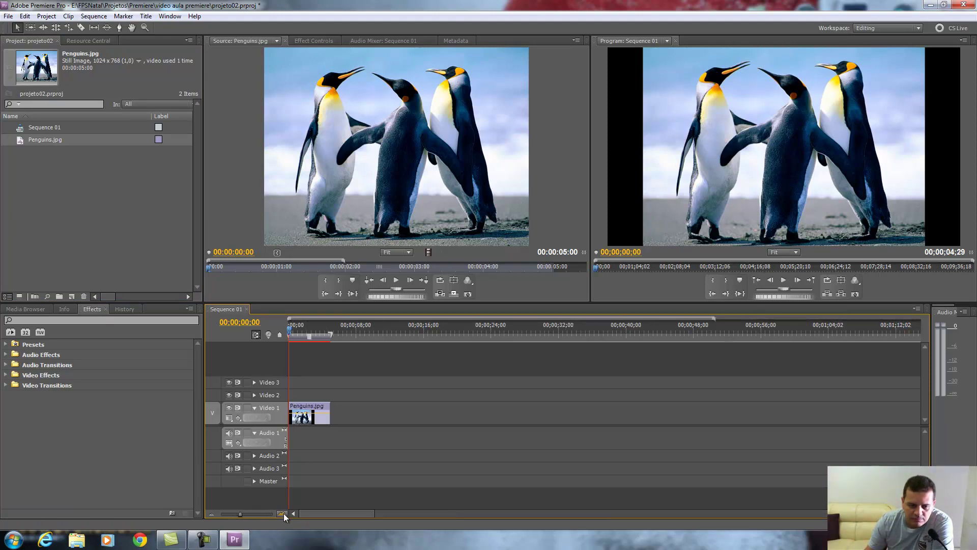
click(282, 513)
mouse_move(309, 334)
mouse_down()
mouse_move(394, 338)
mouse_move(344, 339)
mouse_up()
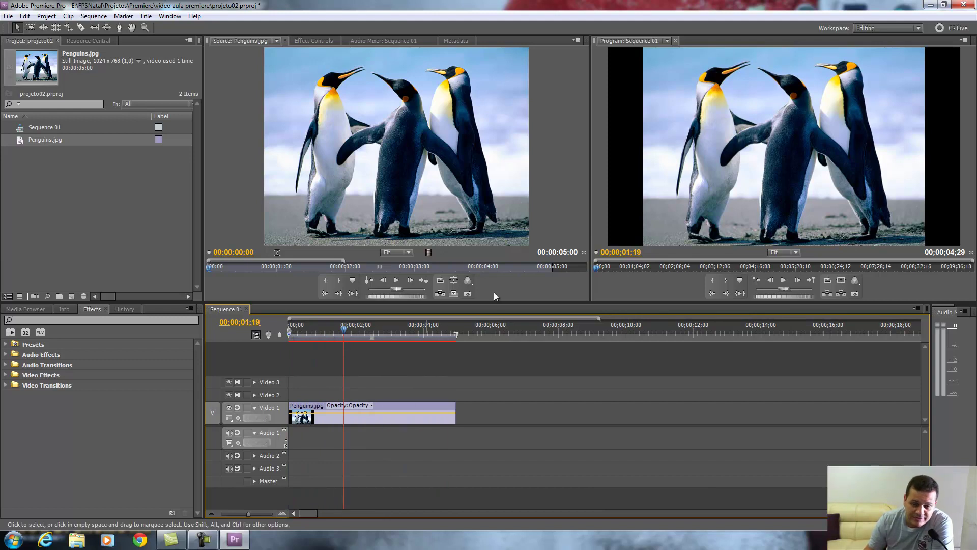
click(677, 171)
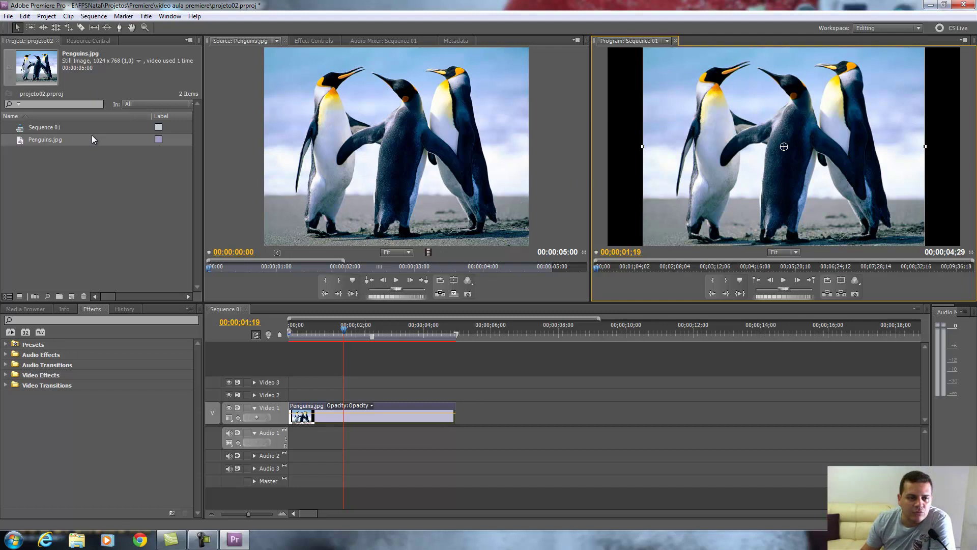
- Select Penguins.jpg in the Project panel, leaving its name unchanged
click(84, 158)
click(46, 140)
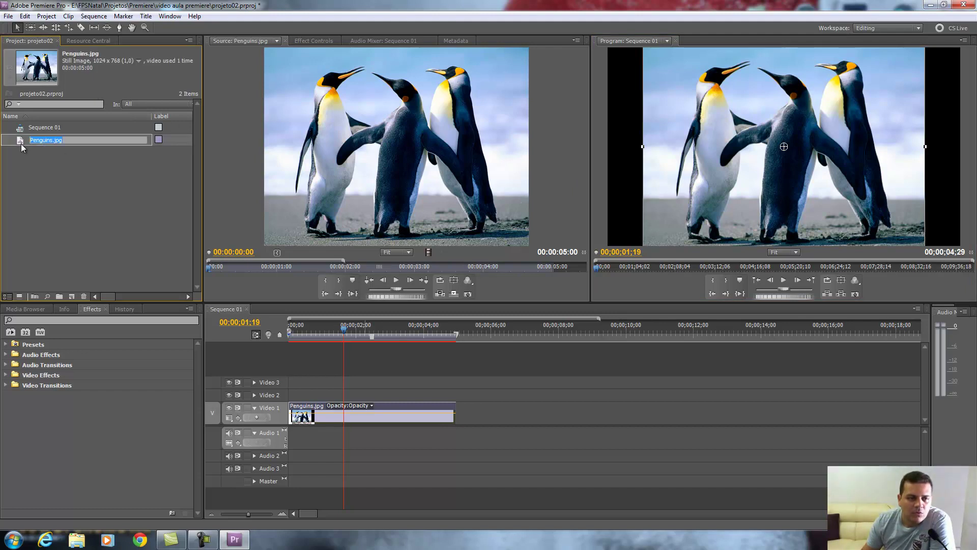
click(21, 144)
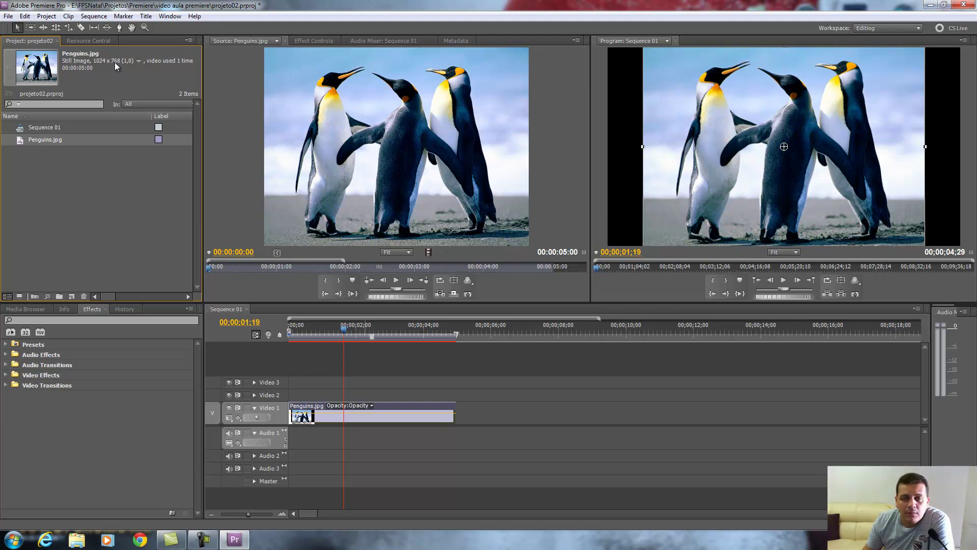
- Enlarge and lower the Penguins still in the Program monitor, then undo to its original fit
click(626, 133)
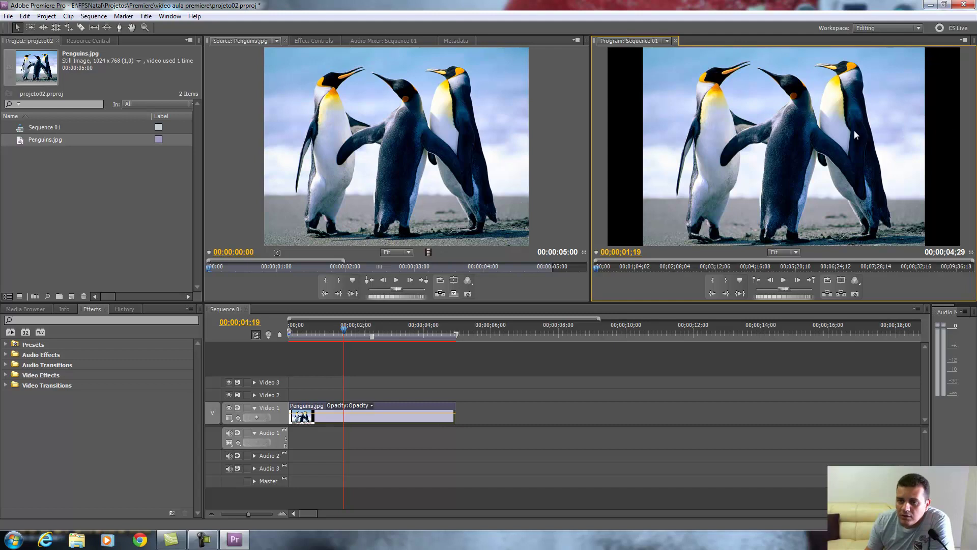
click(752, 121)
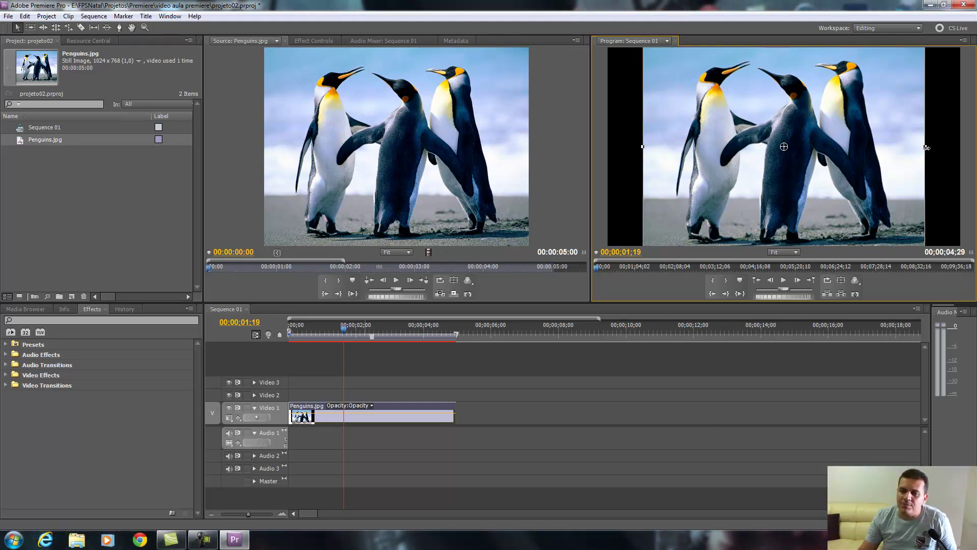
drag(927, 147, 960, 148)
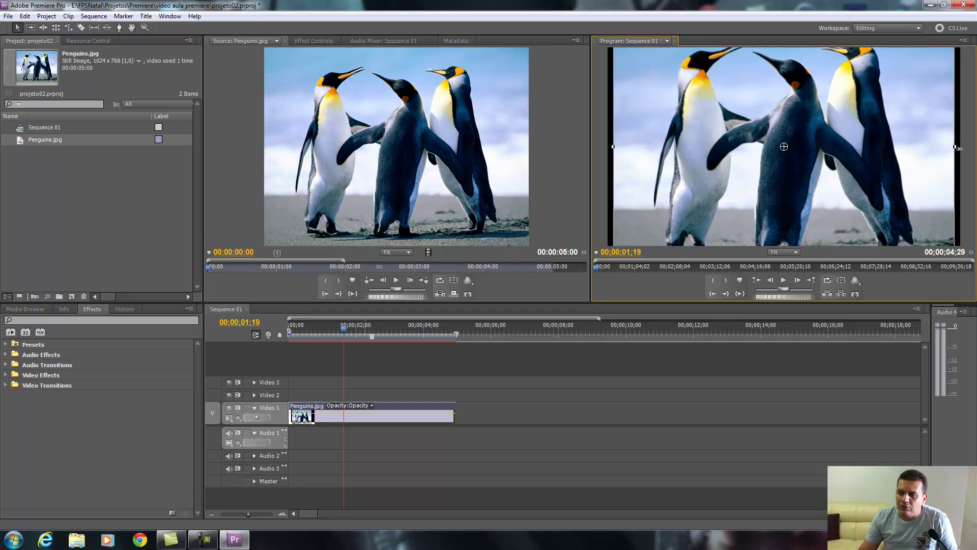
mouse_move(960, 148)
mouse_down()
mouse_move(909, 154)
mouse_move(956, 153)
mouse_up()
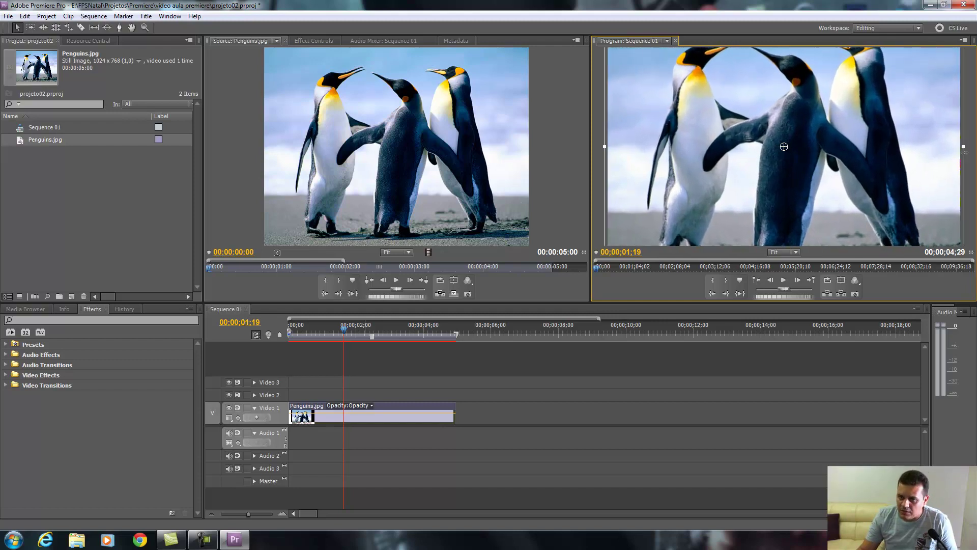
drag(955, 152, 962, 153)
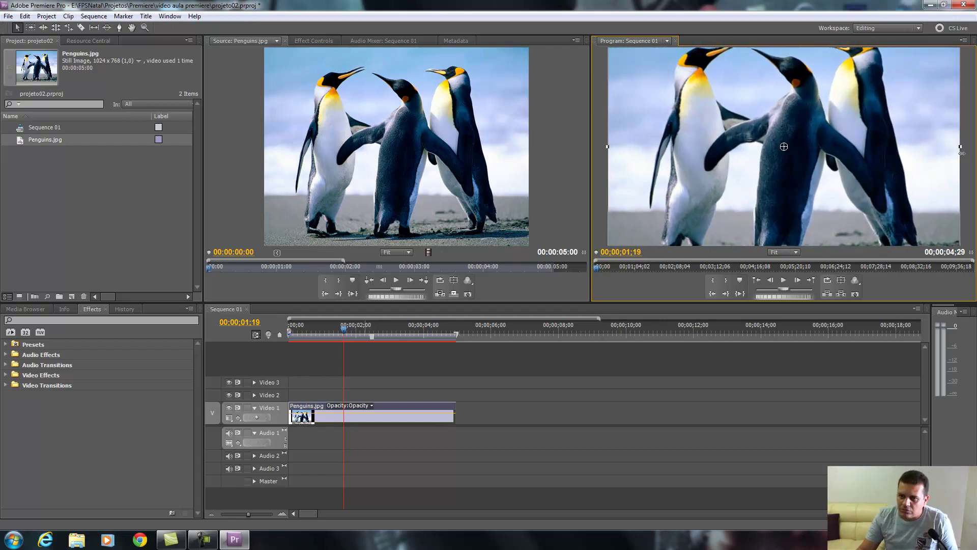
drag(891, 129, 895, 162)
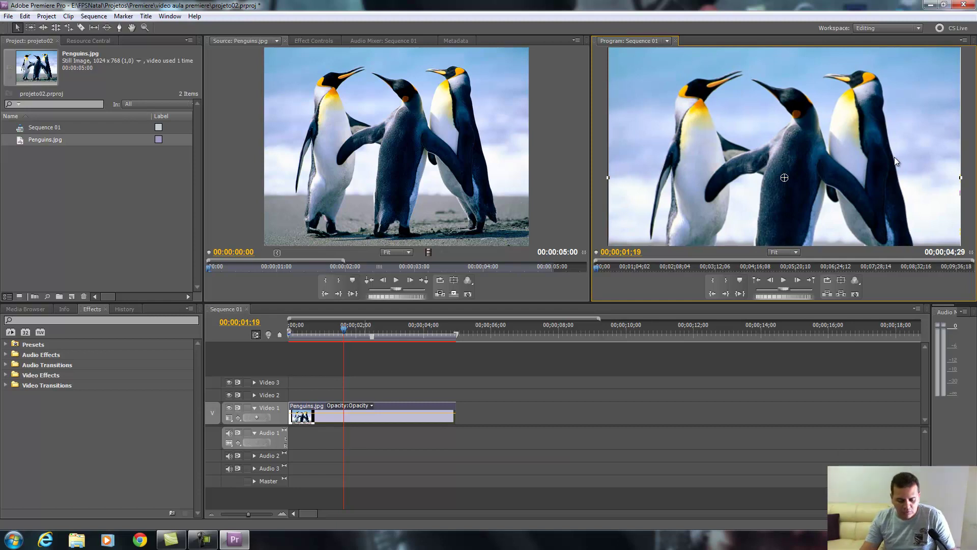
key(ctrl+z)
key(ctrl+z)
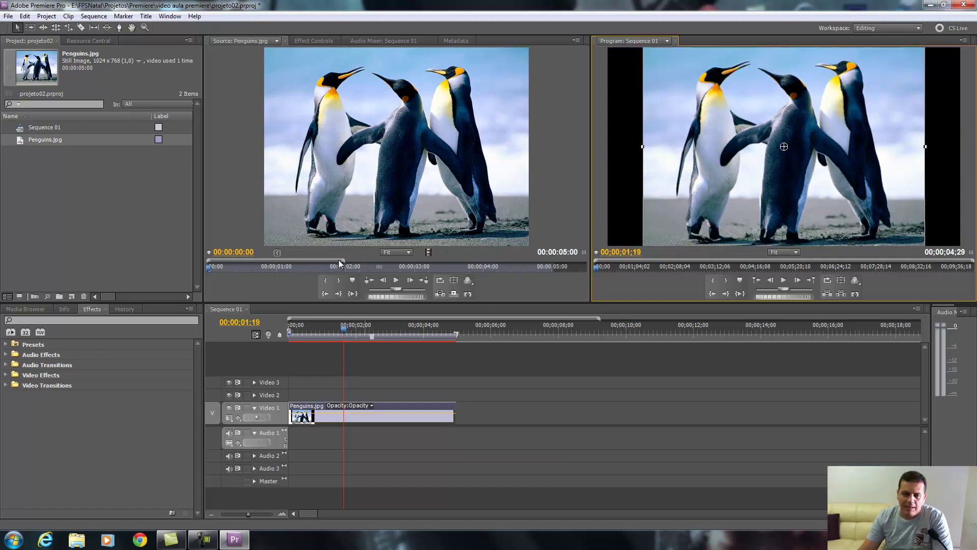
click(350, 328)
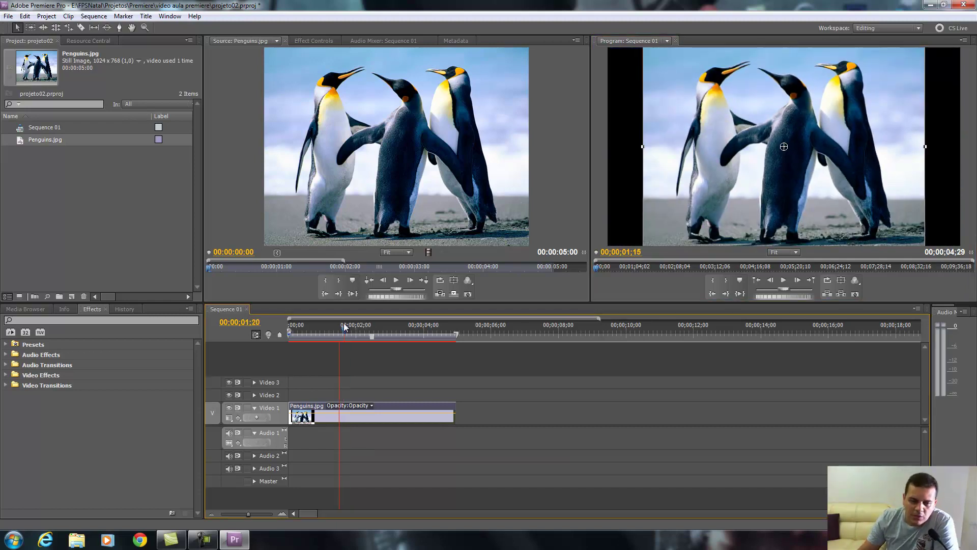
- Adjust the timeline zoom and move the playhead to 00;00;02;20
click(282, 513)
click(282, 513)
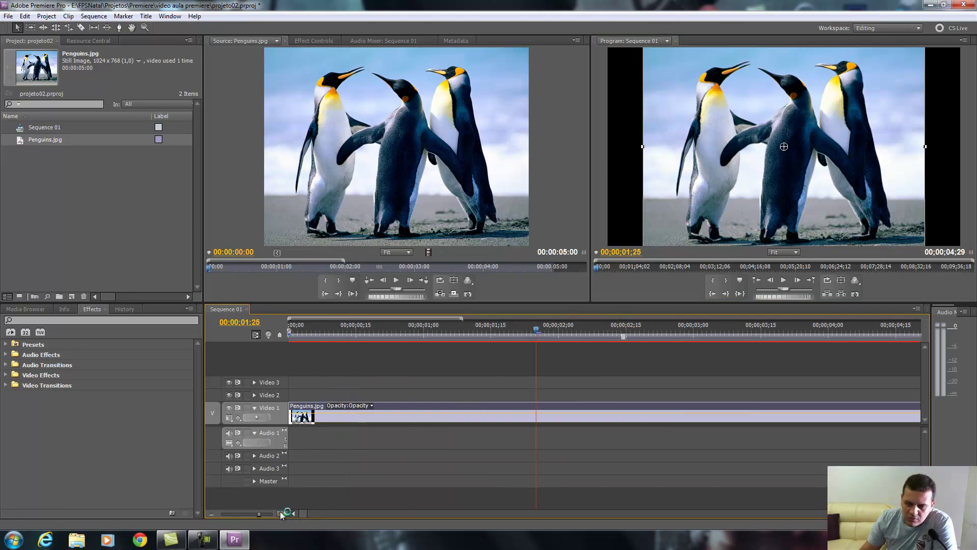
click(212, 513)
click(329, 330)
drag(334, 346, 467, 345)
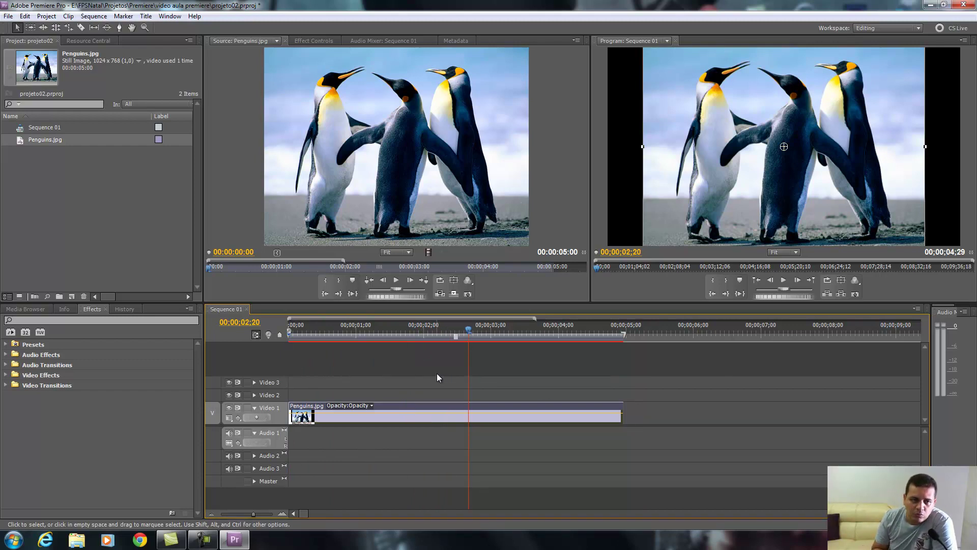
- Try the Razor (C) and Selection (V) tools, then float the Tools panel
key(c)
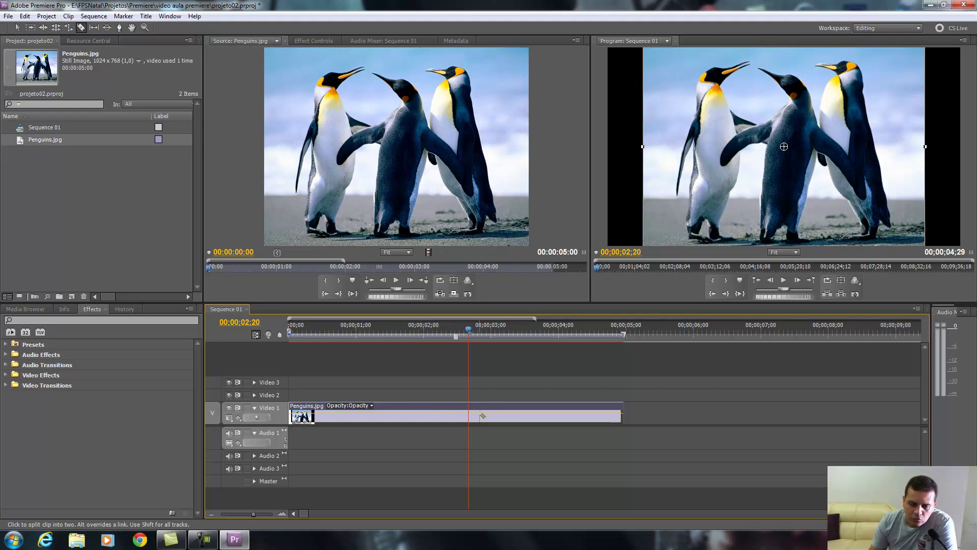
key(v)
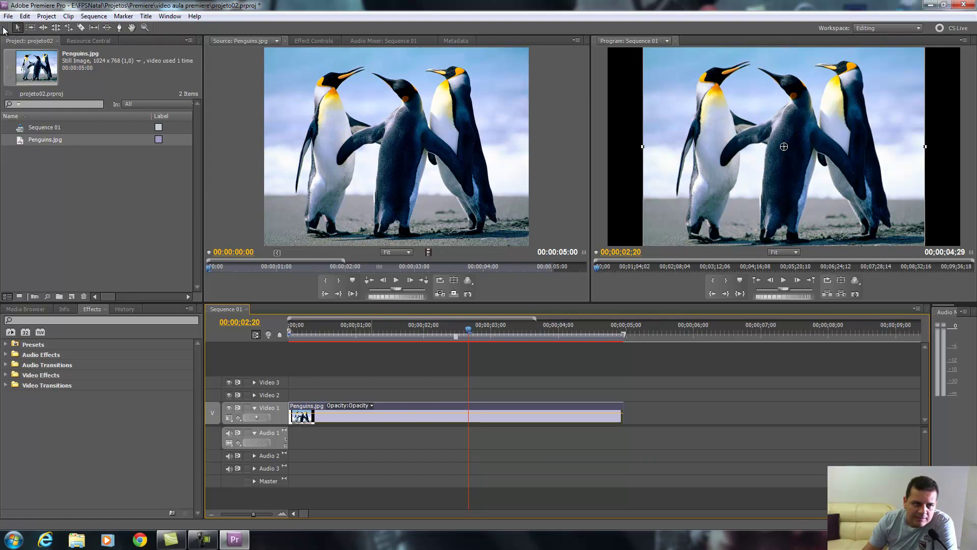
mouse_move(3, 31)
mouse_down()
mouse_move(86, 82)
mouse_move(877, 370)
mouse_move(954, 384)
mouse_move(213, 375)
mouse_move(954, 384)
mouse_up()
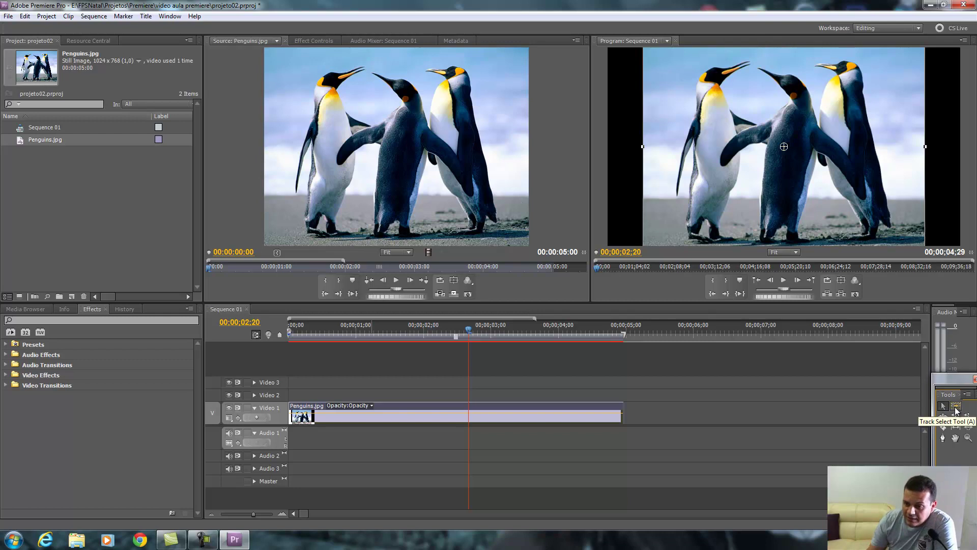
- Cut the Penguins clip on Video 1 at three points with the Razor tool
click(508, 417)
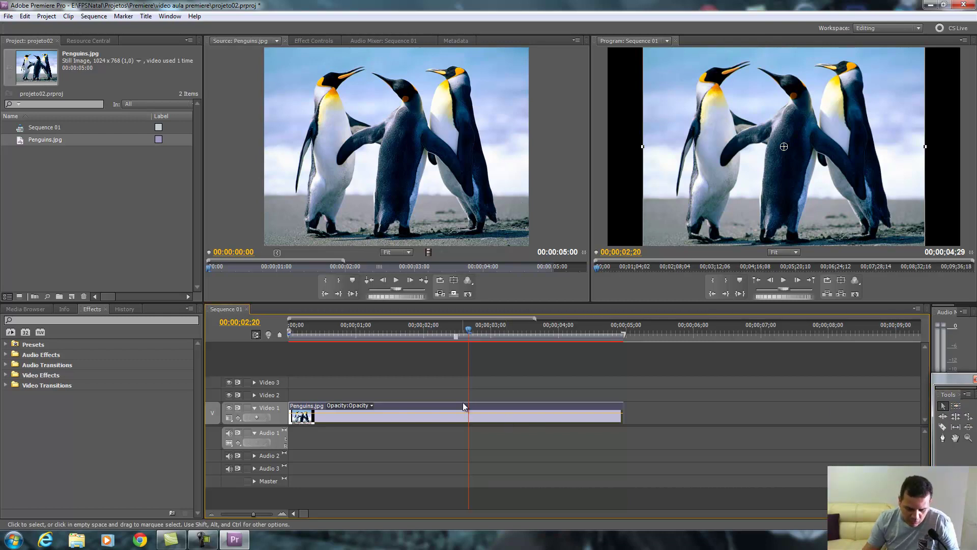
key(c)
click(400, 414)
click(469, 414)
click(544, 415)
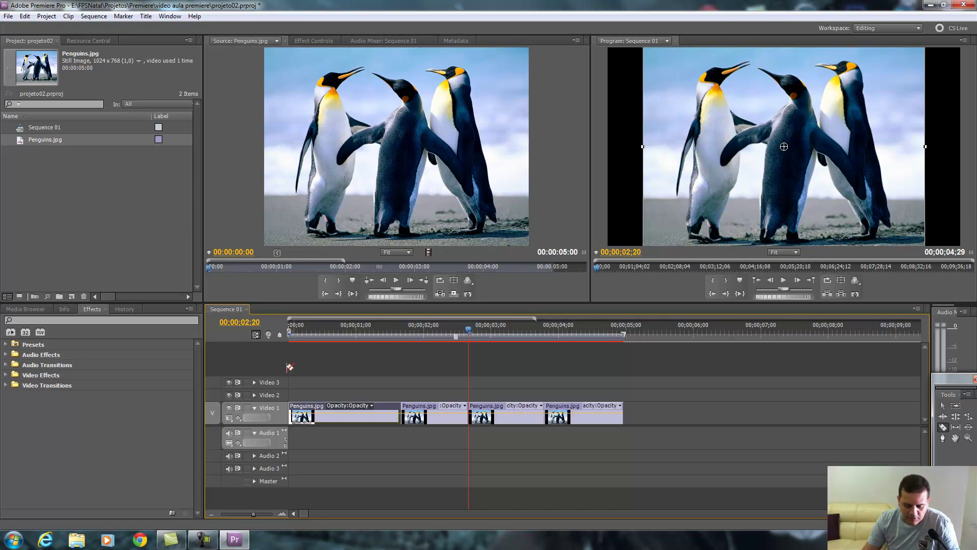
- Switch to the Selection tool and select each of the four Penguins pieces
click(943, 407)
click(377, 417)
click(434, 418)
click(505, 415)
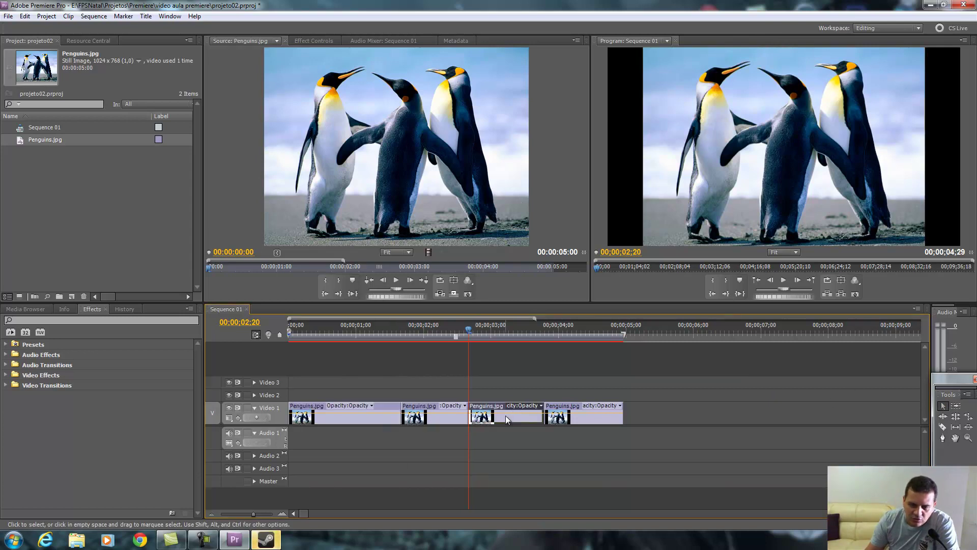
click(576, 417)
mouse_move(576, 417)
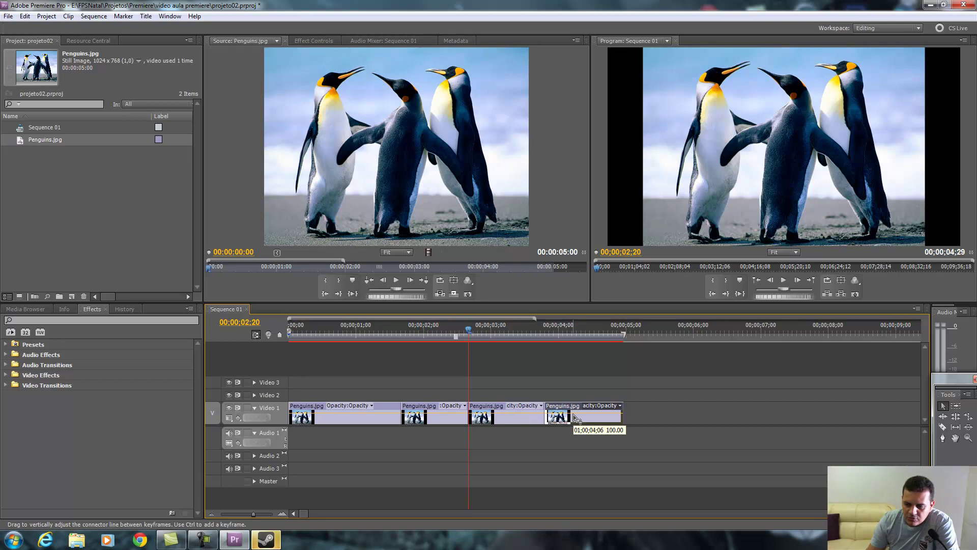
- Close the Steam window and quit Steam from the system tray
right_click(266, 540)
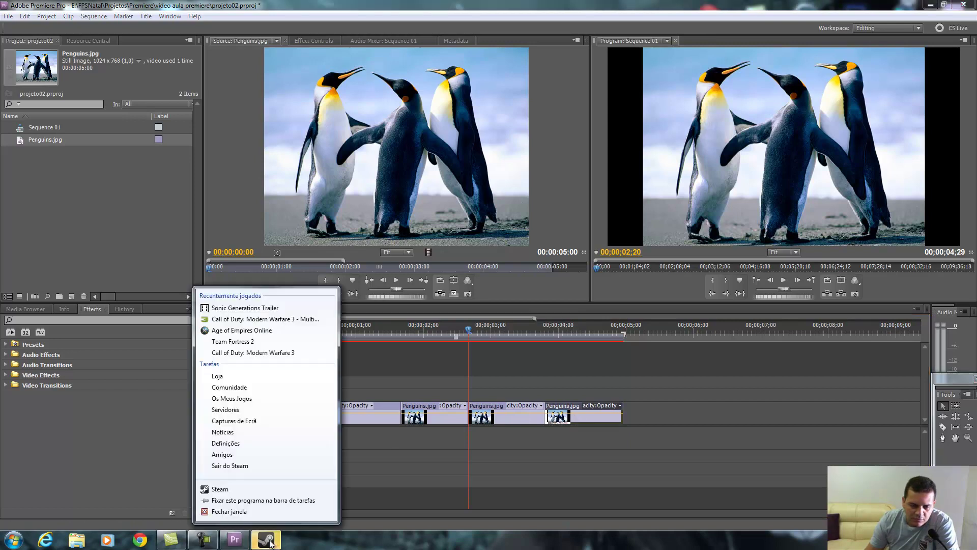
click(256, 511)
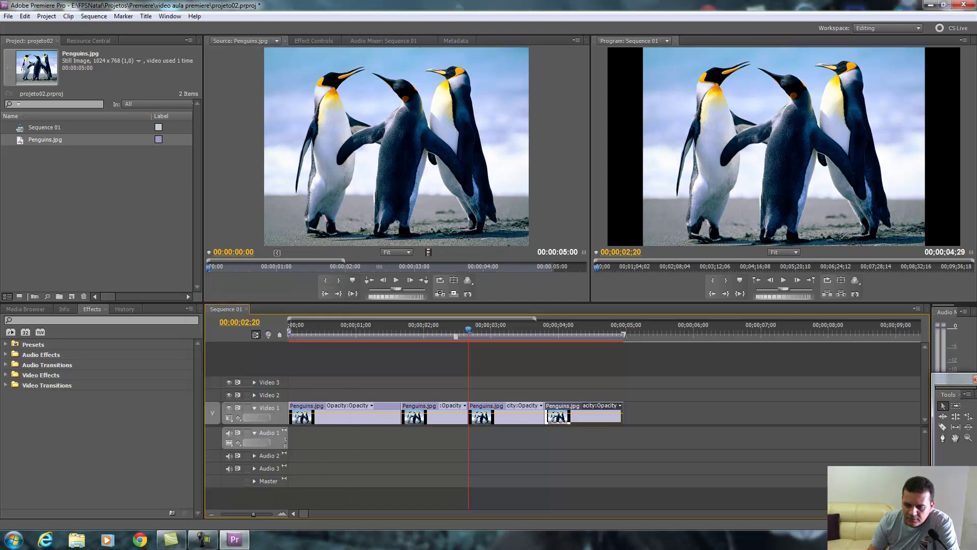
right_click(871, 455)
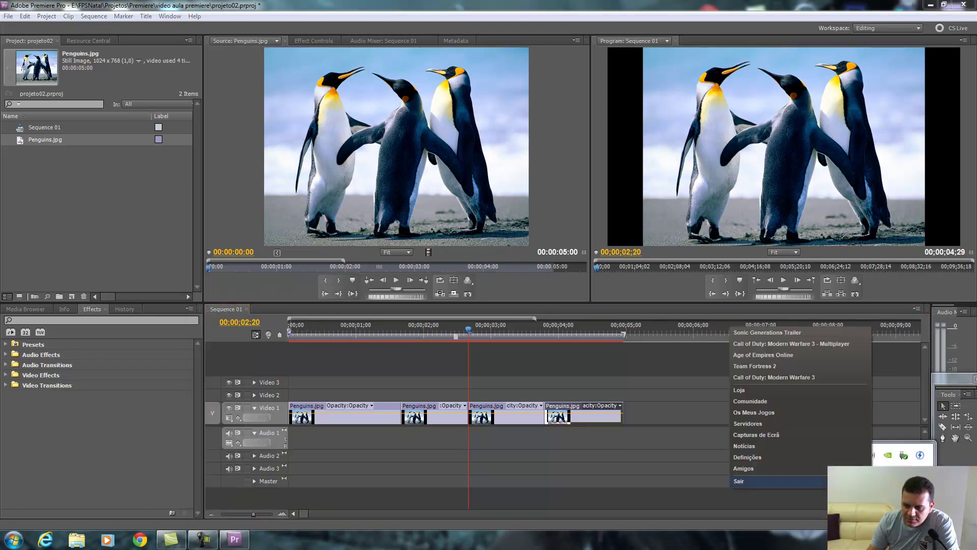
click(818, 482)
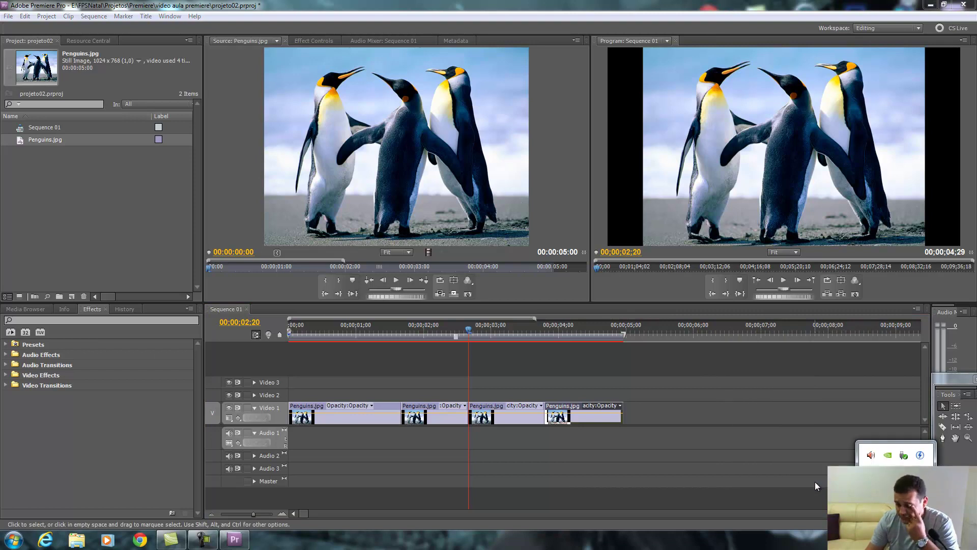
- Reselect the Penguins pieces, toggle the clip property list, and pick the Track Select Tool
click(485, 420)
click(442, 419)
click(354, 421)
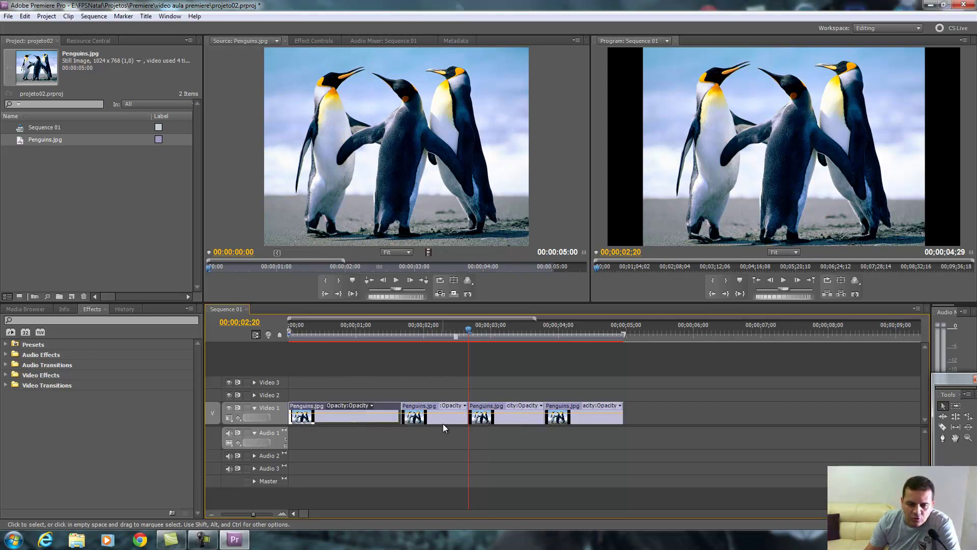
click(499, 420)
click(541, 405)
click(438, 419)
click(360, 421)
click(525, 417)
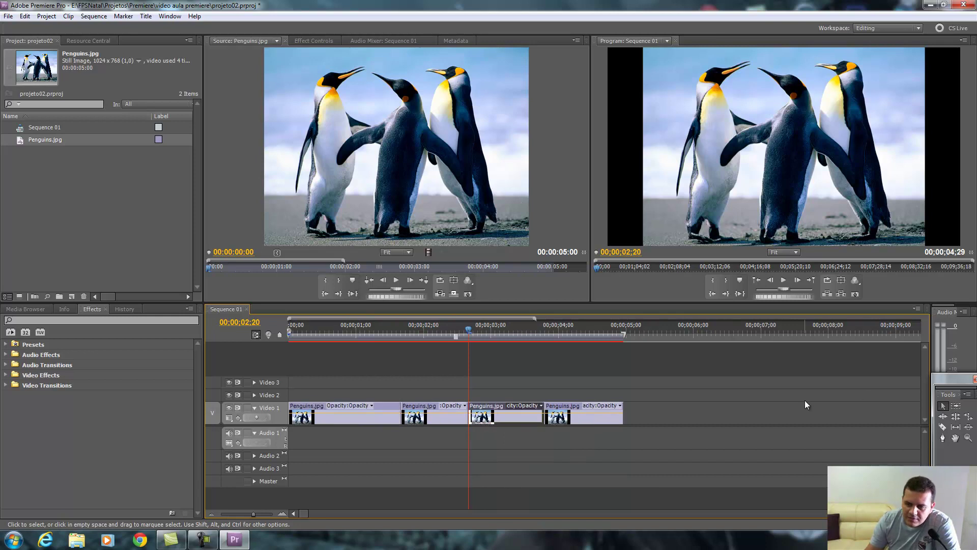
click(958, 406)
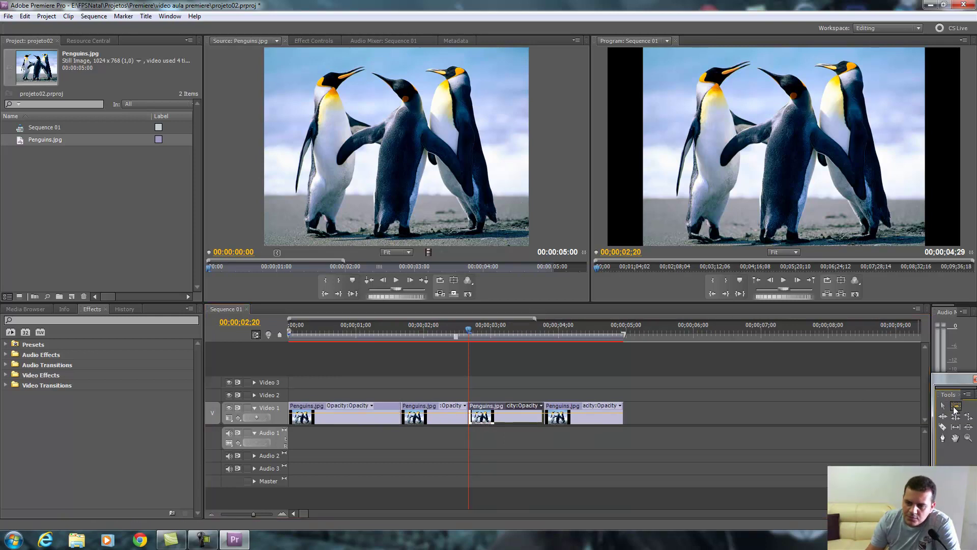
- Slide the four Penguins.jpg clips on Video 1 to start near 00;00;01;04
click(320, 418)
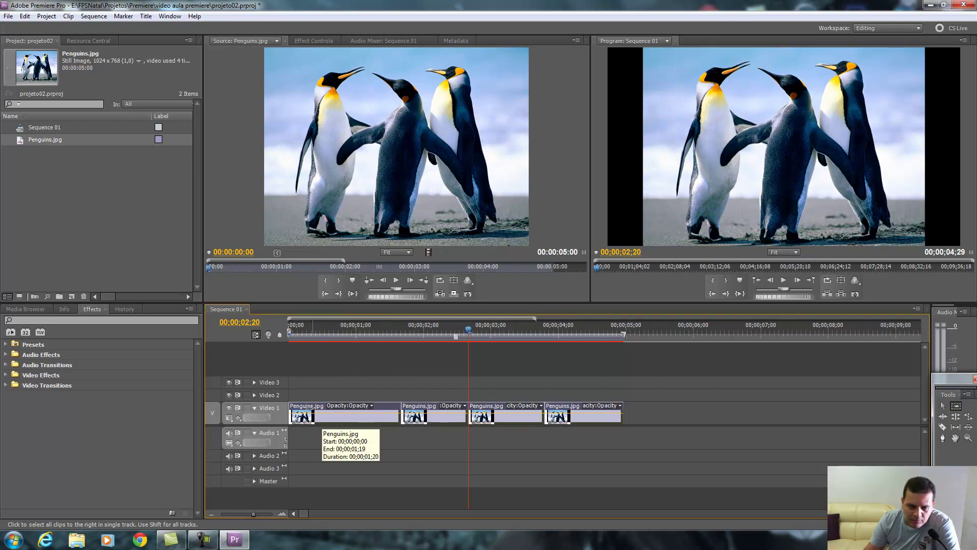
drag(305, 406, 326, 408)
drag(403, 415, 366, 415)
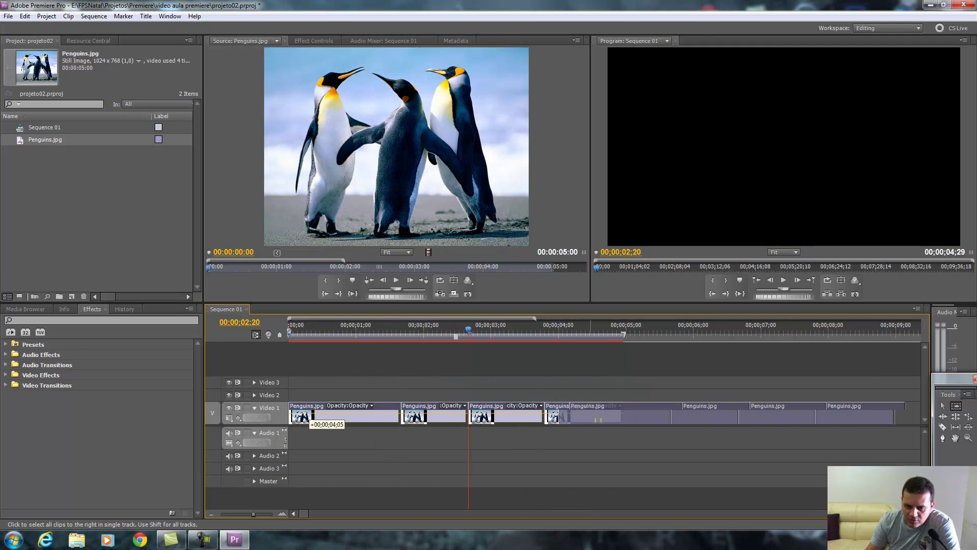
drag(305, 414, 306, 407)
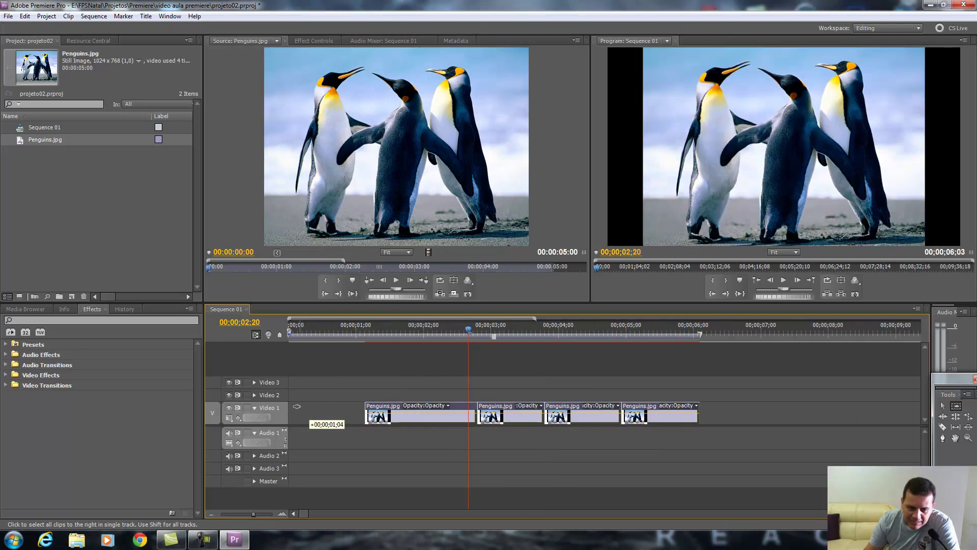
drag(370, 416, 371, 416)
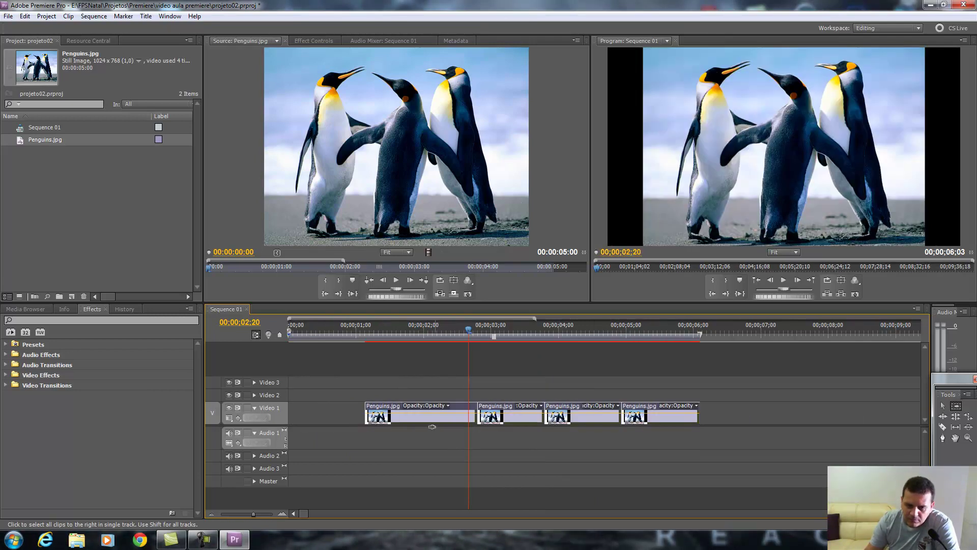
- Switch between the Selection, Track Select and Ripple Edit tools
click(942, 407)
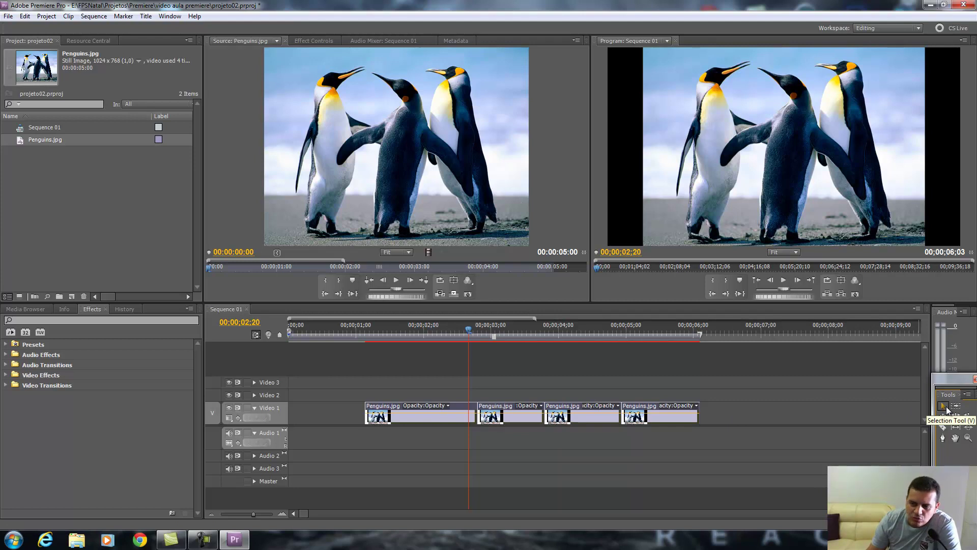
click(954, 407)
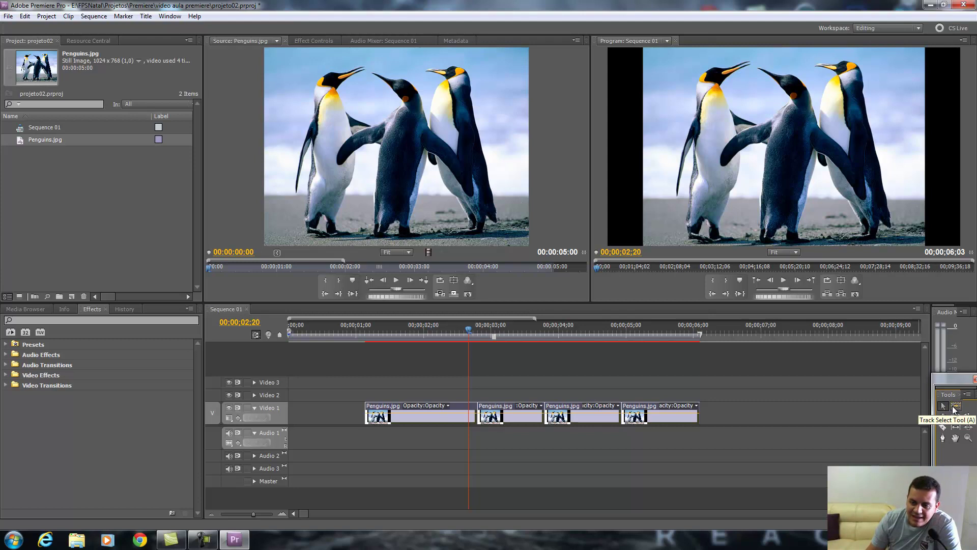
click(946, 417)
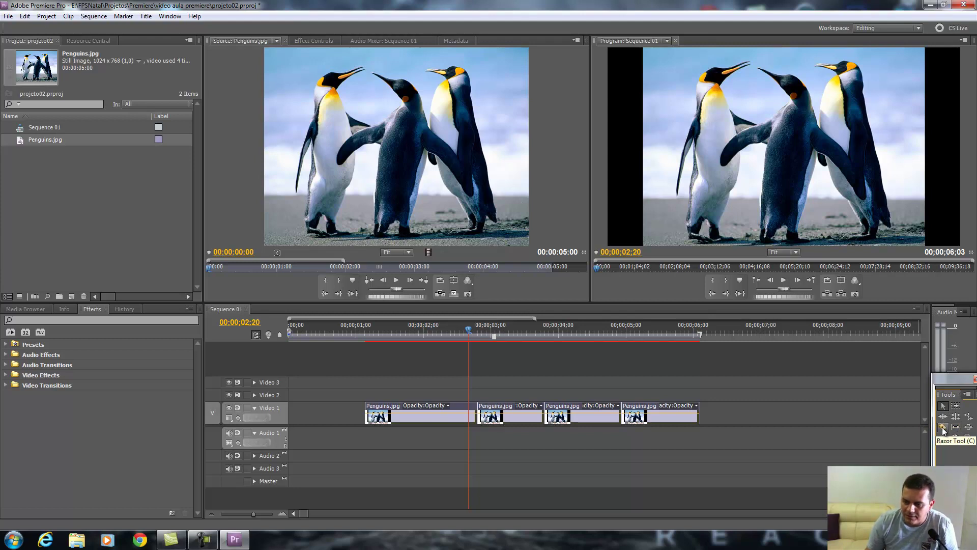
- Move the first Penguins.jpg clip to 00;00;00;00, then select all four clips and the second one
click(405, 409)
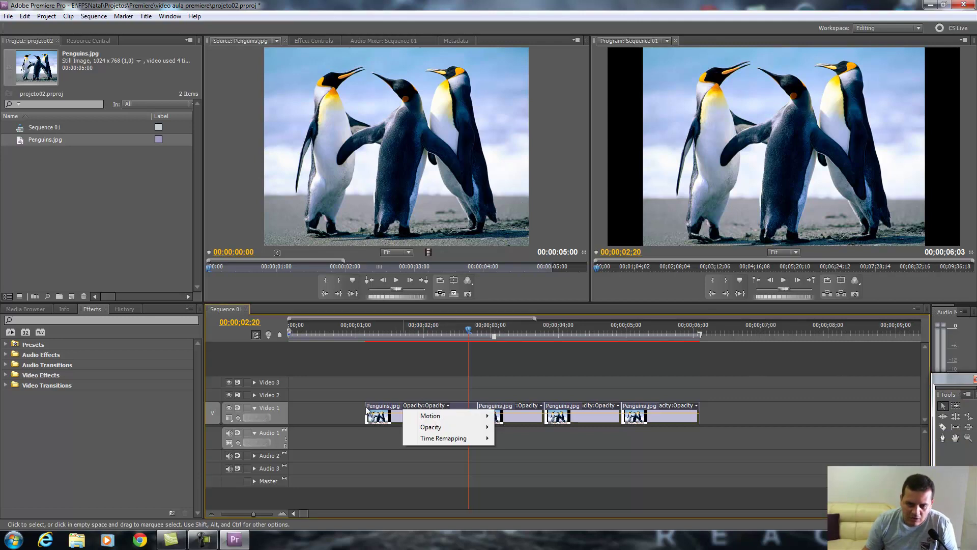
click(367, 409)
drag(367, 409, 297, 406)
click(365, 328)
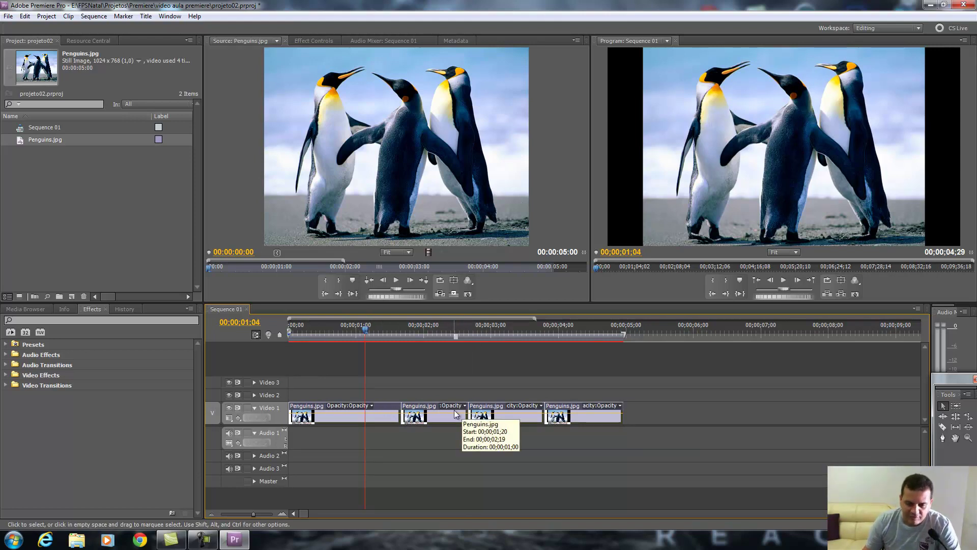
drag(667, 391, 316, 427)
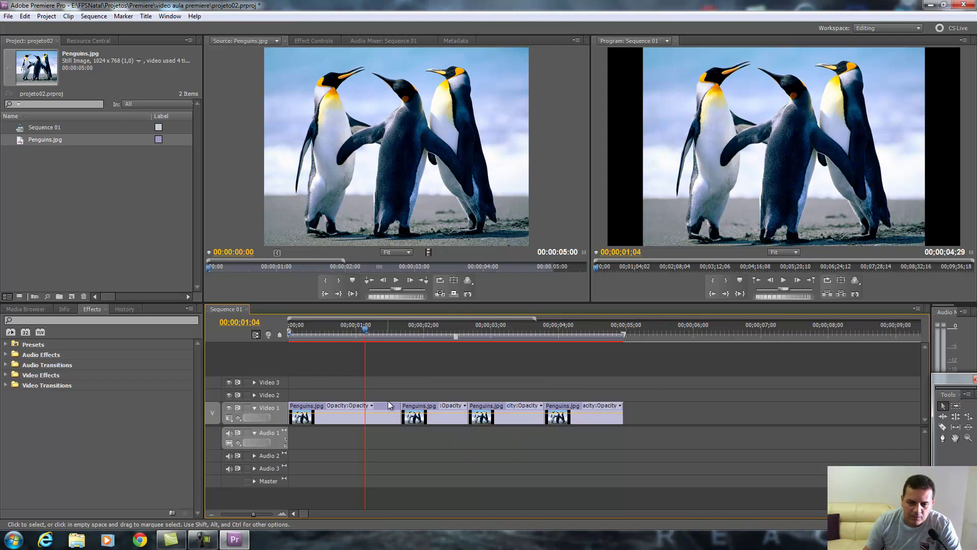
click(418, 421)
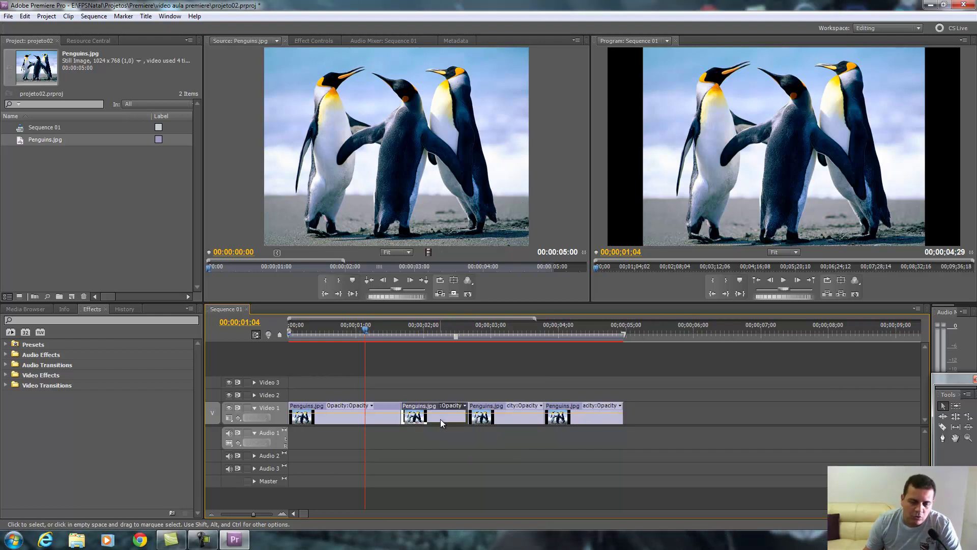
- Lift the second and third Penguins clips onto Video 2 and Video 3, shifting the last Video 1 clip
drag(435, 419, 401, 401)
drag(503, 420, 480, 382)
mouse_move(591, 418)
mouse_down()
mouse_move(526, 394)
mouse_move(535, 414)
mouse_up()
drag(362, 331, 390, 334)
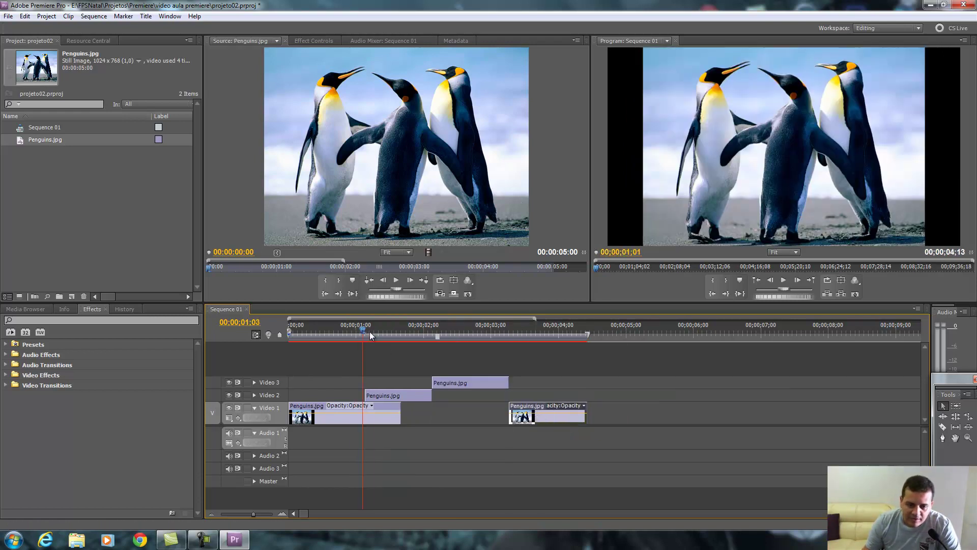
- Line up the Video 2, Video 3 and last Video 1 clips end to end, scrubbing to 00;00;03;22
drag(472, 390, 550, 390)
drag(403, 397, 439, 397)
drag(525, 389, 484, 388)
drag(552, 406, 588, 405)
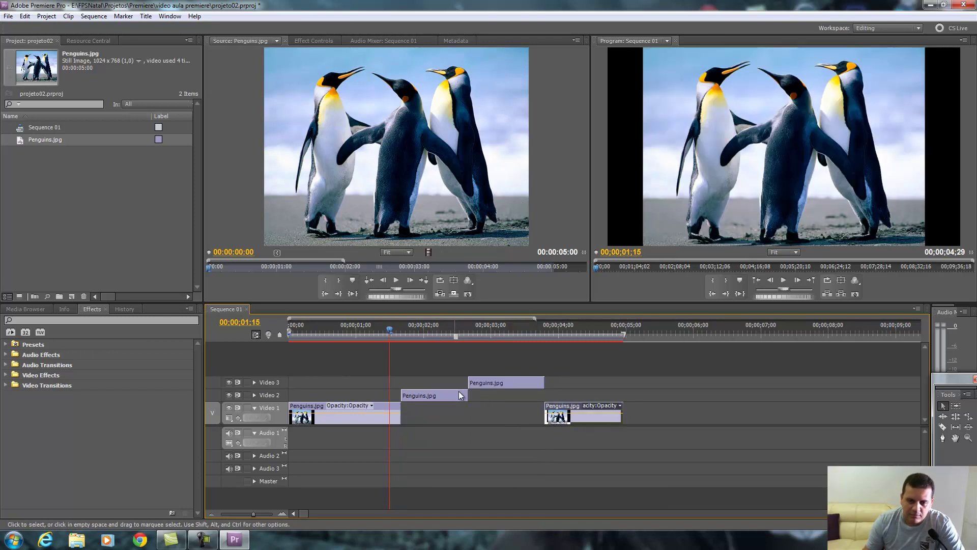
drag(385, 328, 467, 337)
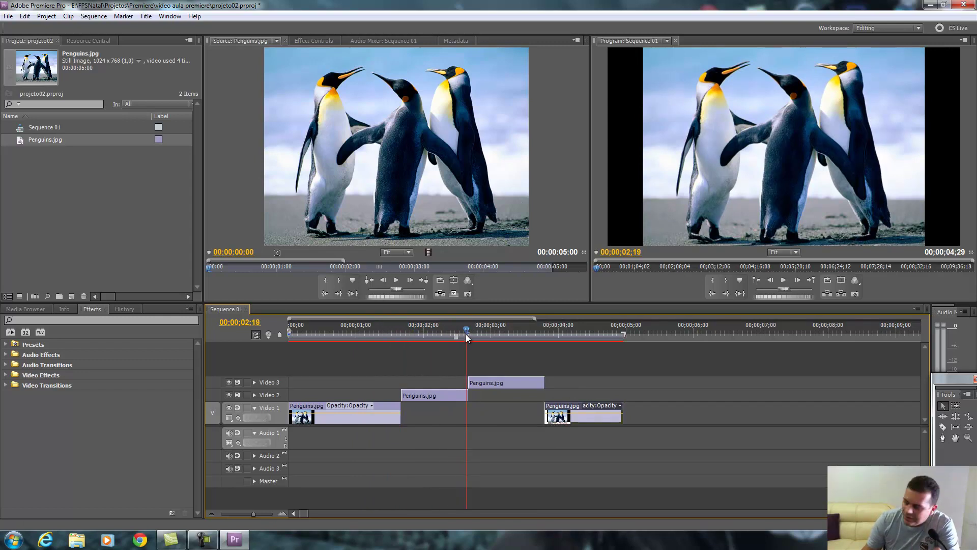
drag(467, 336, 543, 343)
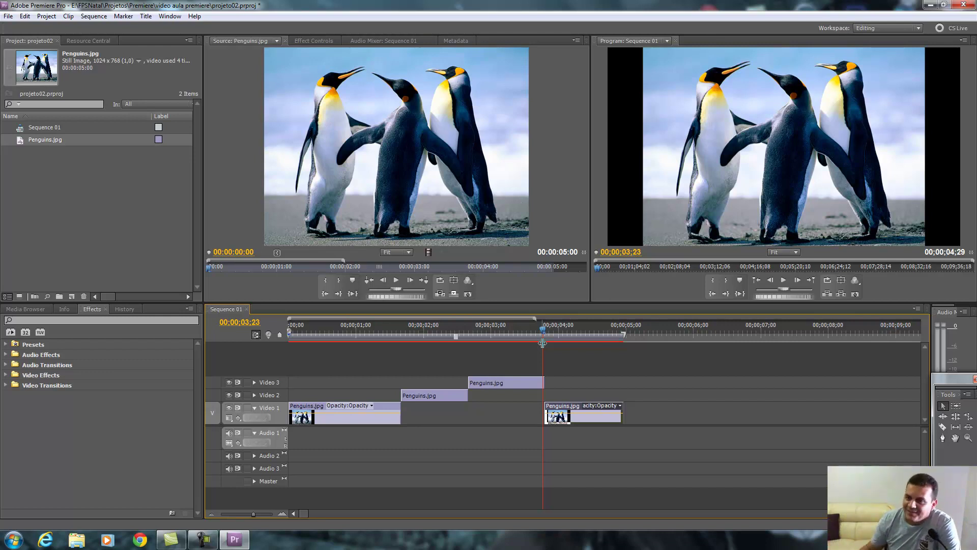
- Shift the Video 2 Penguins clip one second earlier so it overlaps the first Video 1 clip
drag(441, 342, 518, 355)
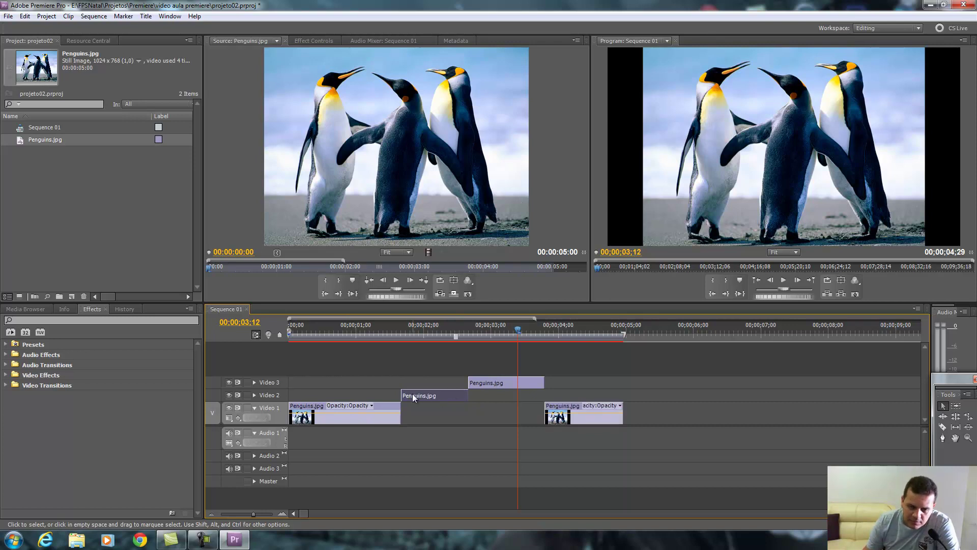
click(483, 386)
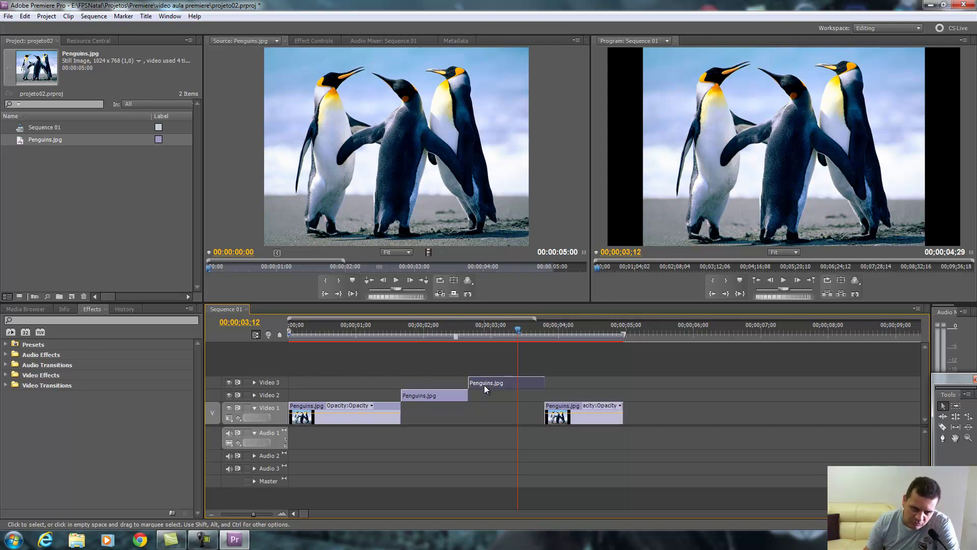
click(577, 414)
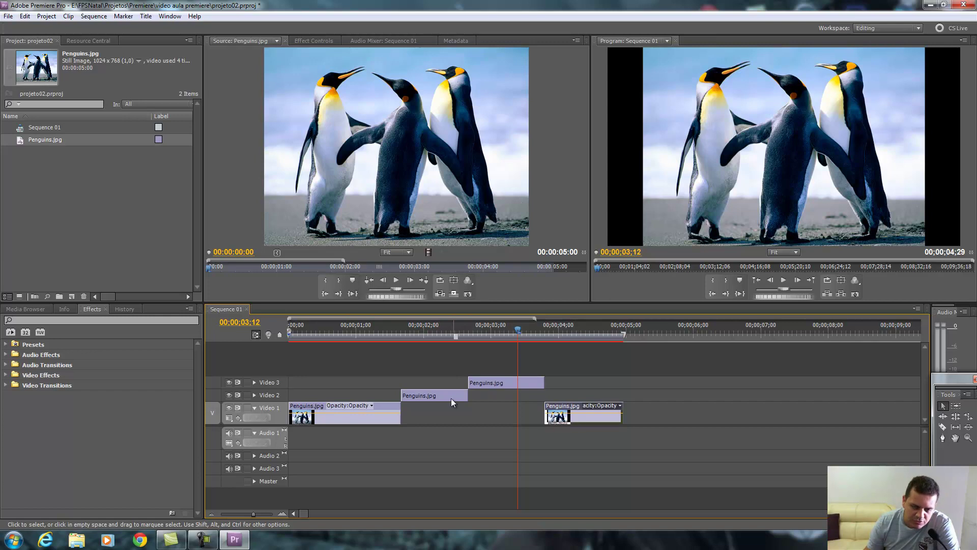
click(428, 391)
drag(438, 392, 373, 398)
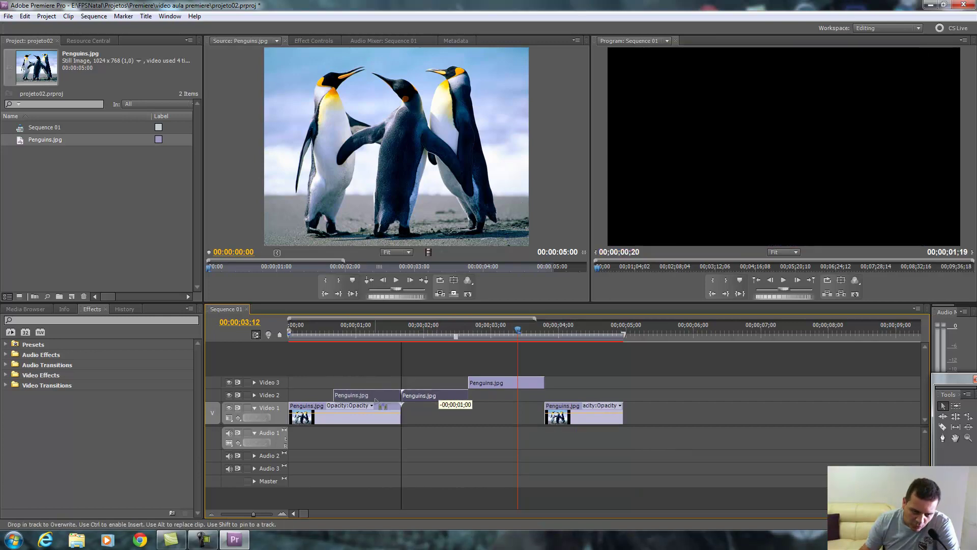
click(355, 331)
right_click(103, 204)
- Import Desert.jpg and place it on a new Video 4 track starting at 00;00;01;00
click(129, 252)
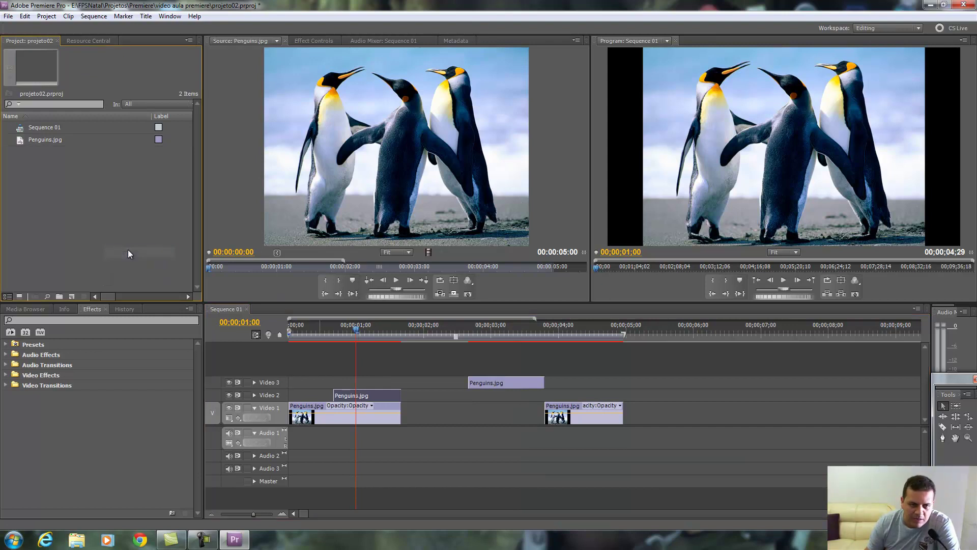
double_click(177, 127)
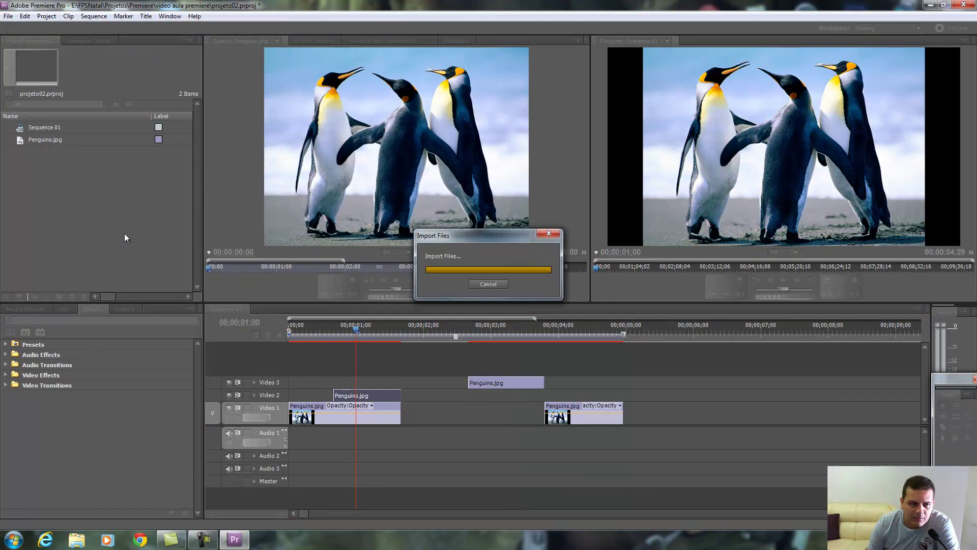
mouse_move(35, 152)
mouse_down()
mouse_move(379, 373)
mouse_move(356, 362)
mouse_up()
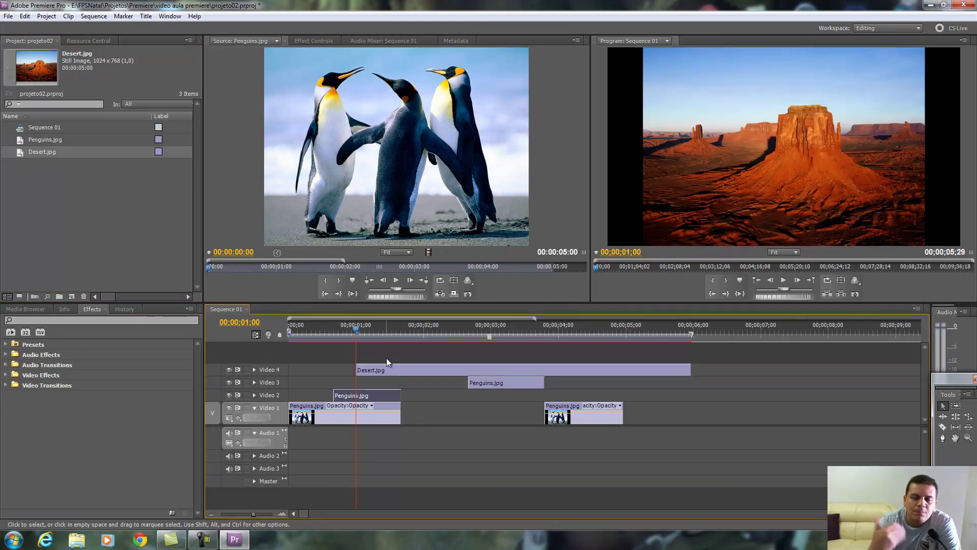
mouse_move(359, 330)
mouse_down()
mouse_move(318, 333)
mouse_move(356, 334)
mouse_up()
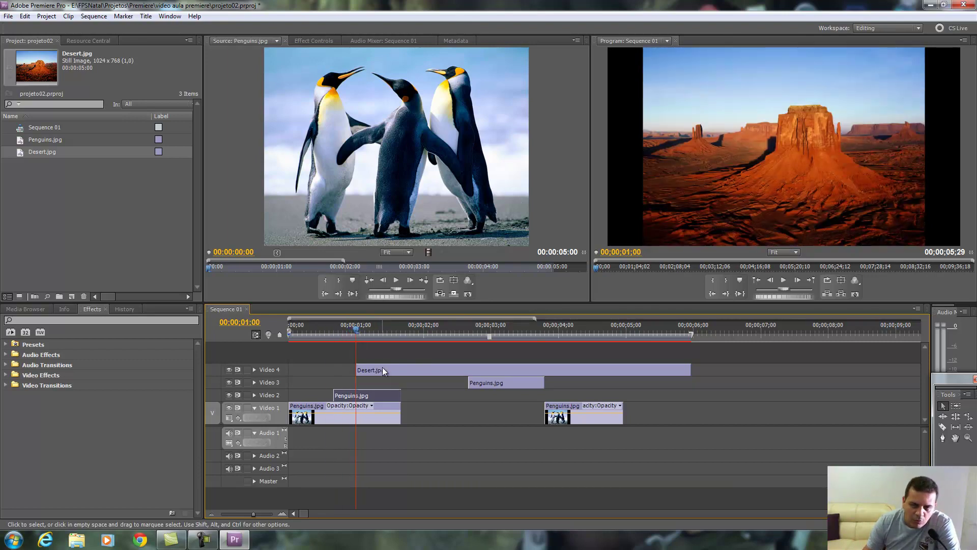
click(417, 369)
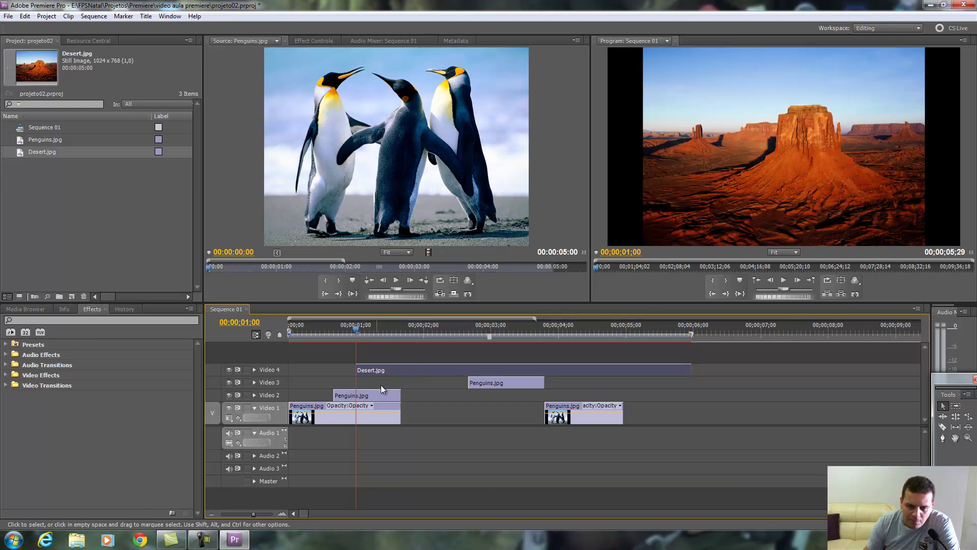
- Trim the Desert.jpg edges on Video 4 so it runs from 00;00;00;25 to 00;00;05;26
drag(356, 334, 499, 335)
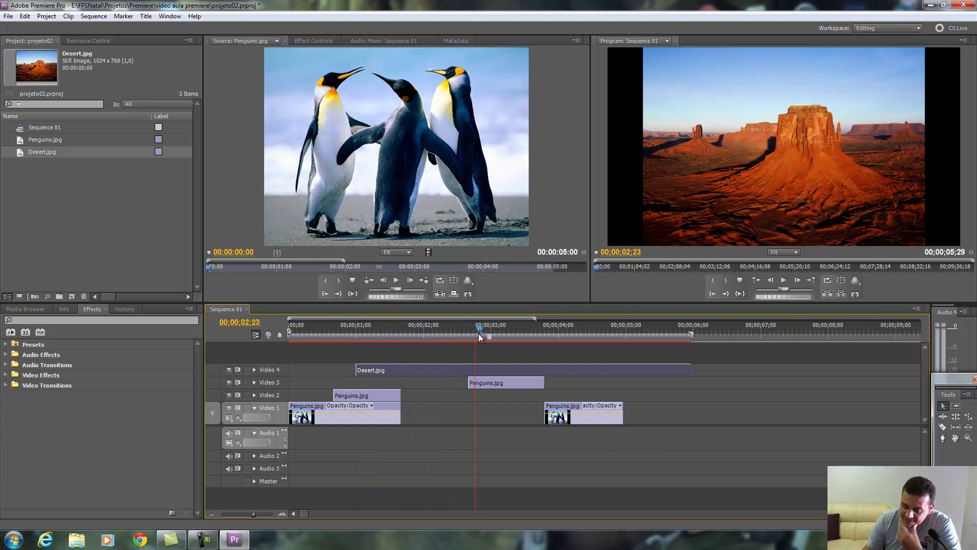
drag(499, 337, 648, 338)
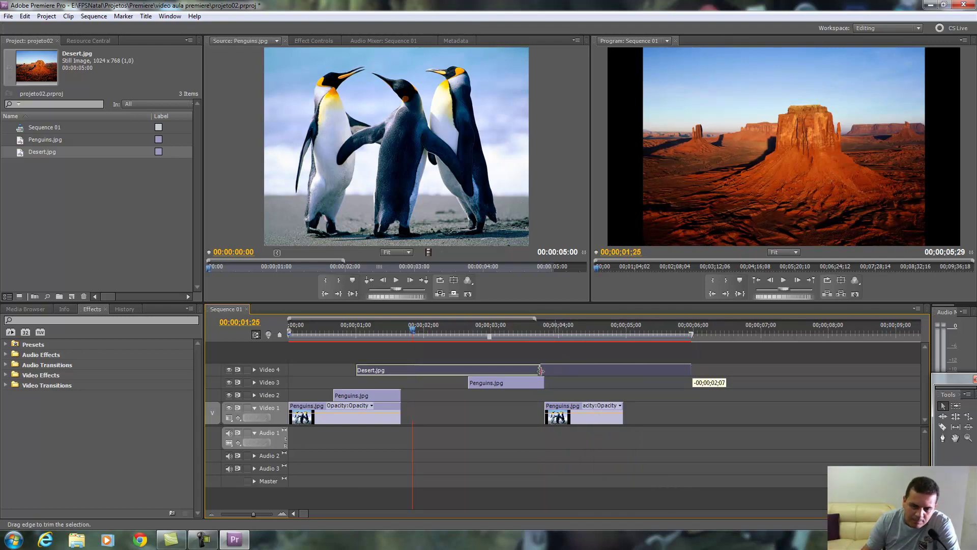
drag(654, 371, 695, 371)
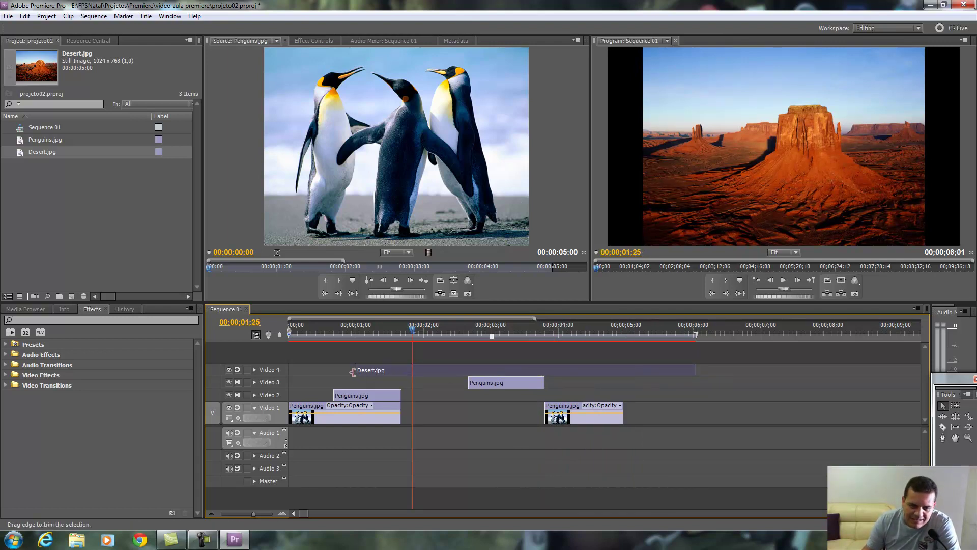
drag(381, 371, 607, 370)
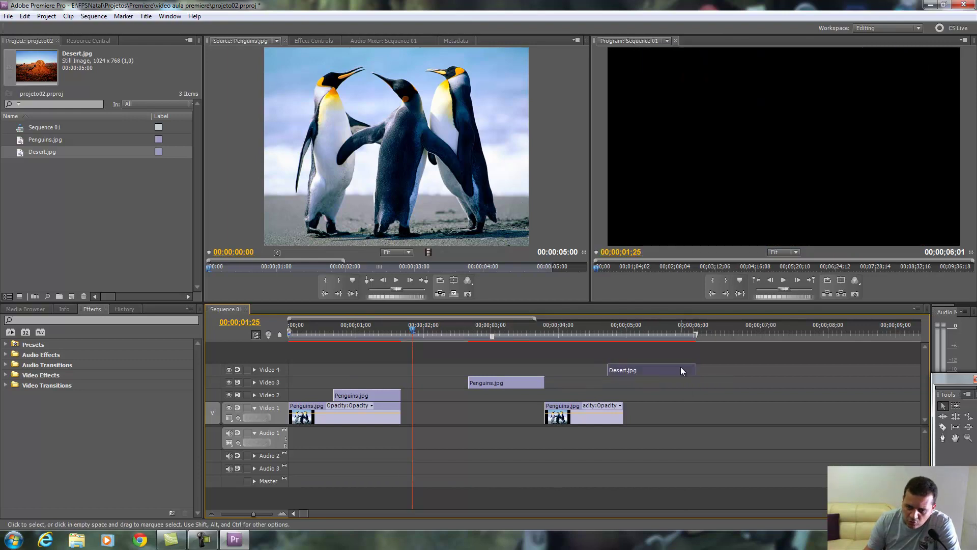
drag(703, 367, 695, 368)
drag(609, 370, 347, 371)
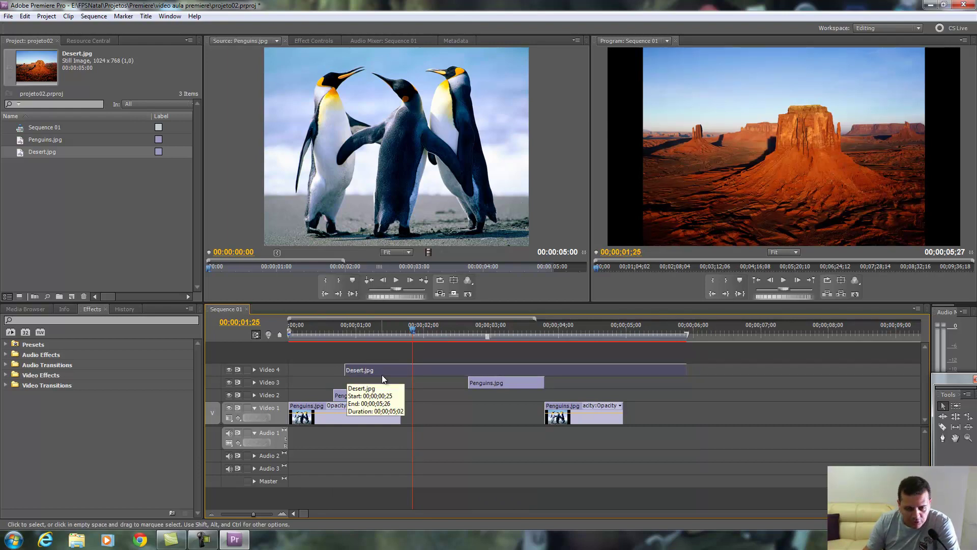
- Set the Desert.jpg clip's duration to 00;00;10;00 in Clip Speed/Duration
right_click(394, 371)
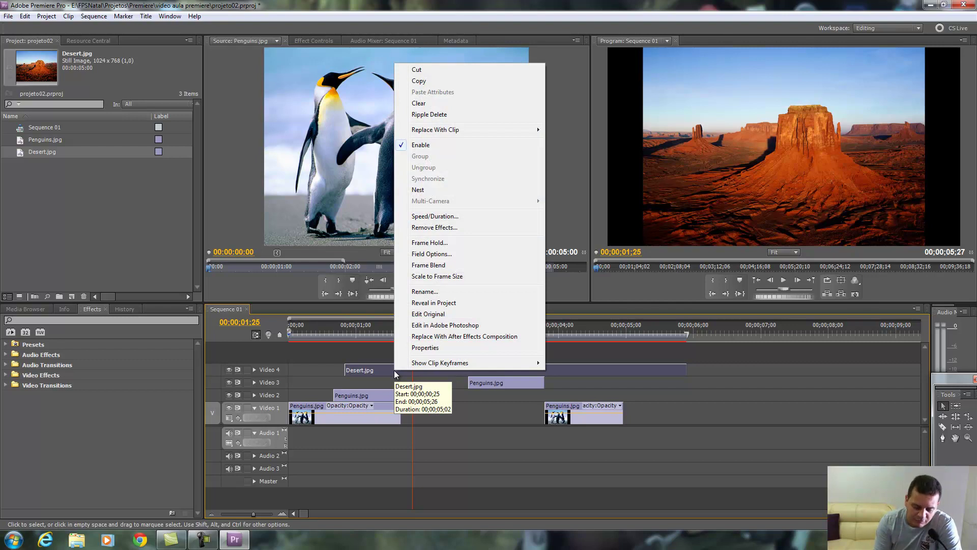
click(433, 217)
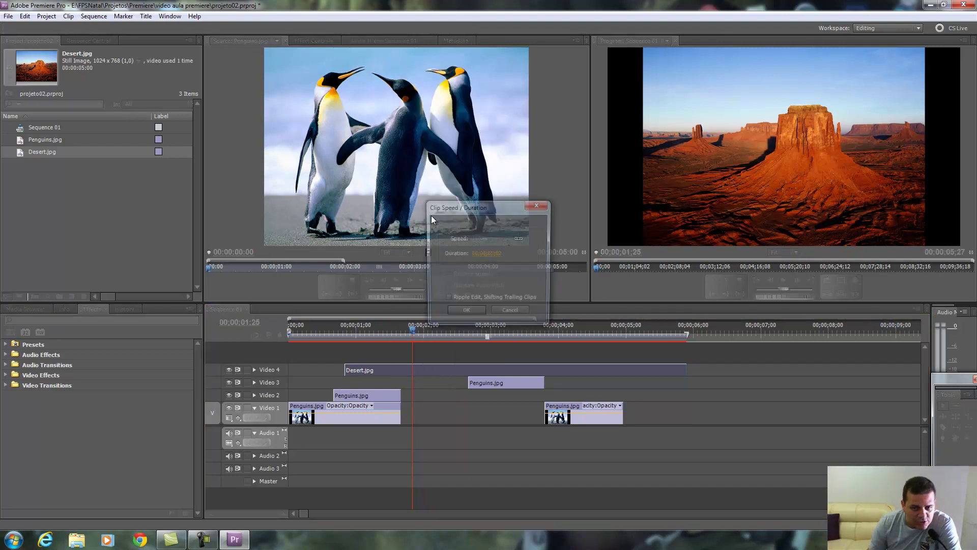
click(495, 253)
key(BackSpace)
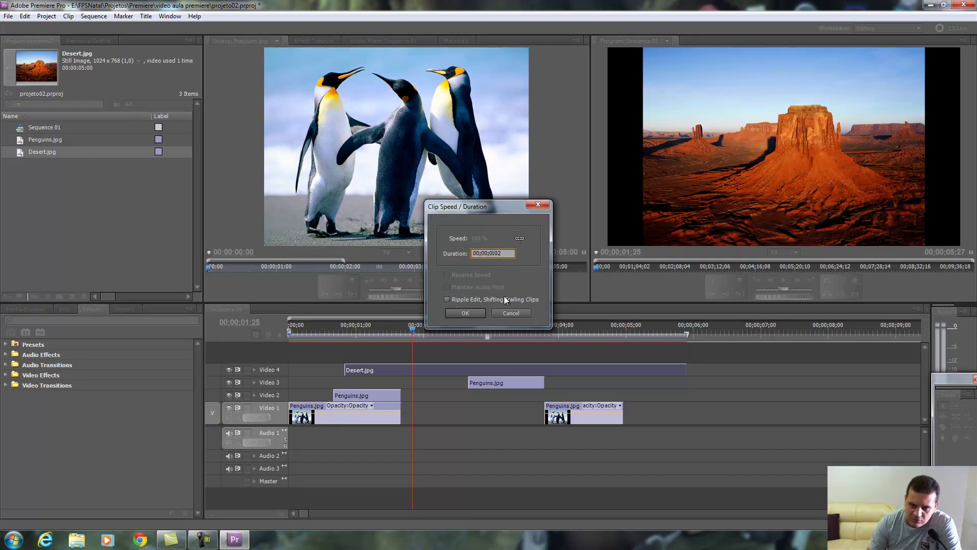
text(1)
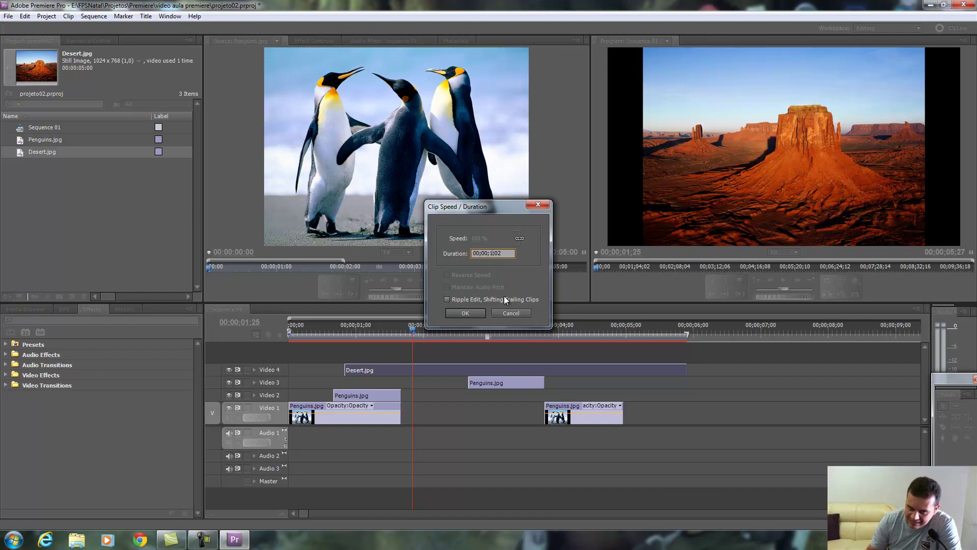
key(BackSpace)
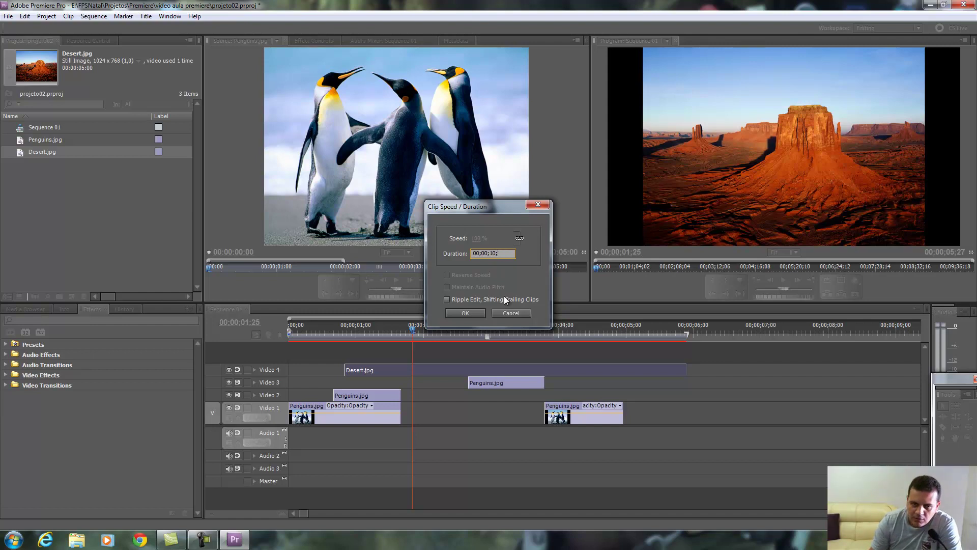
text(00)
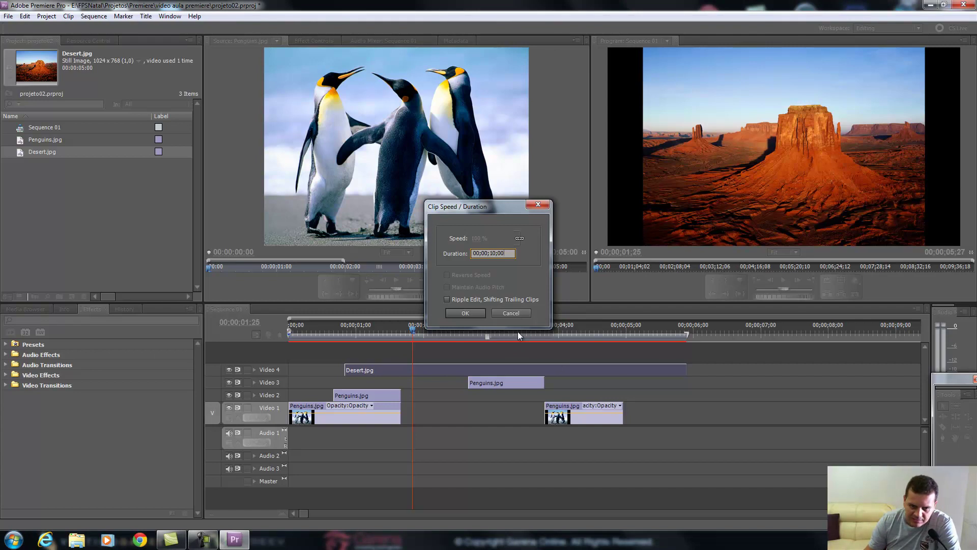
click(469, 315)
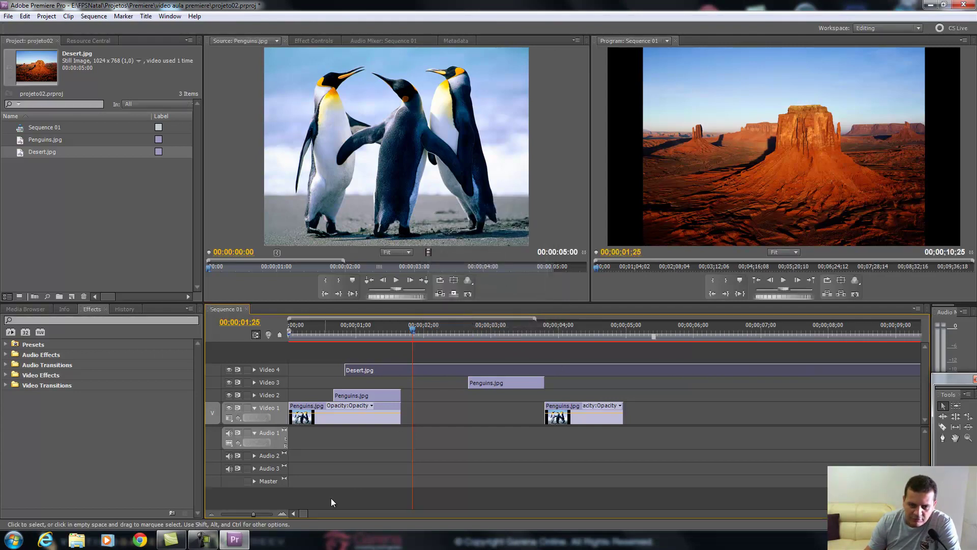
- Zoom the timeline out, recheck Desert.jpg's duration, and park the playhead at 00;00;02;02
click(212, 513)
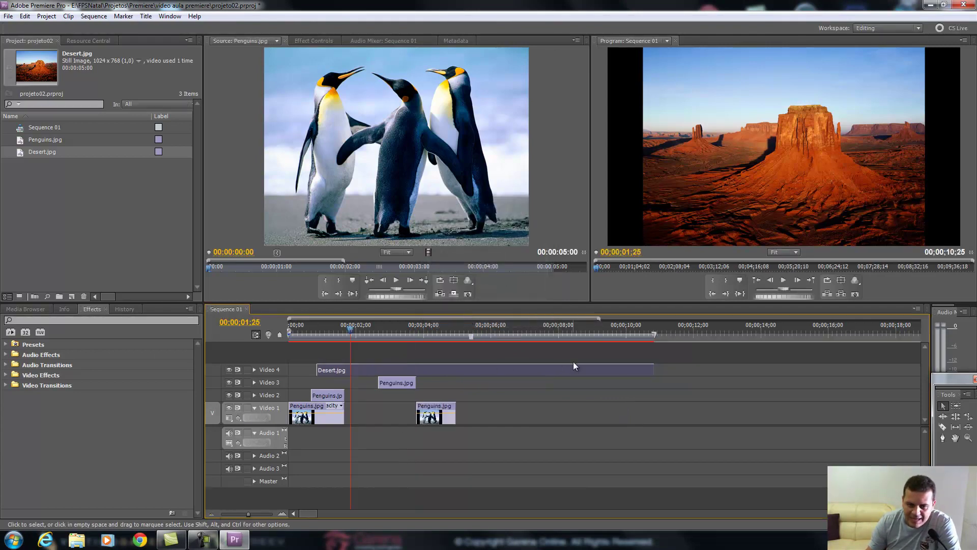
right_click(498, 369)
click(526, 217)
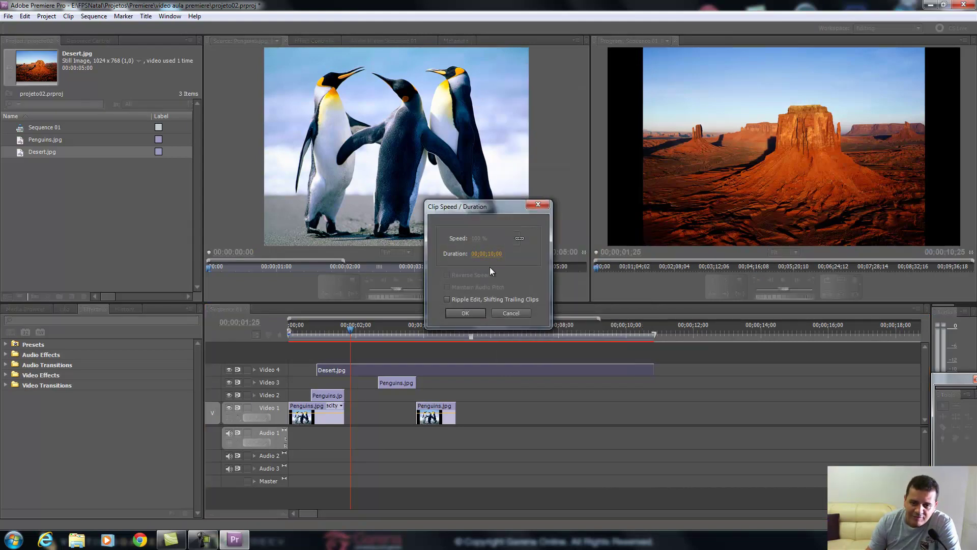
click(491, 254)
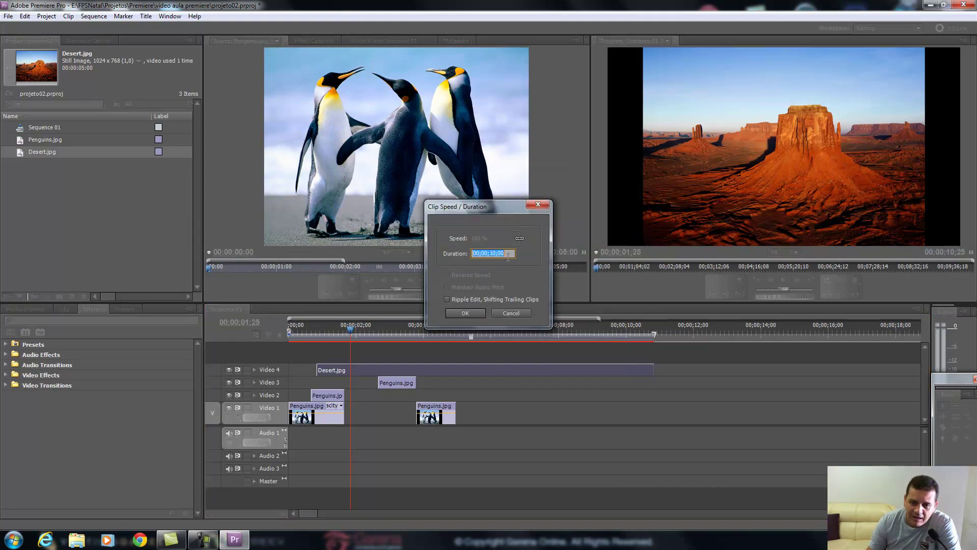
click(474, 311)
click(359, 334)
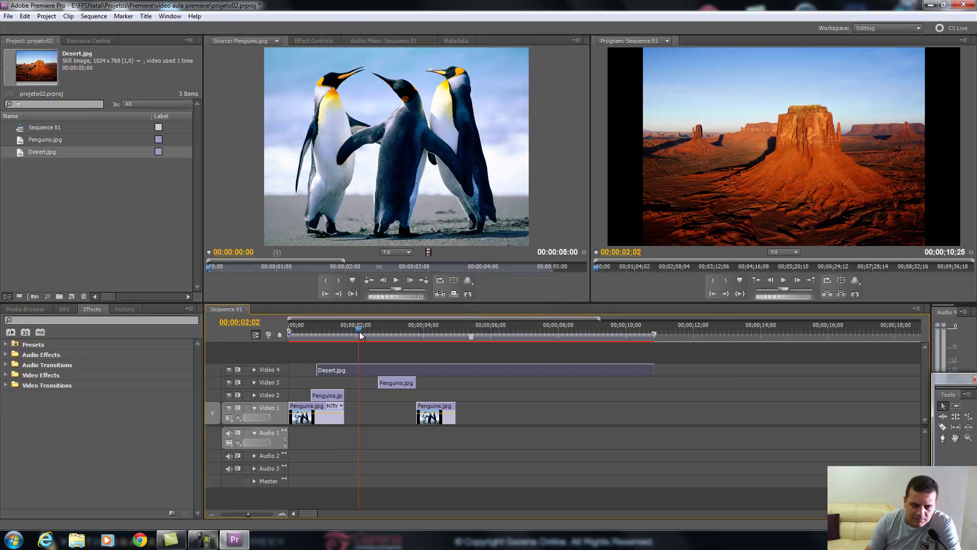
- Razor-cut Desert.jpg at the playhead and delete its second piece
key(p)
click(372, 370)
click(471, 340)
click(396, 383)
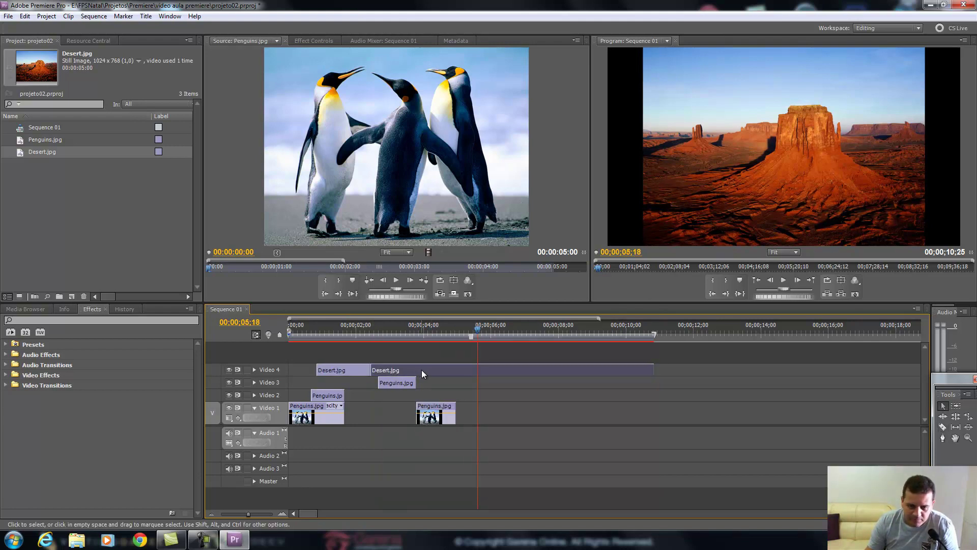
click(433, 421)
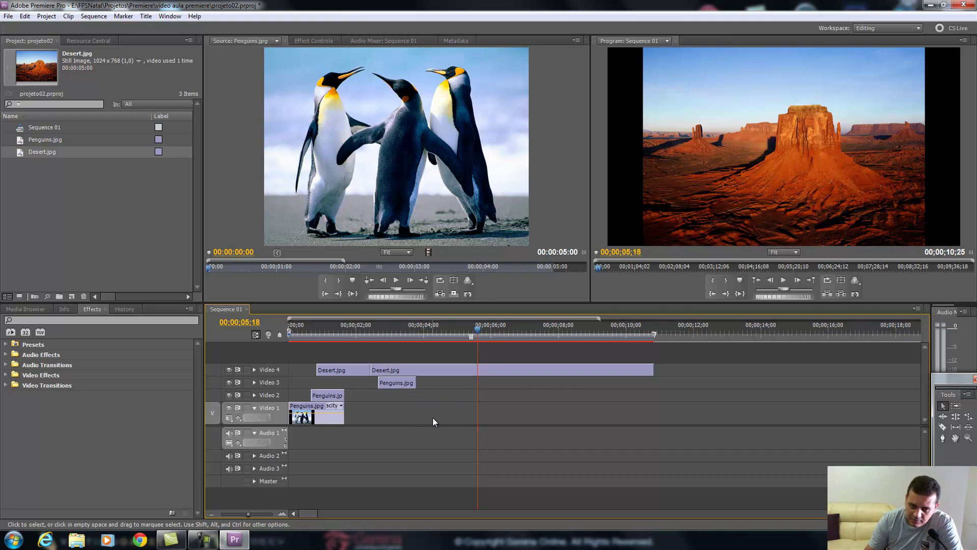
click(499, 370)
key(Delete)
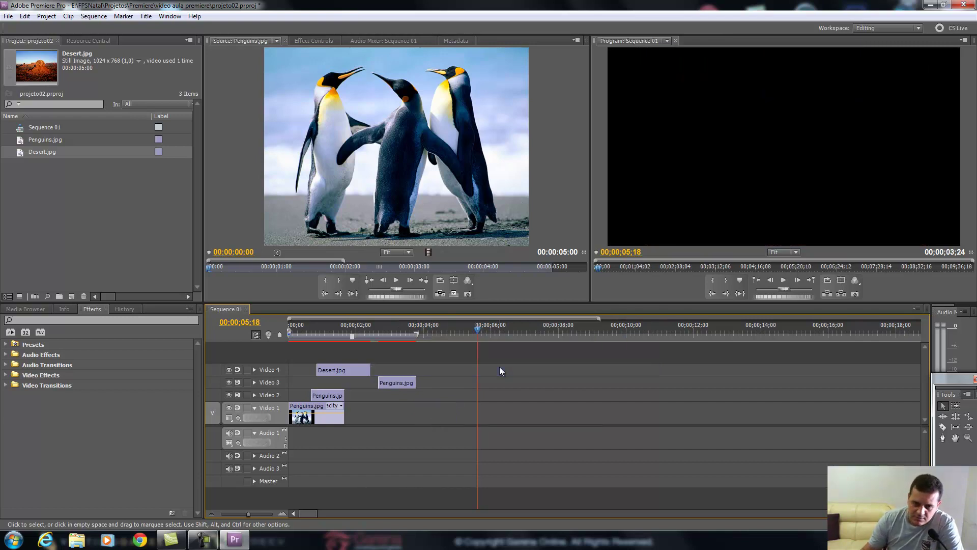
- Delete the Penguins.jpg clip on Video 3 and the Desert.jpg clip on Video 4
click(384, 383)
key(Delete)
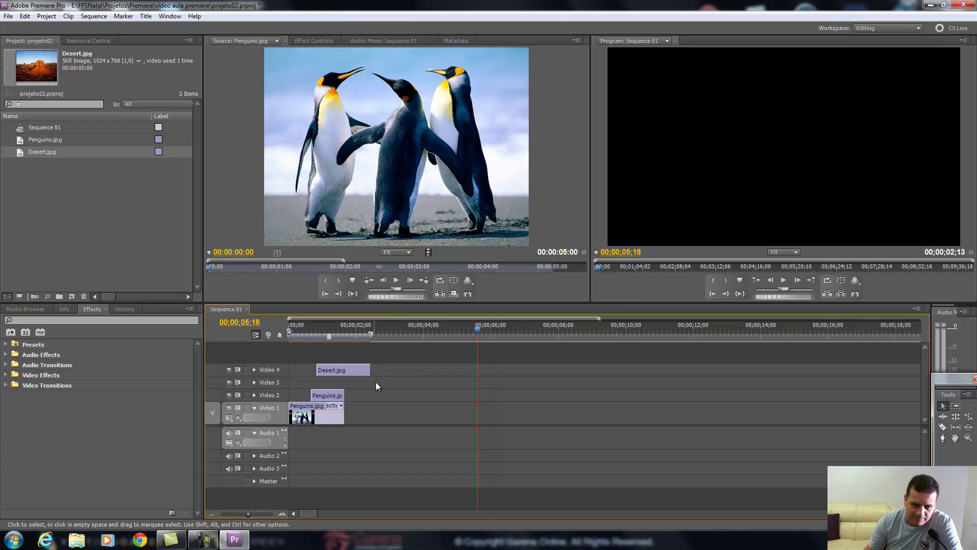
click(326, 395)
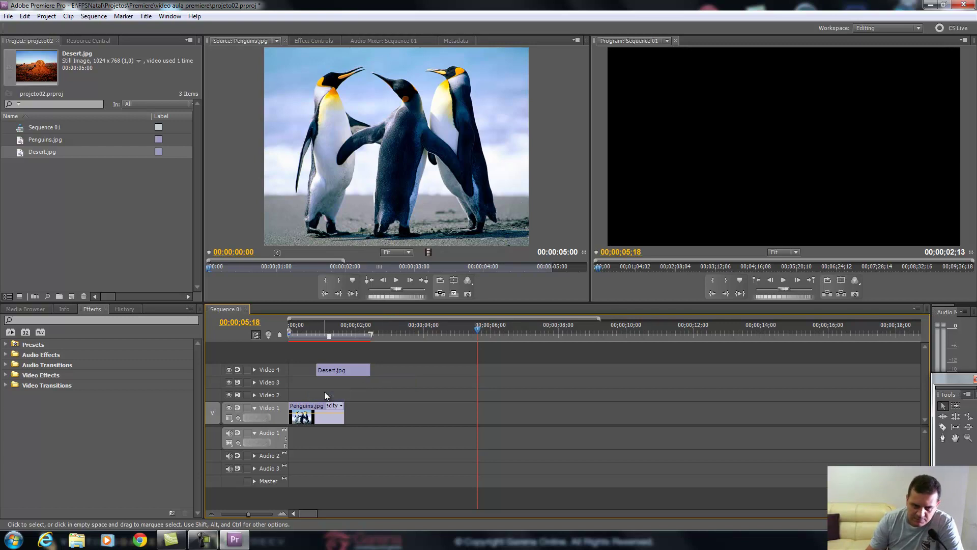
click(338, 370)
key(Delete)
- Restore Desert.jpg and move it onto Video 1 right after Penguins.jpg
key(ctrl+z)
drag(353, 368, 385, 424)
click(347, 328)
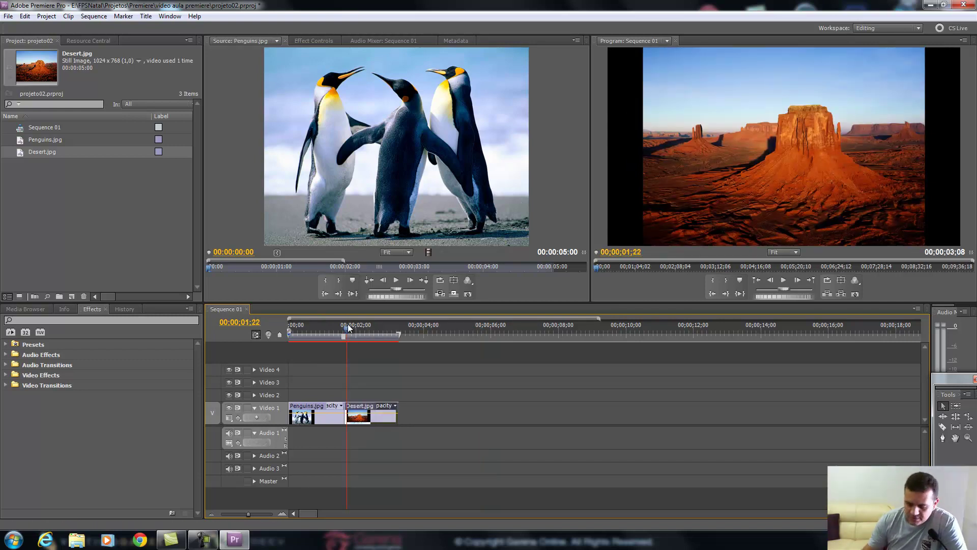
click(7, 386)
click(10, 386)
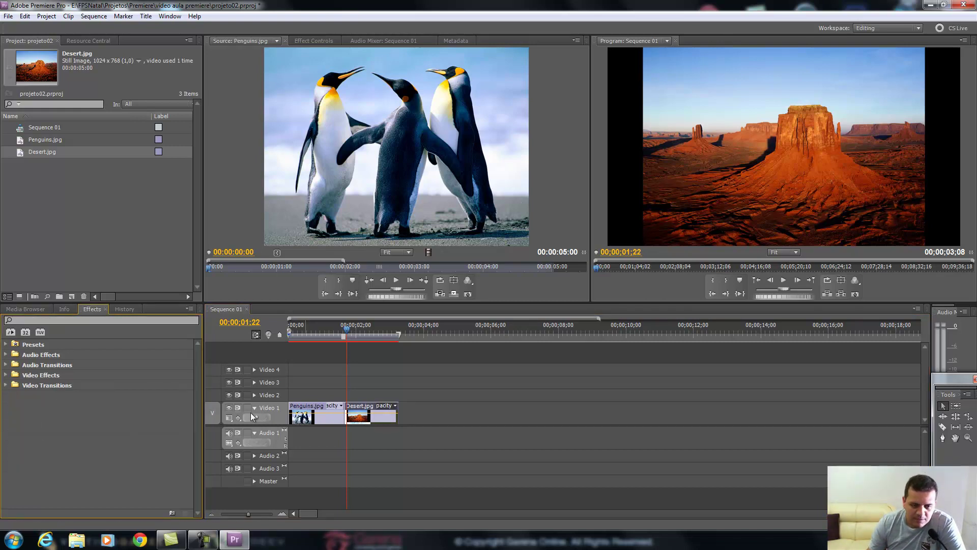
click(331, 419)
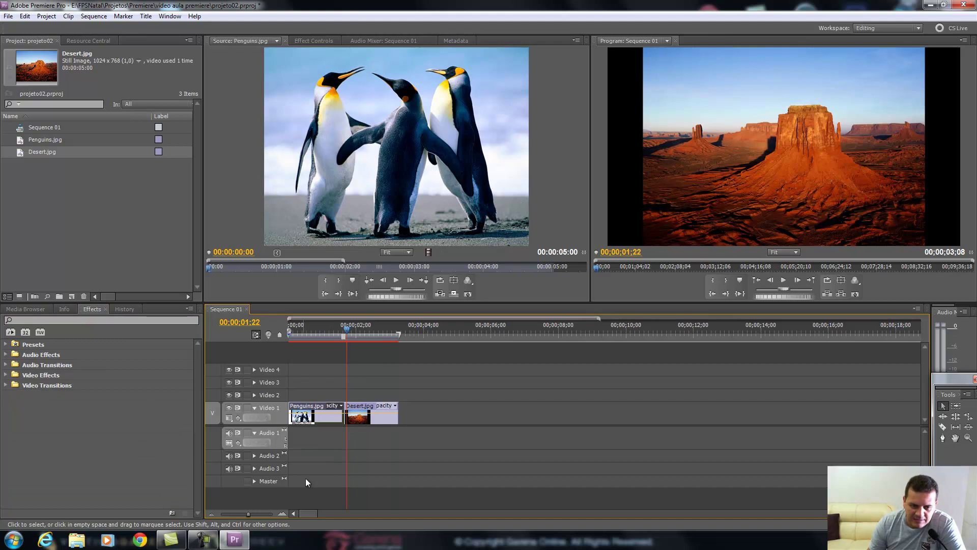
click(282, 514)
click(385, 335)
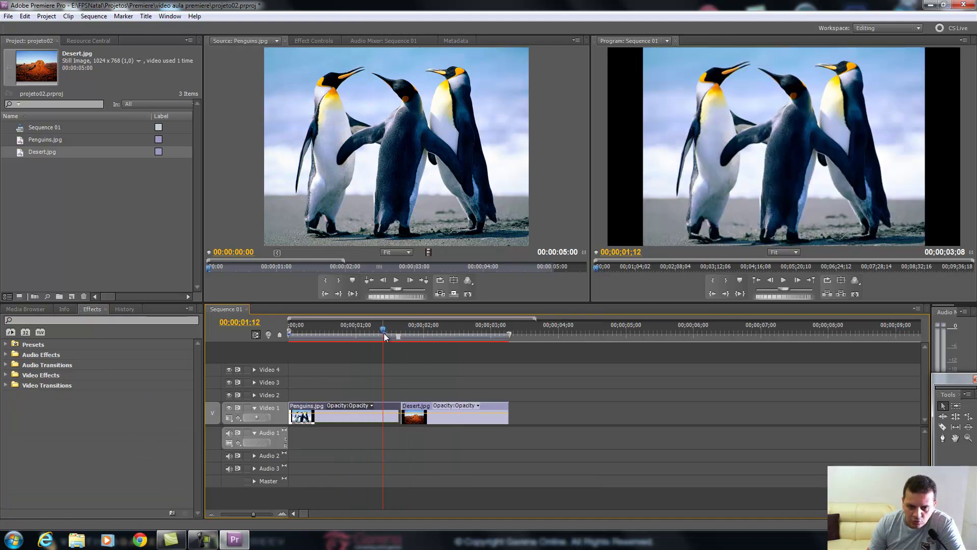
drag(379, 333, 388, 337)
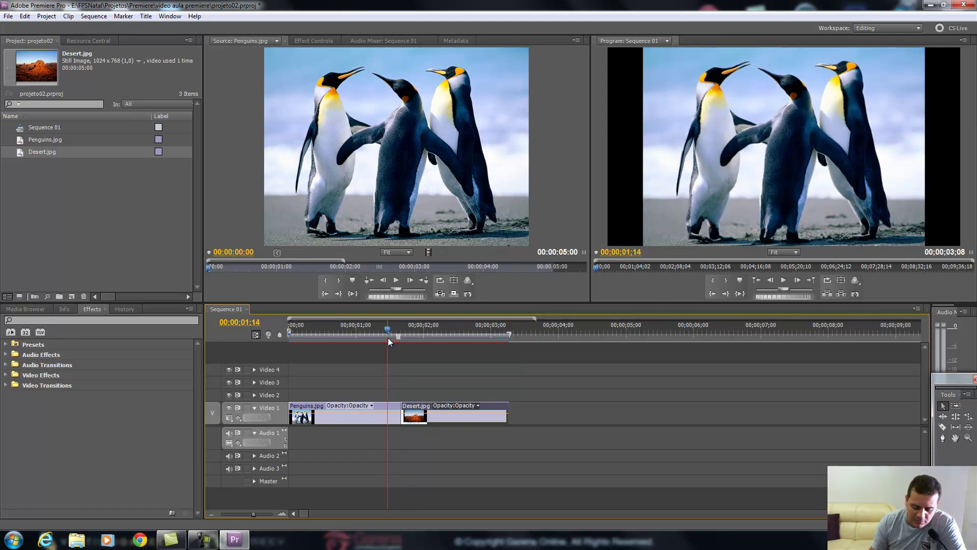
key(space)
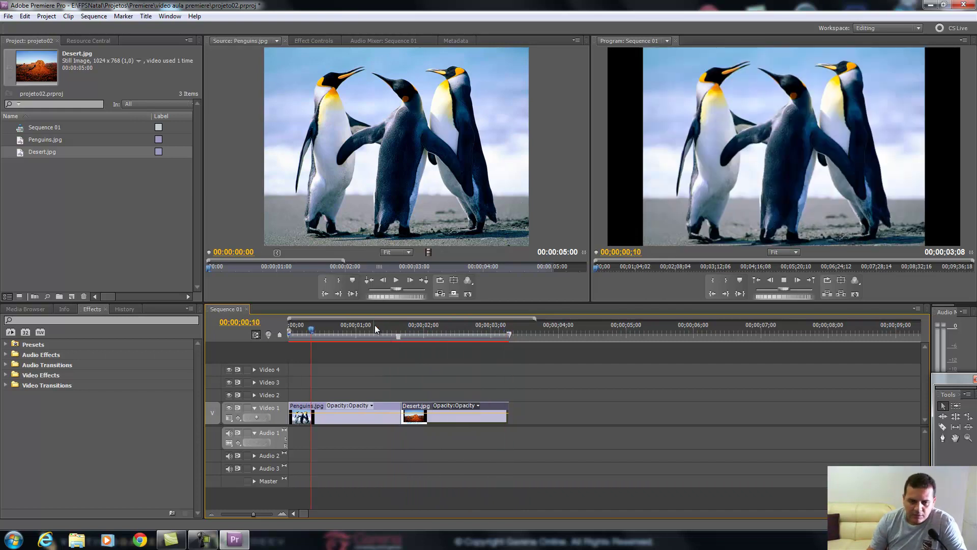
key(space)
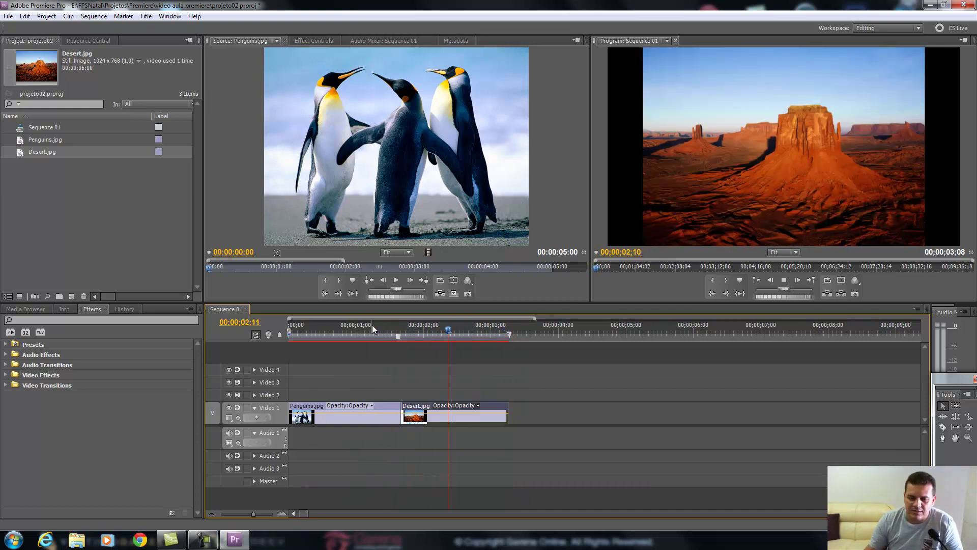
click(406, 337)
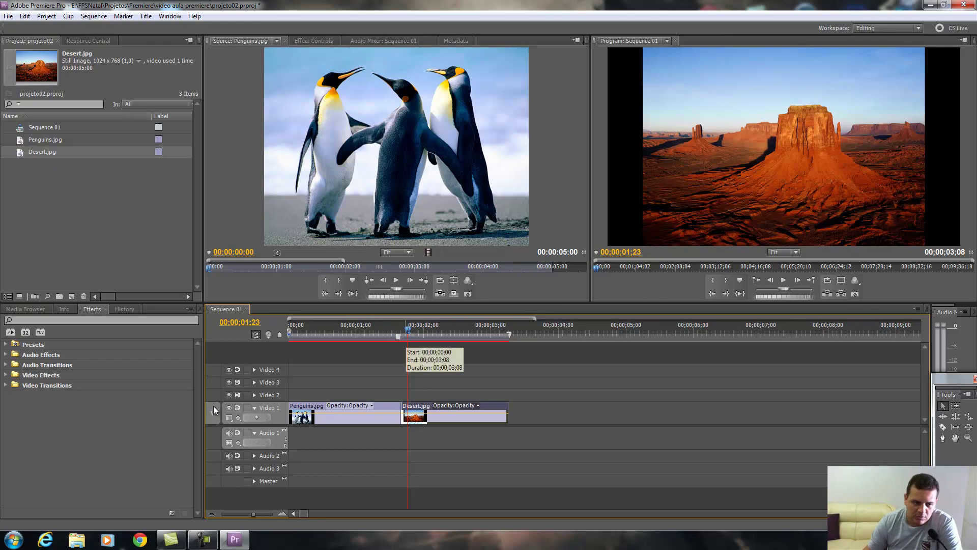
- Apply Cross Dissolve from Video Transitions > Dissolve at the Penguins–Desert cut
click(5, 386)
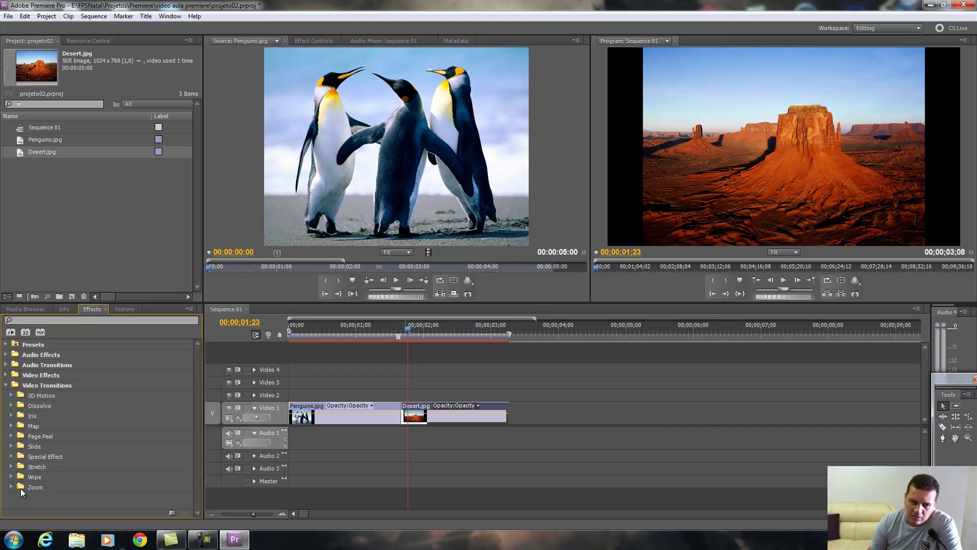
click(11, 395)
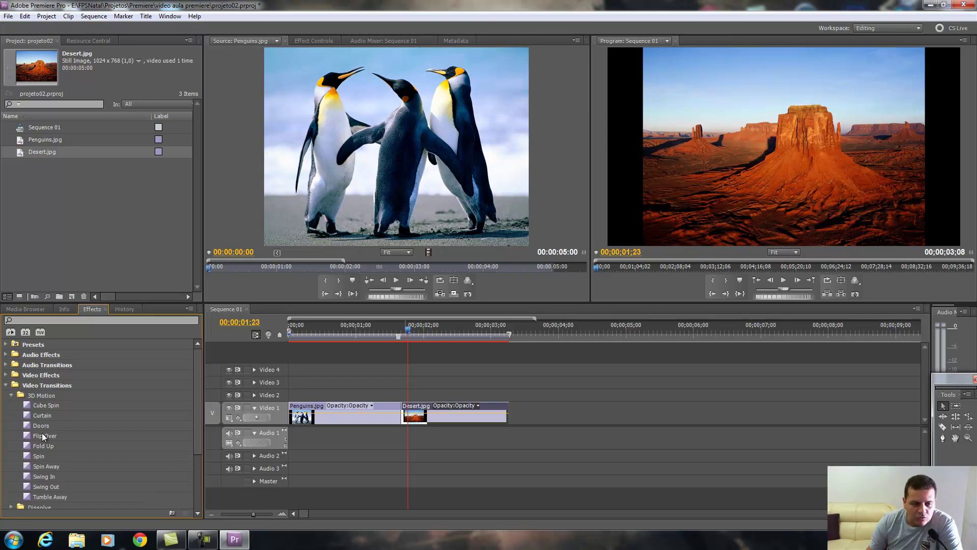
click(15, 399)
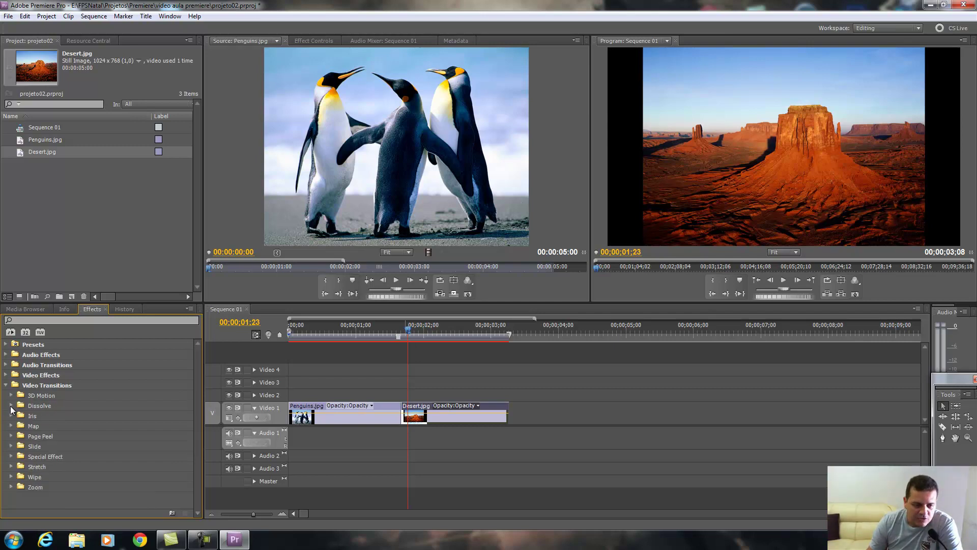
click(10, 406)
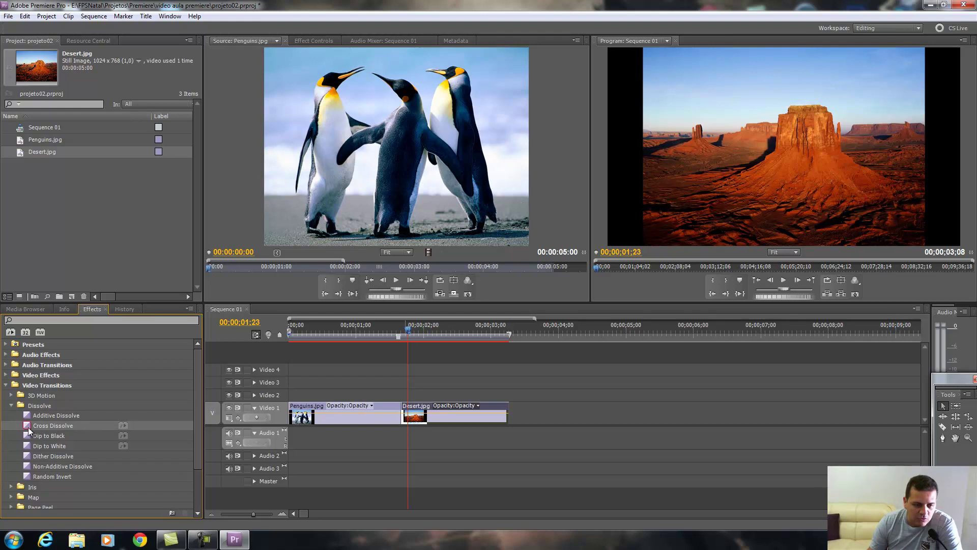
drag(29, 431, 219, 397)
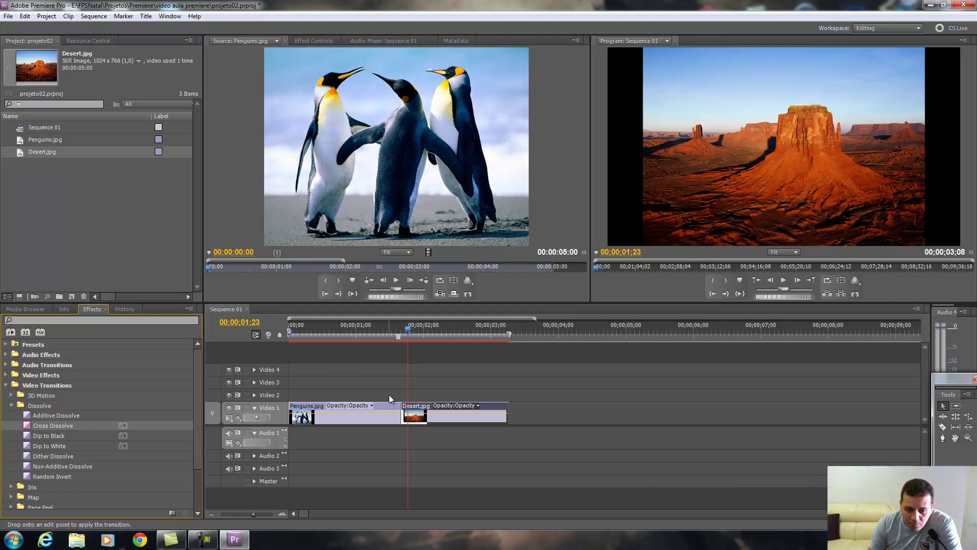
drag(389, 395, 406, 415)
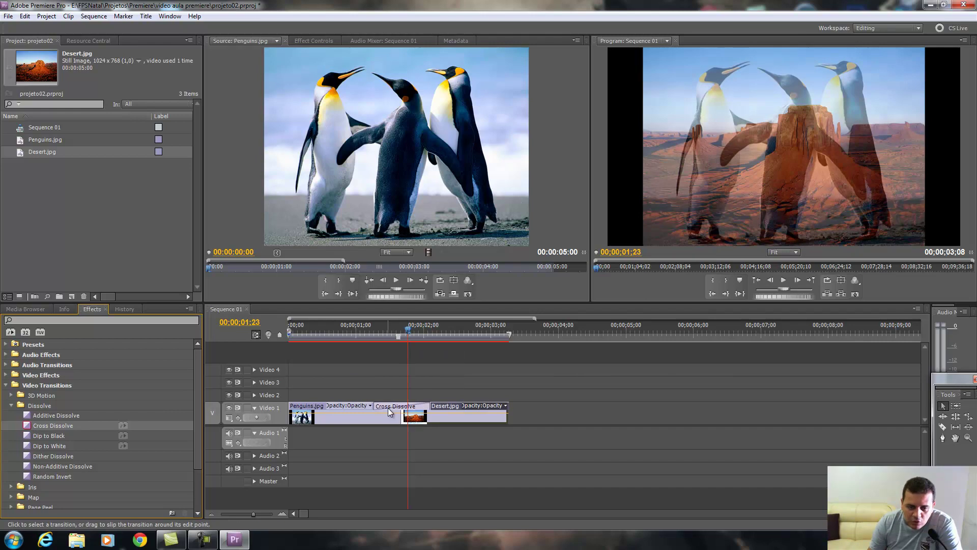
- Preview the Cross Dissolve, undo it, and select Dip to White instead
click(386, 408)
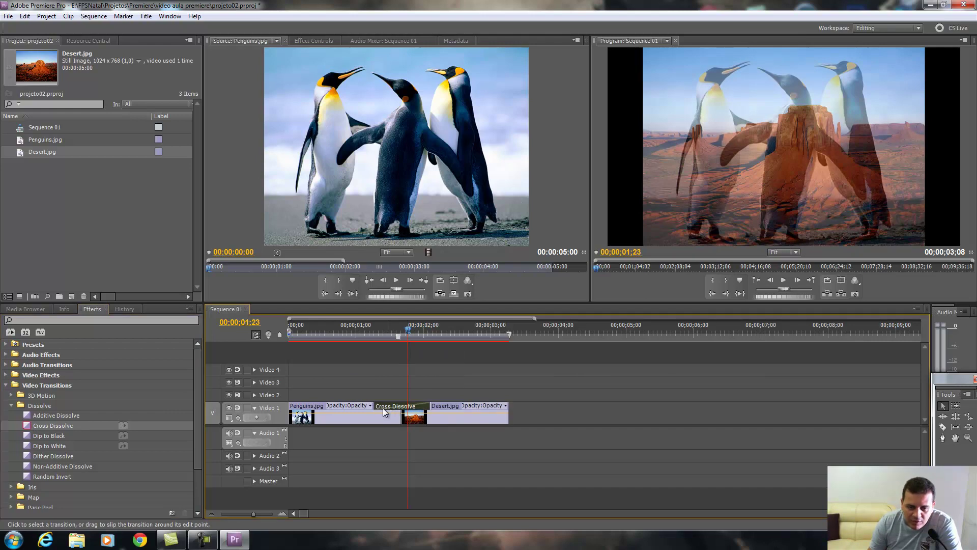
mouse_move(408, 328)
mouse_down()
mouse_move(335, 337)
mouse_move(439, 340)
mouse_move(347, 352)
mouse_up()
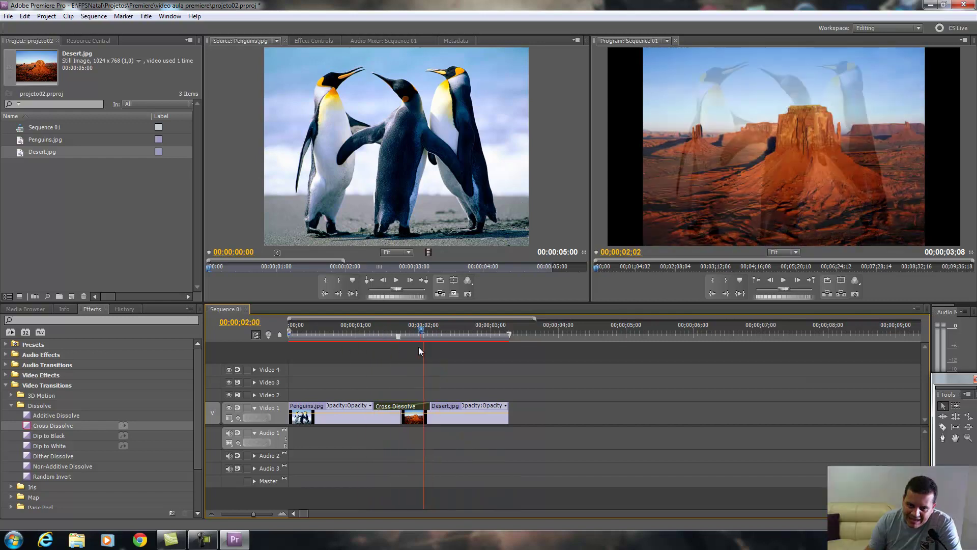
key(space)
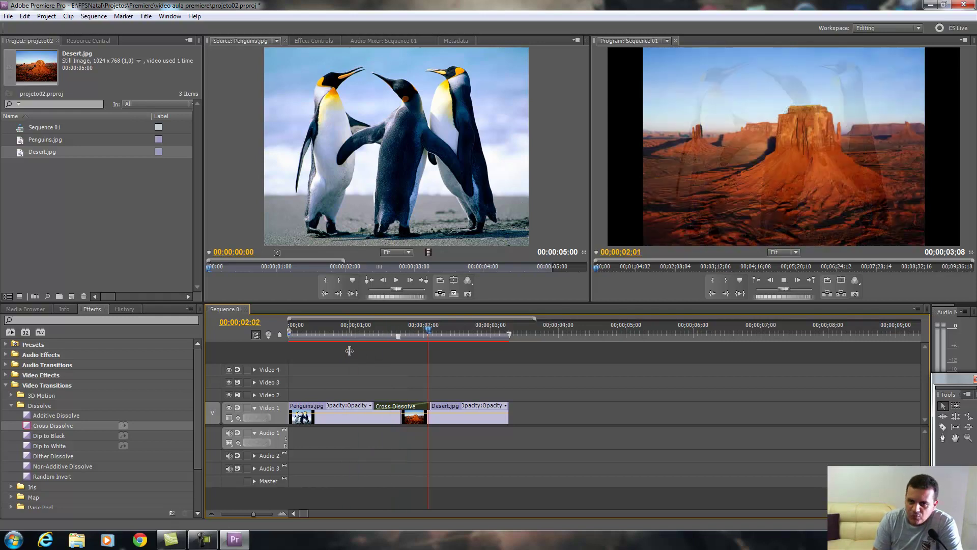
key(space)
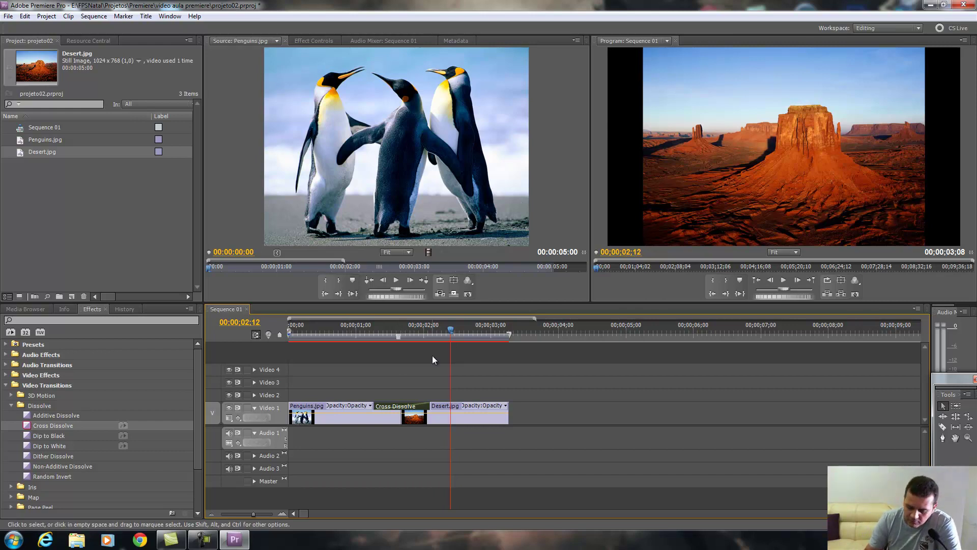
key(ctrl+z)
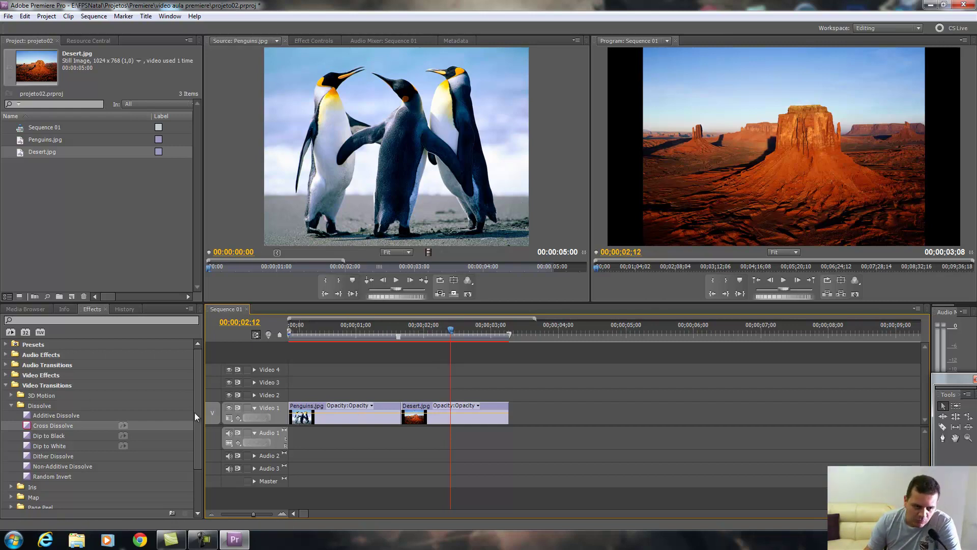
click(60, 461)
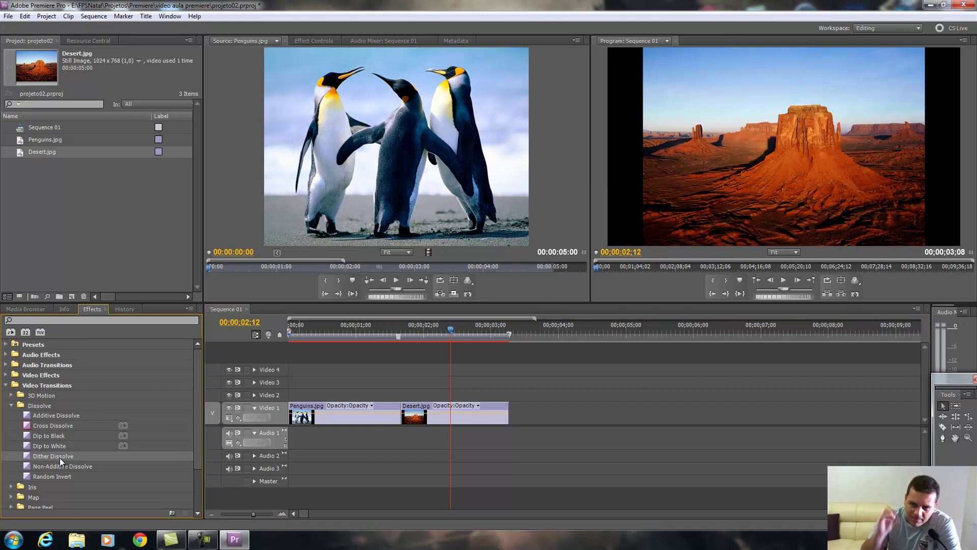
click(46, 449)
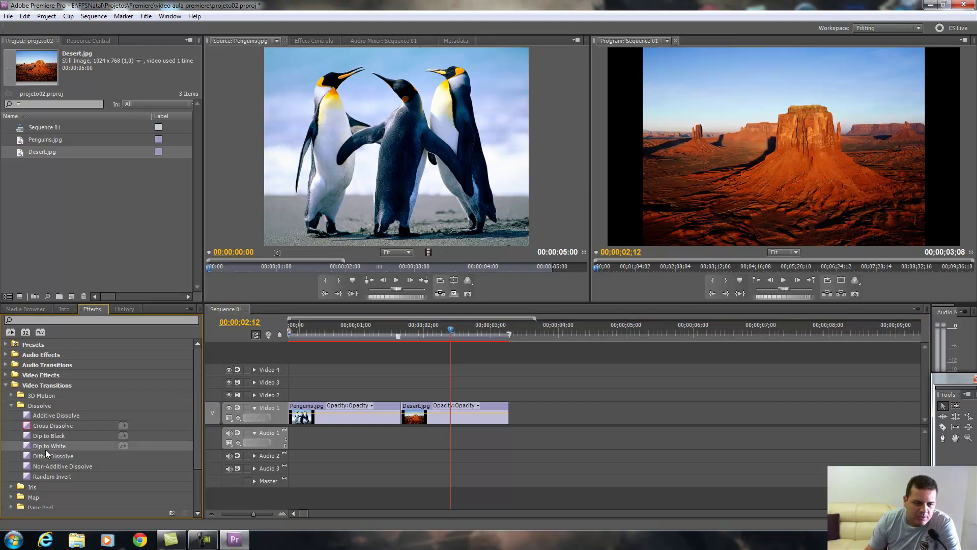
- Place Dip to White on the Penguins–Desert edit, preview and adjust it, then show its Effect Controls
drag(38, 448, 402, 415)
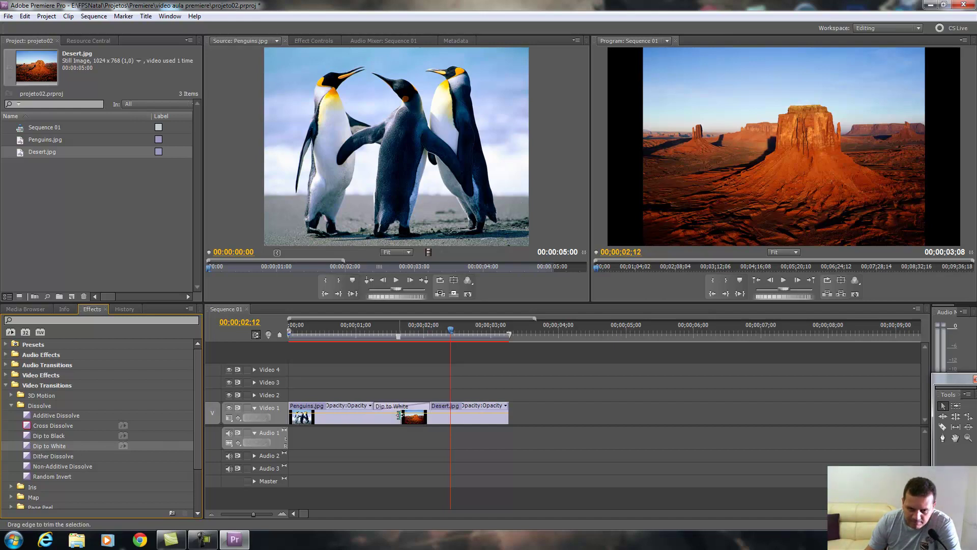
click(331, 331)
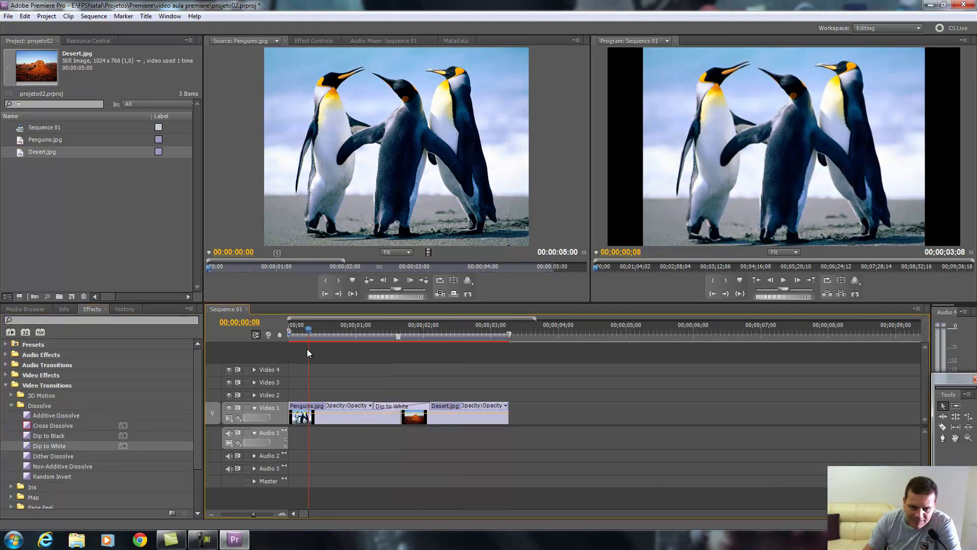
key(space)
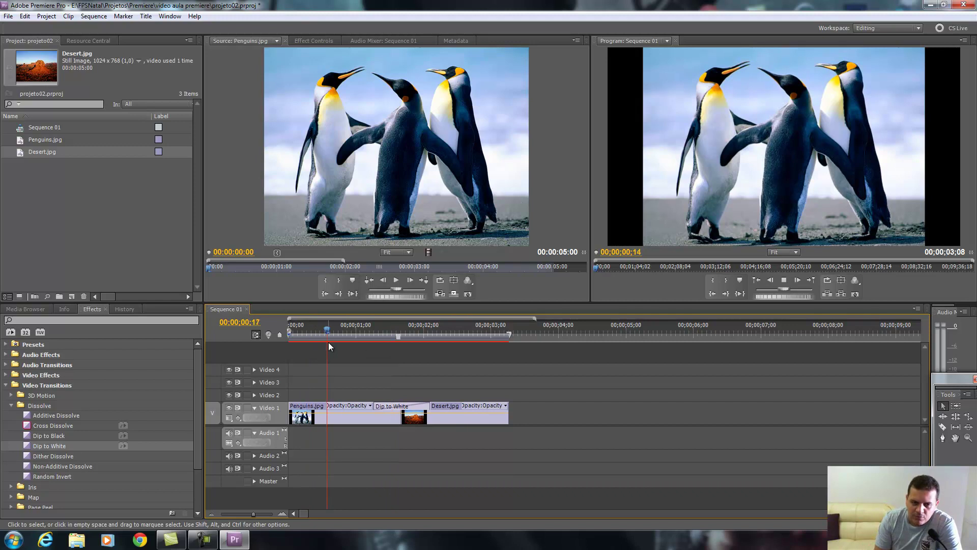
key(space)
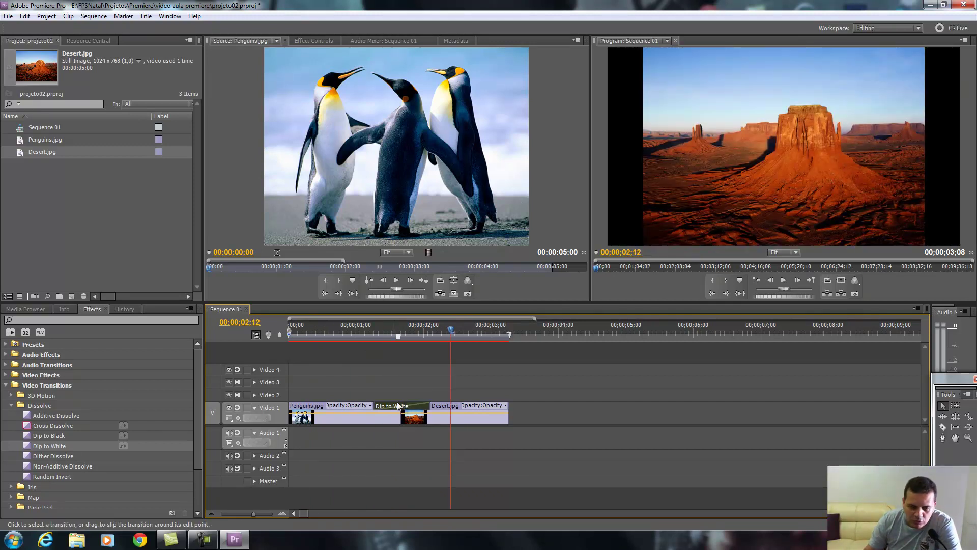
mouse_move(375, 405)
mouse_down()
mouse_move(417, 410)
mouse_move(402, 409)
mouse_up()
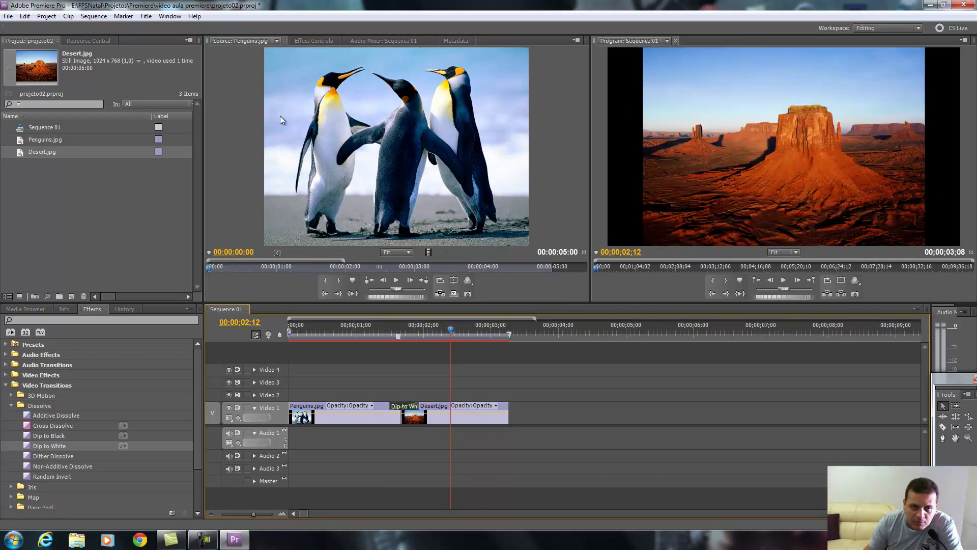
click(302, 40)
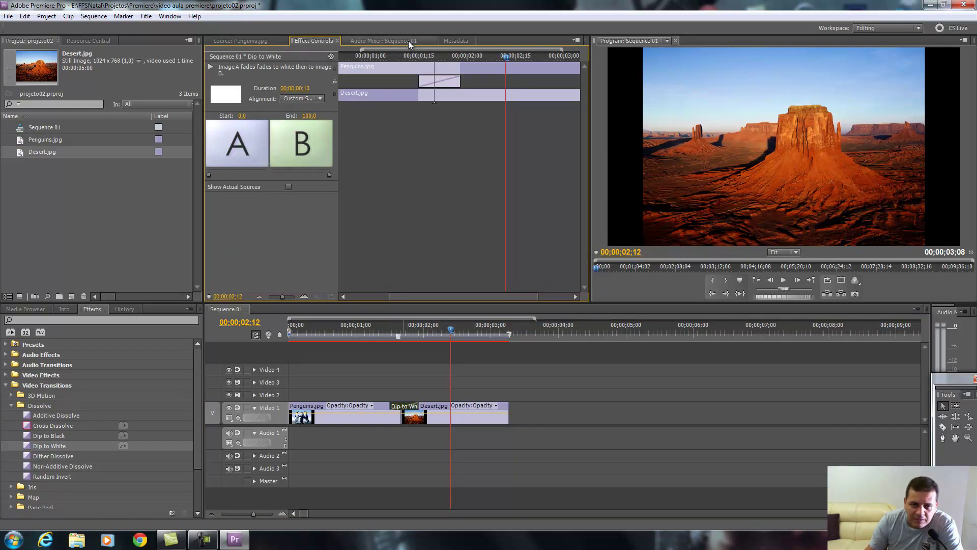
- Set the Dip to White duration to 00;00;01;00 and preview it from the sequence start
click(294, 89)
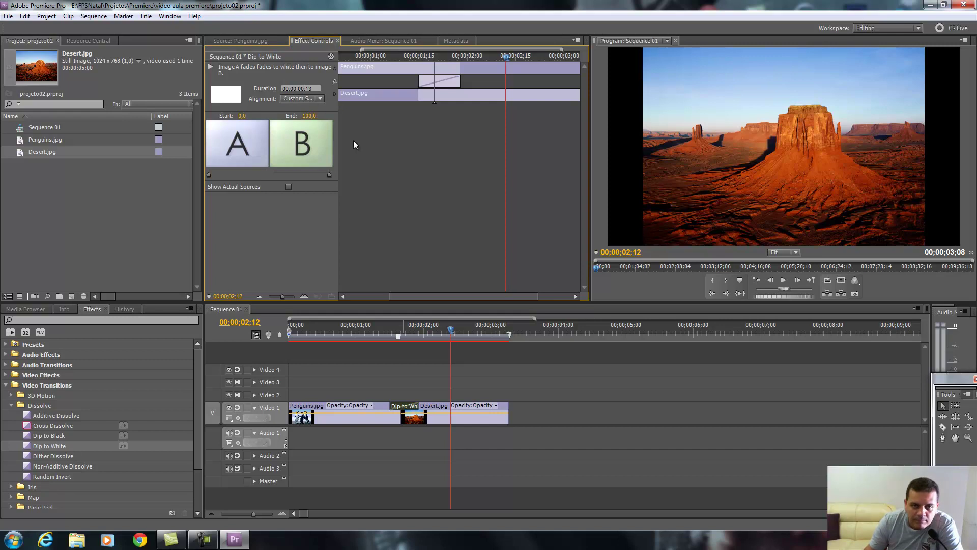
text(113)
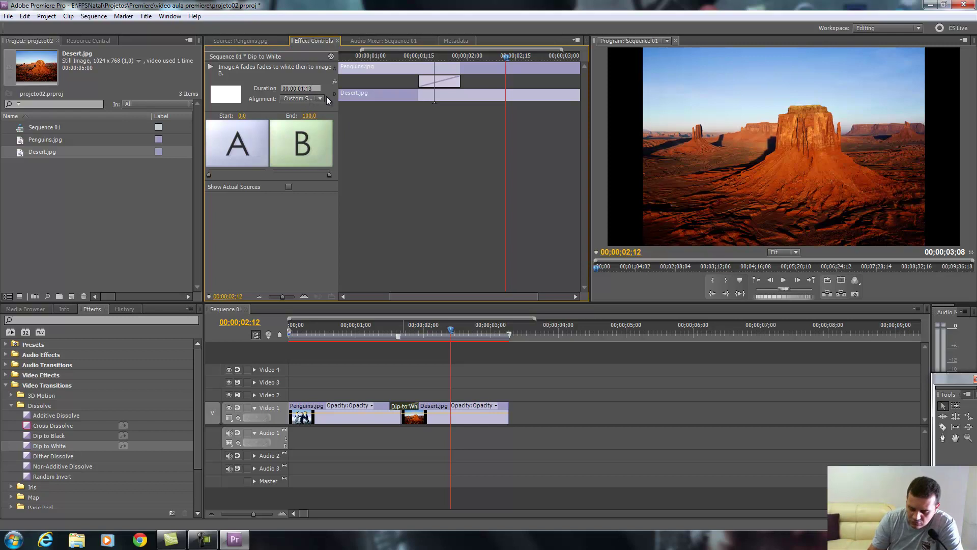
text(100)
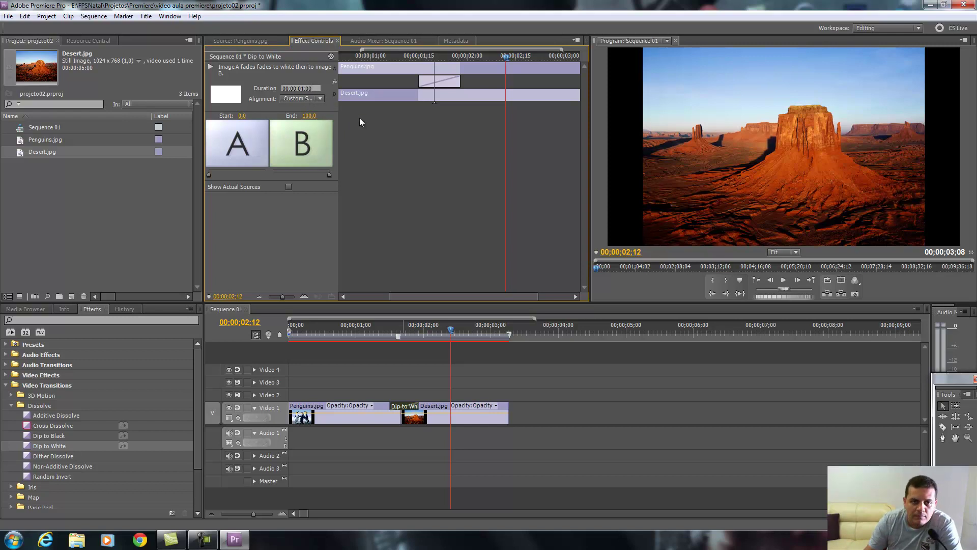
click(359, 122)
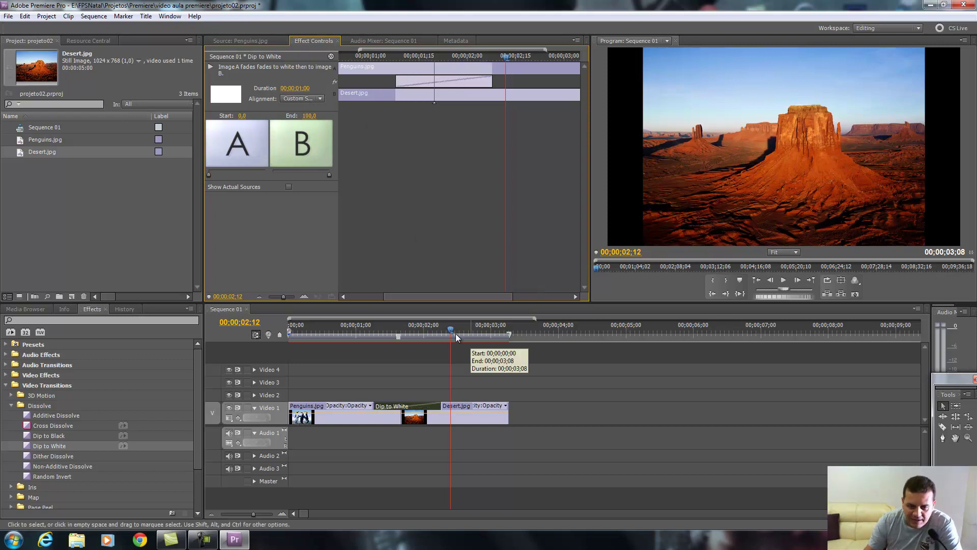
drag(456, 334, 245, 357)
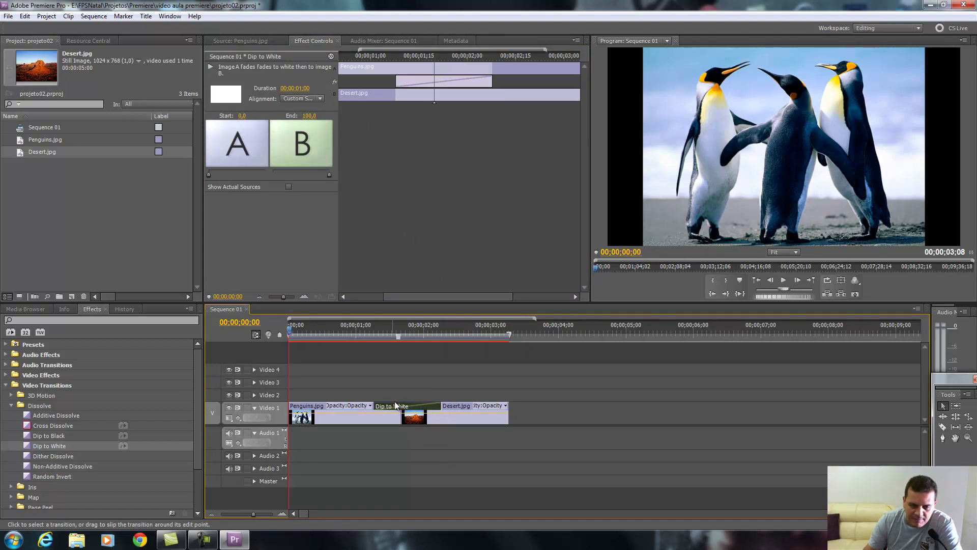
key(space)
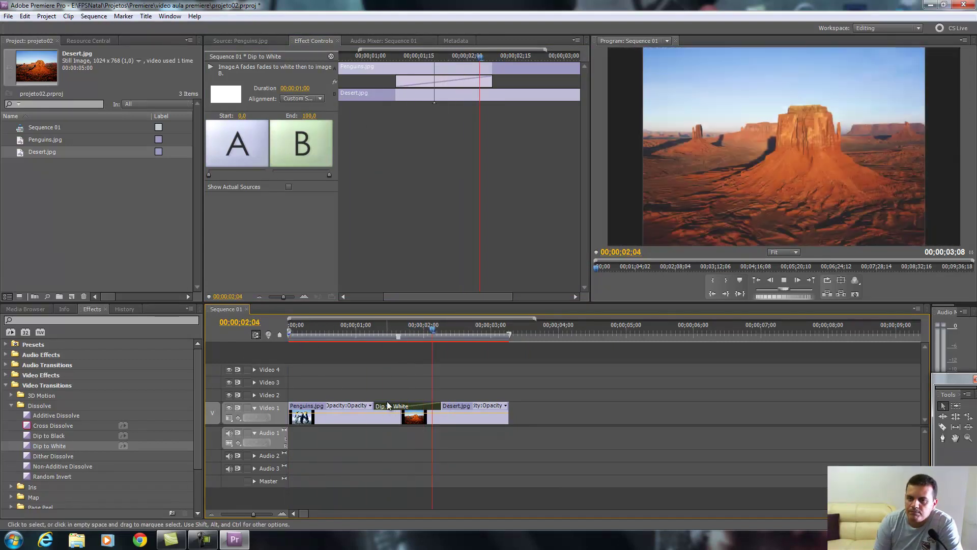
key(space)
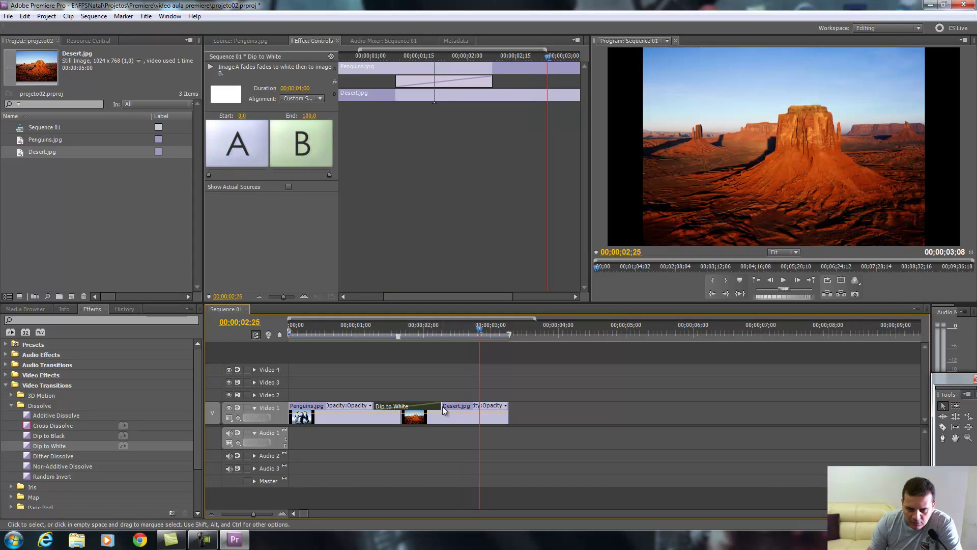
- Trim the transition's edge in the timeline down to 00;00;00;12 and play it back
mouse_move(441, 406)
mouse_down()
mouse_move(389, 402)
mouse_move(401, 406)
mouse_up()
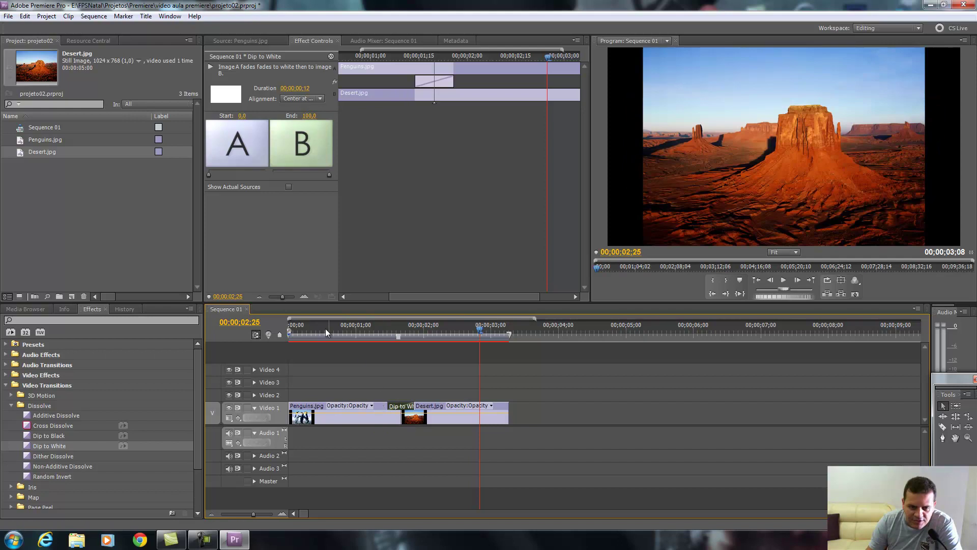
click(318, 331)
key(space)
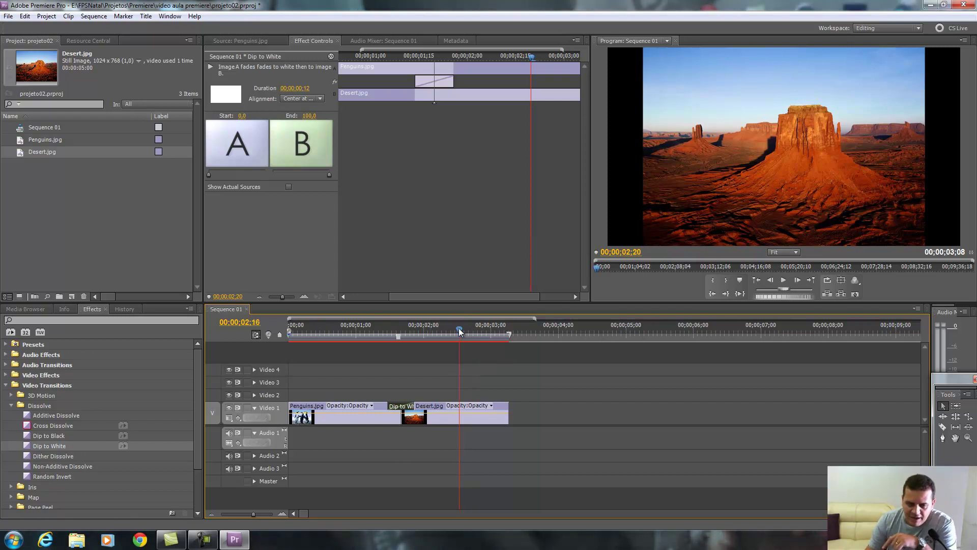
- Play and scrub through the Dip to White, comparing the white frame with the full Desert image
click(332, 336)
key(space)
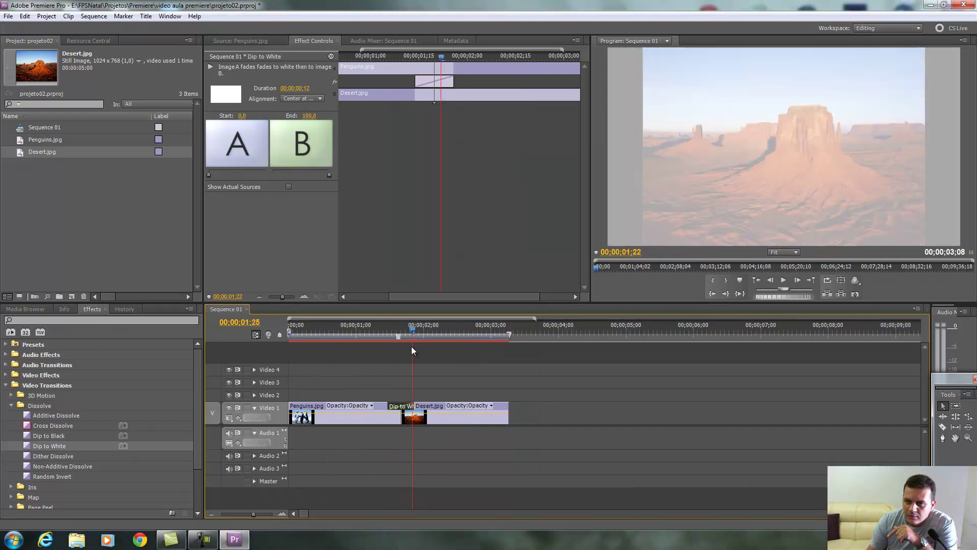
drag(418, 350, 411, 347)
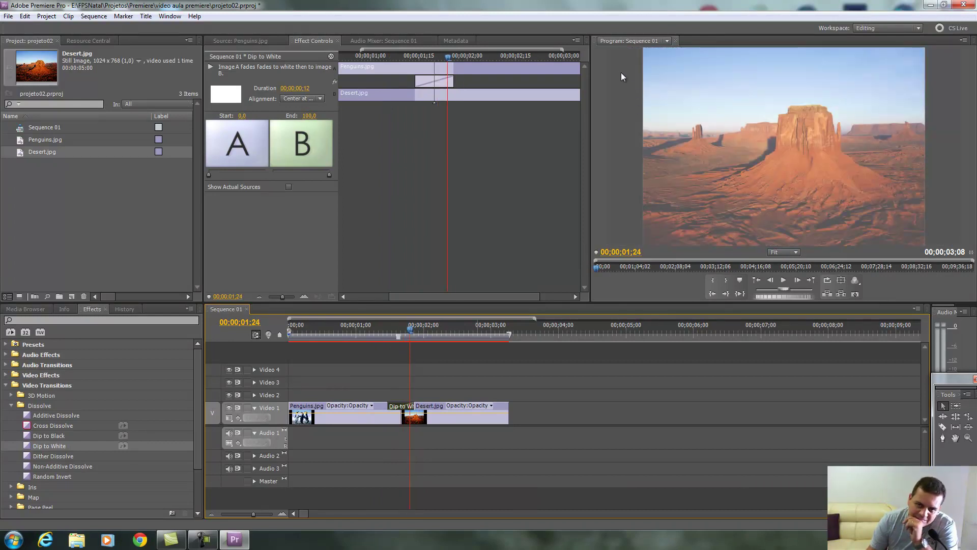
mouse_move(410, 328)
mouse_down()
mouse_move(381, 333)
mouse_move(402, 331)
mouse_up()
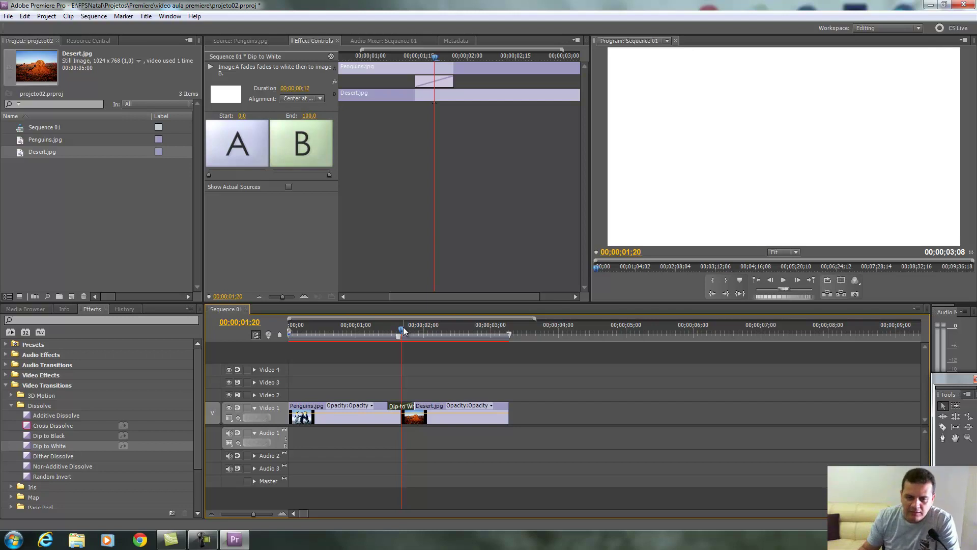
click(451, 419)
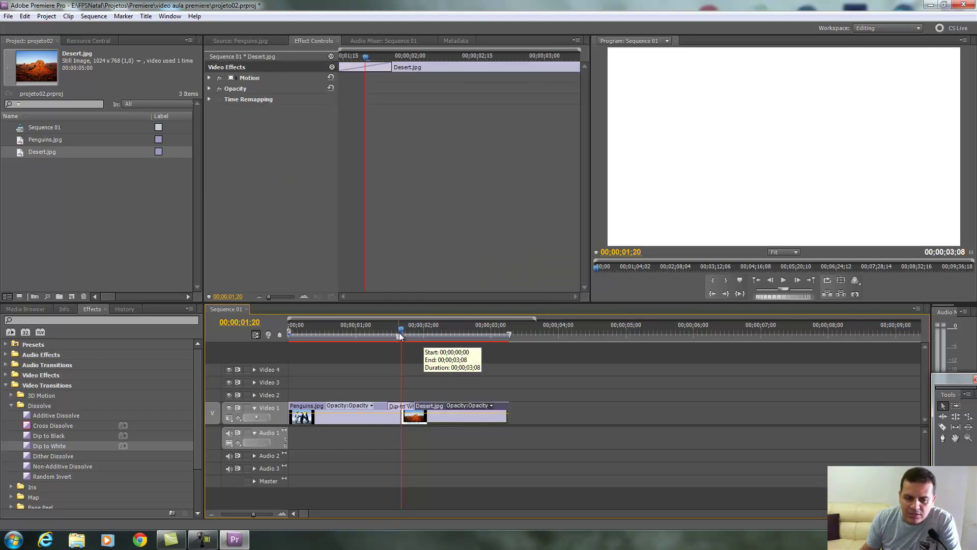
drag(400, 330, 436, 330)
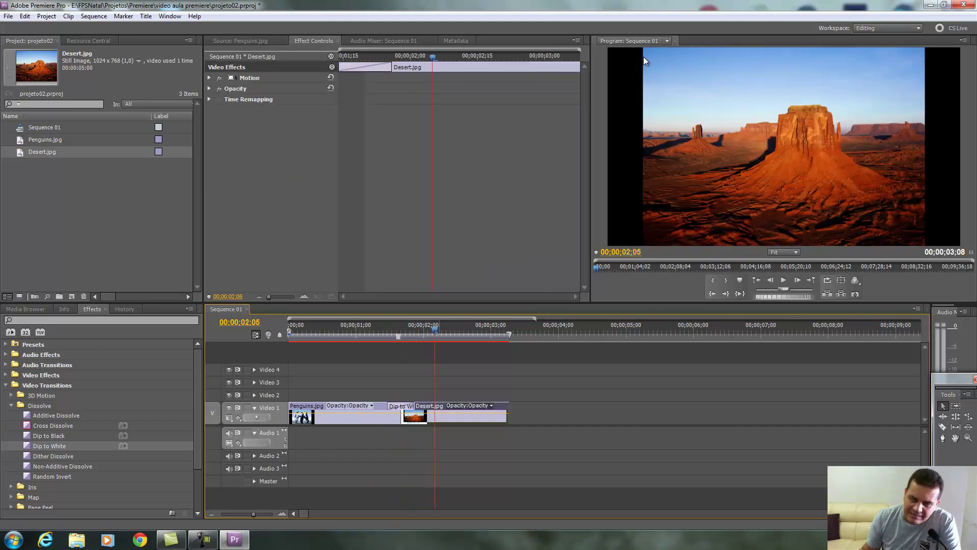
drag(436, 329, 401, 332)
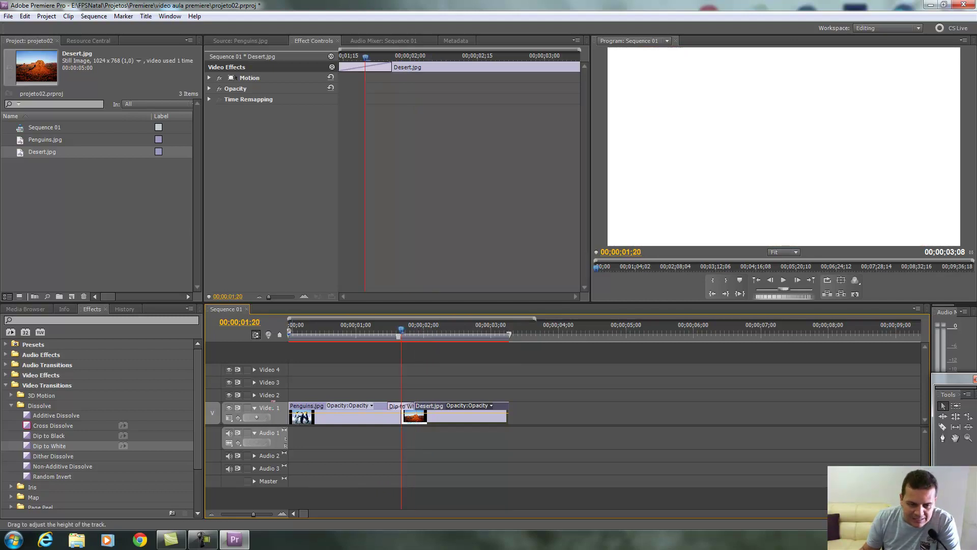
click(801, 127)
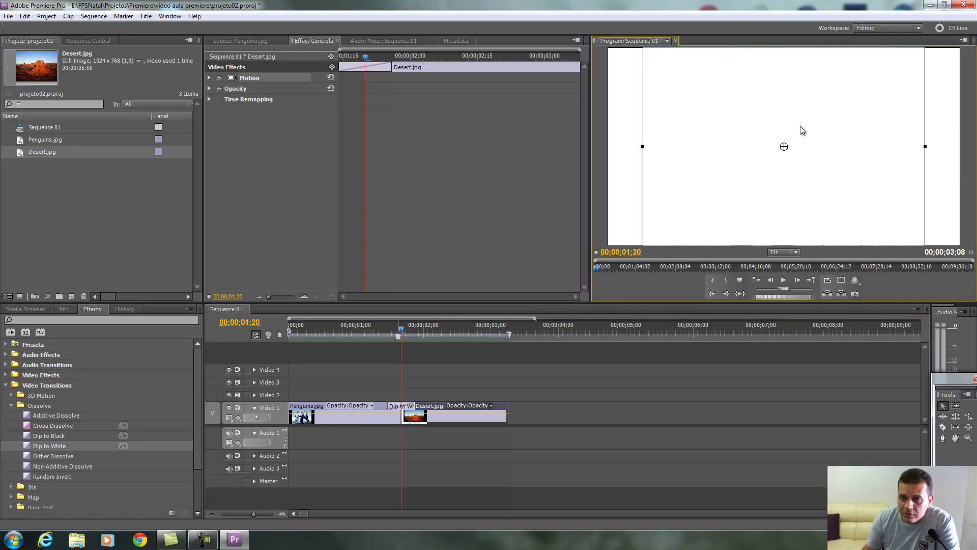
click(973, 71)
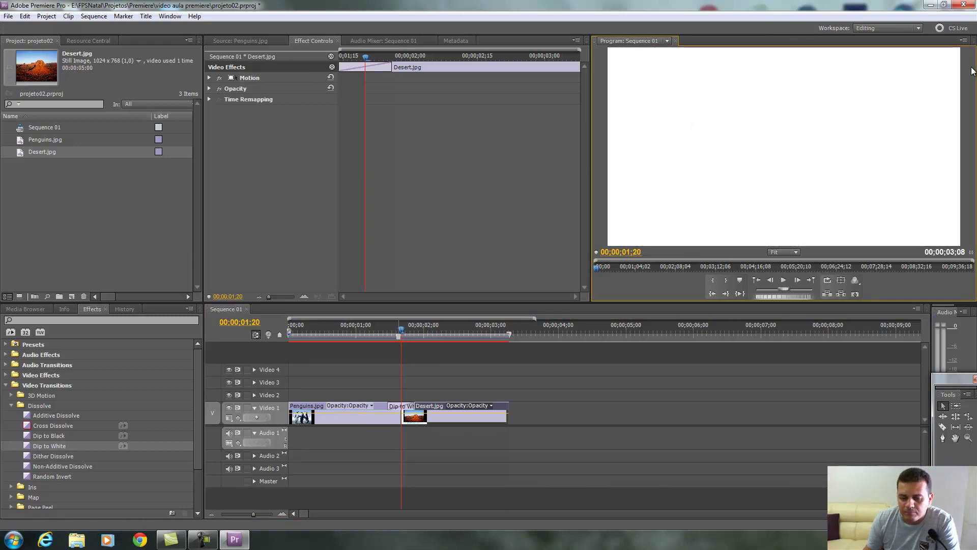
- Select the Dip to White transition on Video 1 and delete it
click(397, 409)
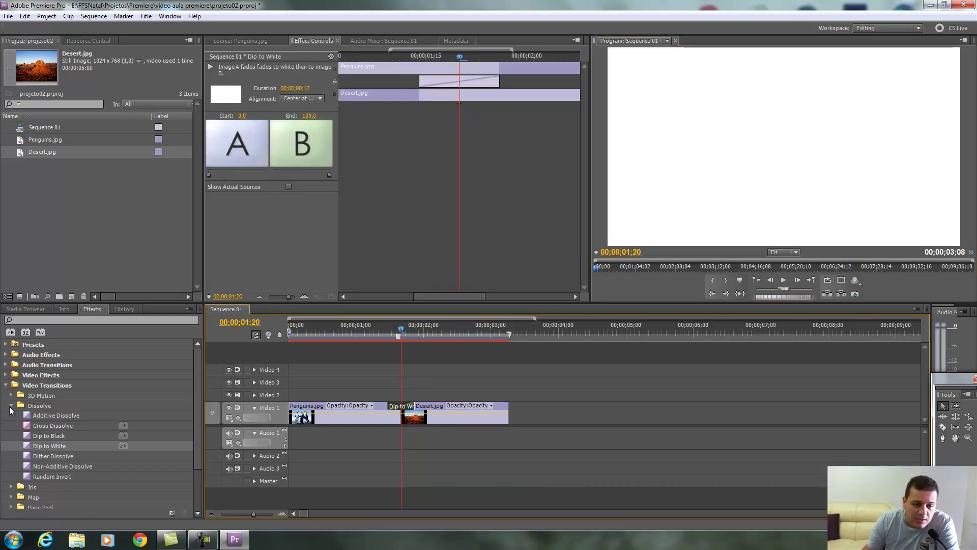
click(412, 389)
click(410, 408)
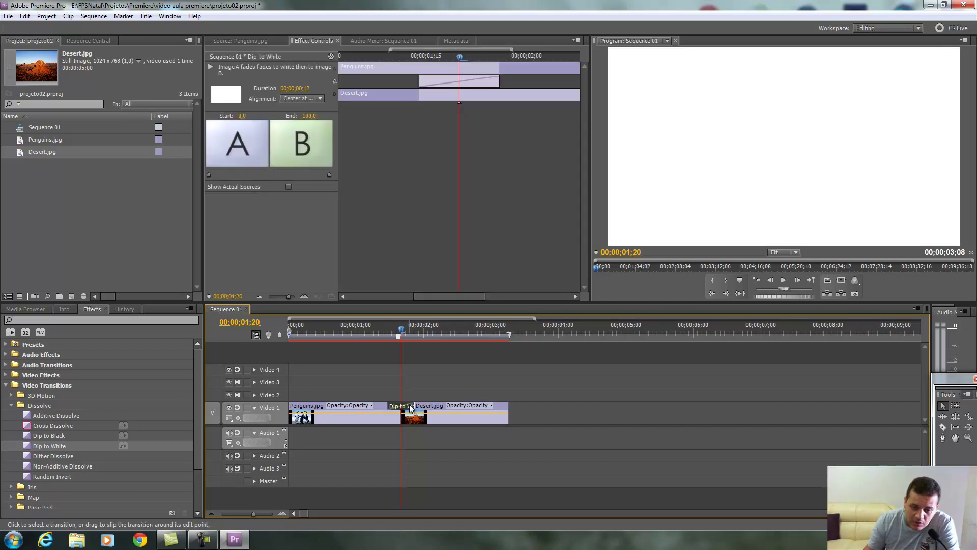
click(410, 407)
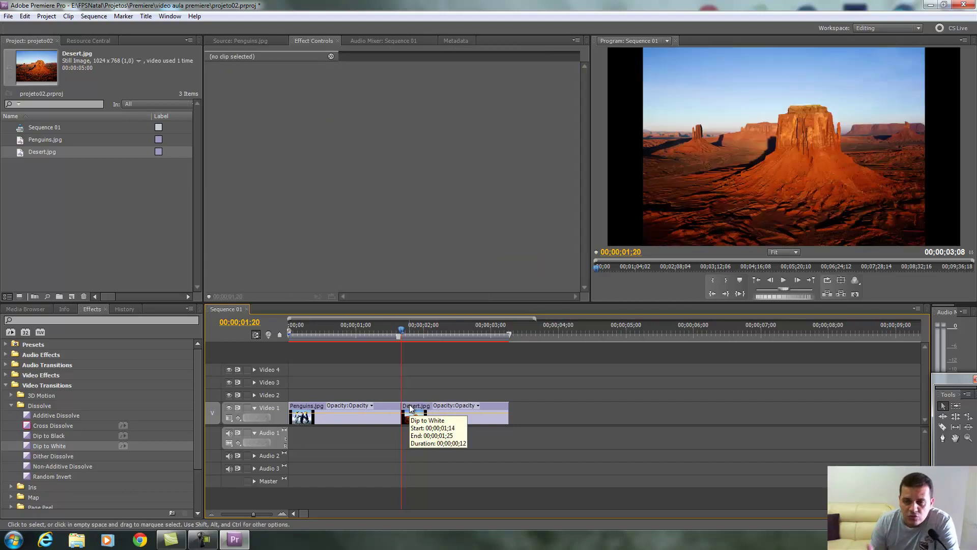
key(Delete)
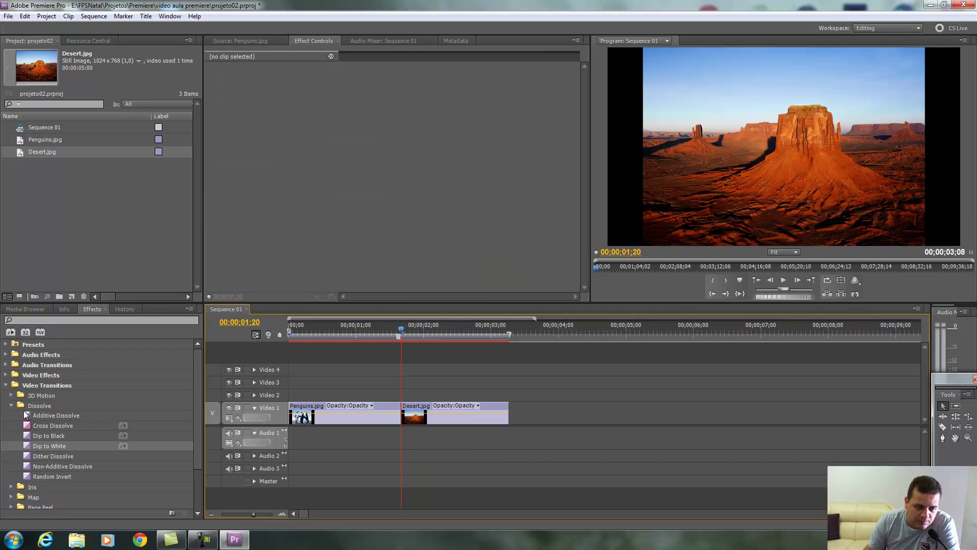
- Collapse Dissolve, expand Video Effects > Adjust, and start dragging Auto Color onto Desert.jpg
click(12, 406)
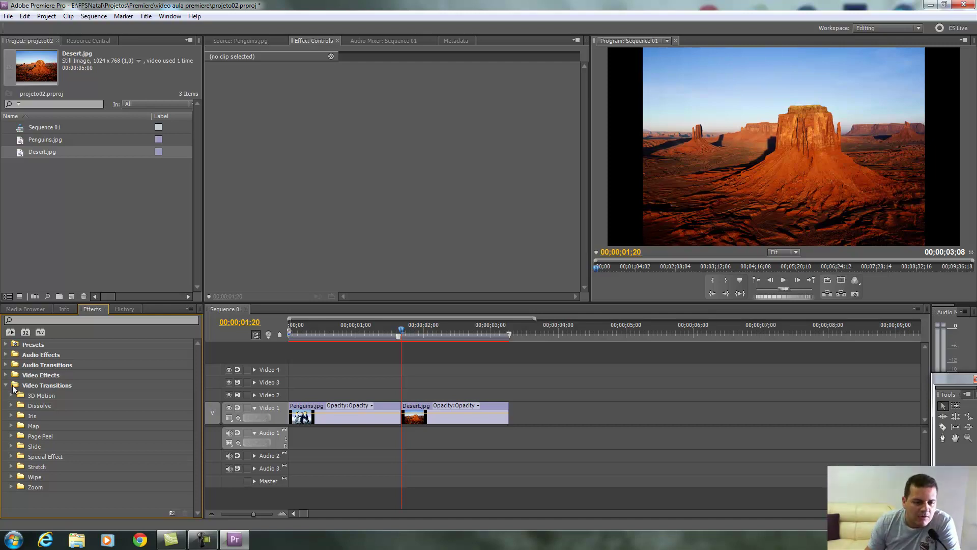
click(6, 375)
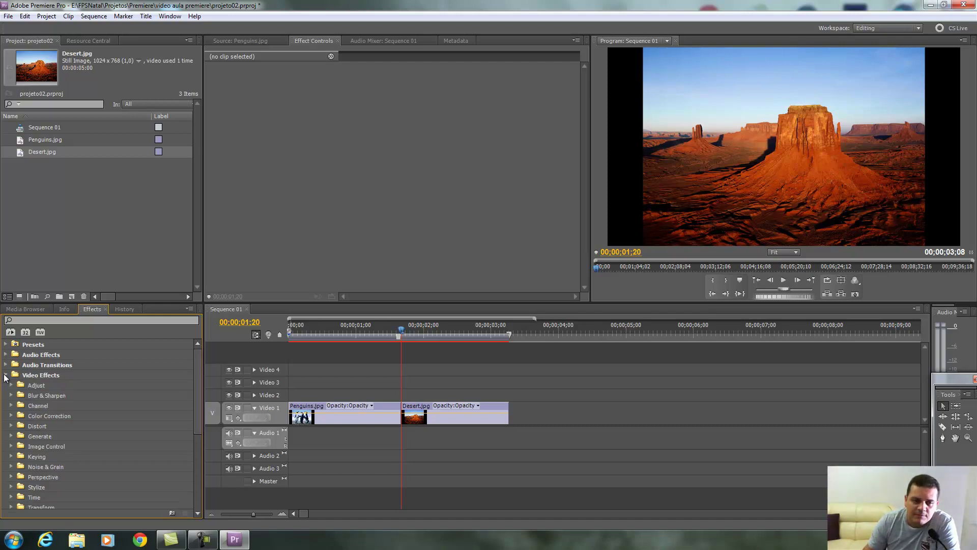
click(12, 385)
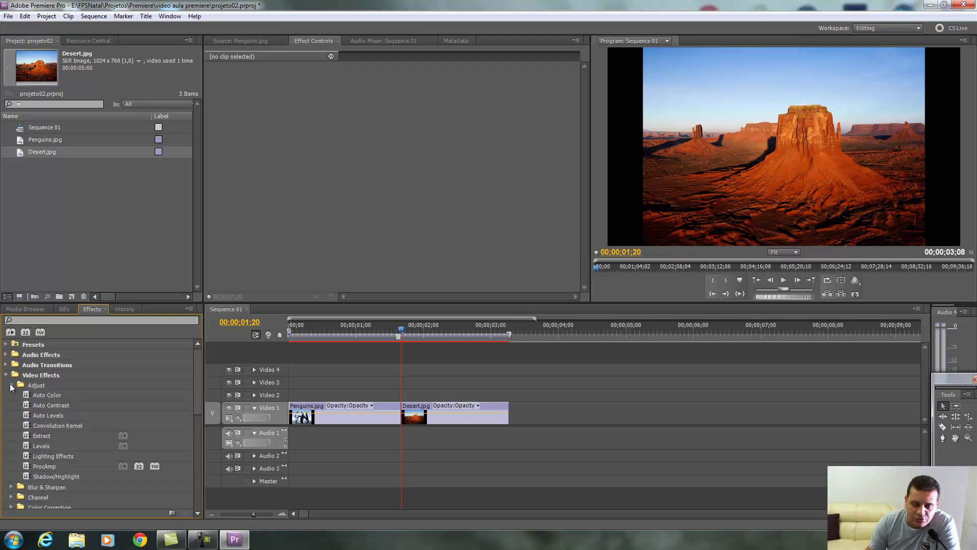
click(55, 399)
drag(56, 396, 428, 418)
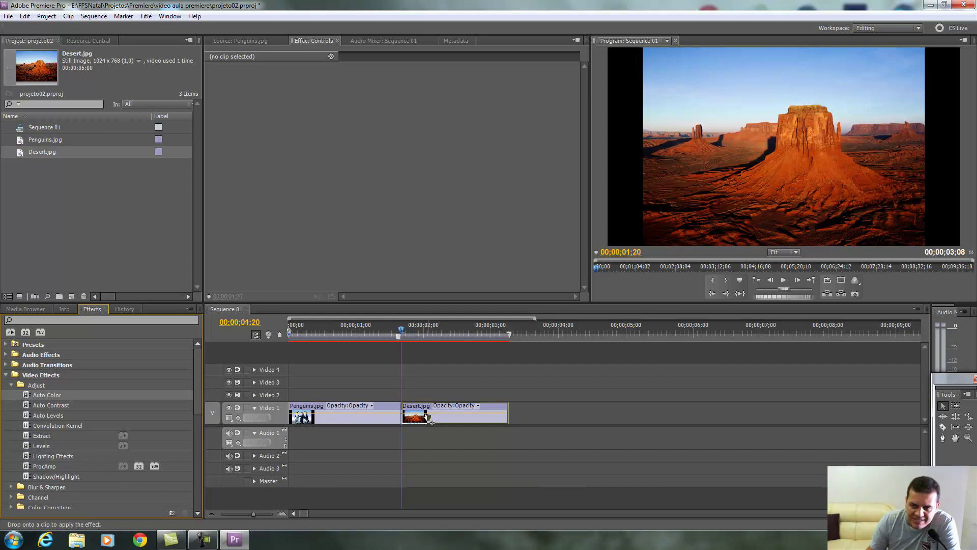
- Drop Auto Color on Desert.jpg and toggle undo/redo to compare the image with and without it
drag(429, 419, 430, 419)
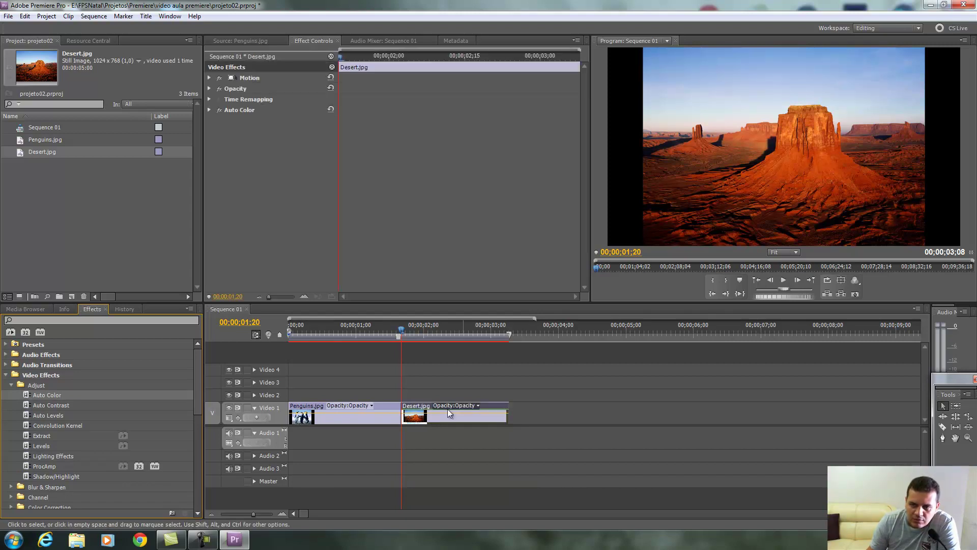
click(805, 129)
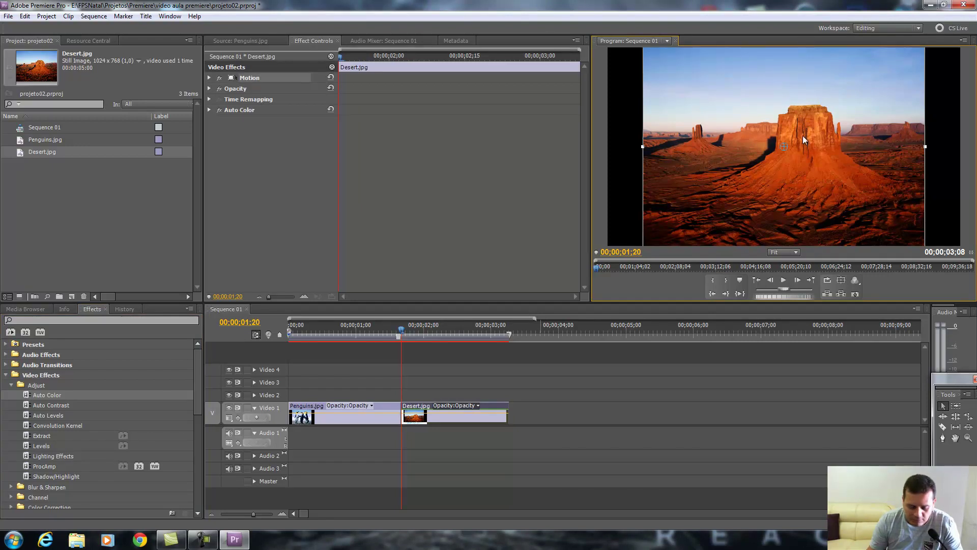
key(ctrl+z)
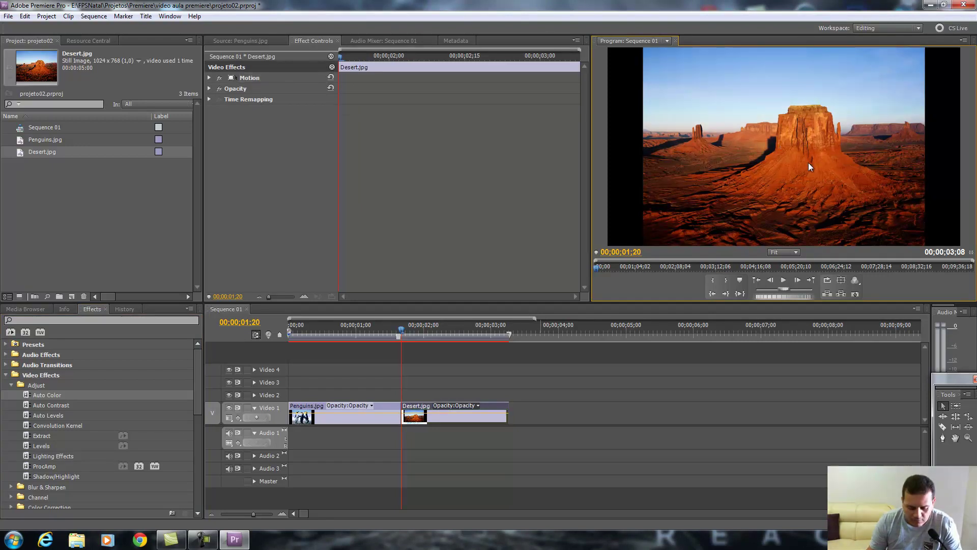
key(ctrl+shift+z)
key(ctrl+z)
key(ctrl+shift+z)
key(ctrl+z)
key(ctrl+shift+z)
key(ctrl+z)
key(ctrl+shift+z)
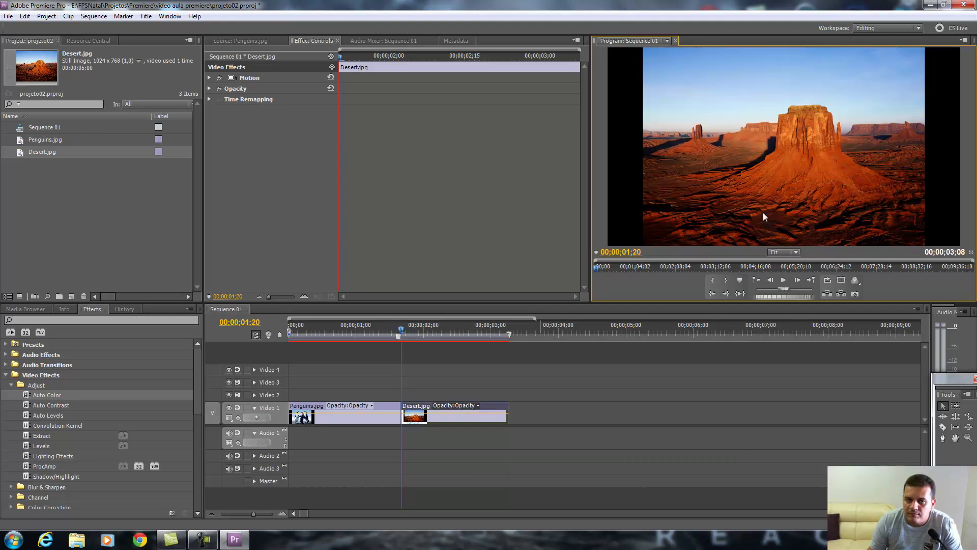
- Undo the effect, then drag Auto Color onto Desert.jpg again
click(88, 397)
key(ctrl+z)
drag(292, 407, 415, 412)
click(416, 412)
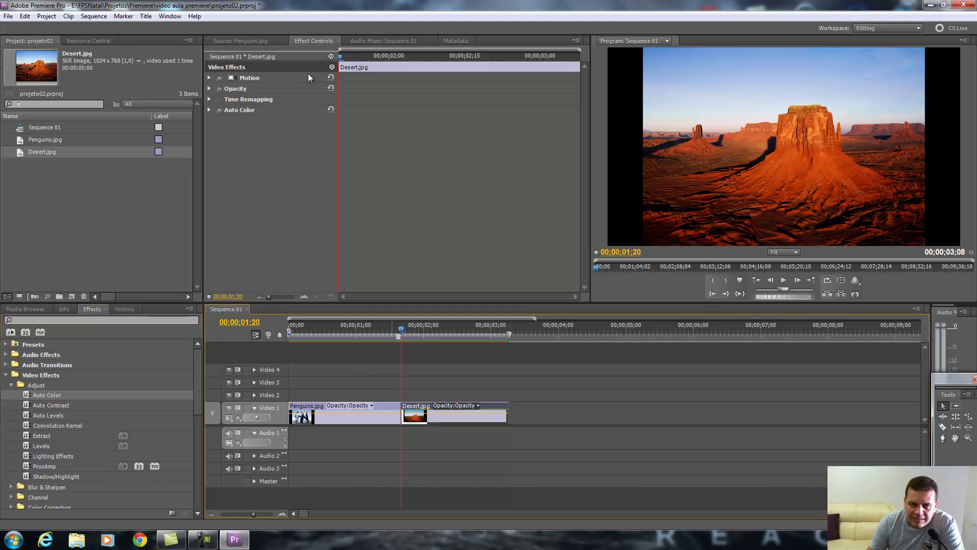
- Expand Auto Color, set Black Clip and White Clip to 0.00 %, and test Blend With Original
click(247, 111)
click(209, 110)
click(217, 121)
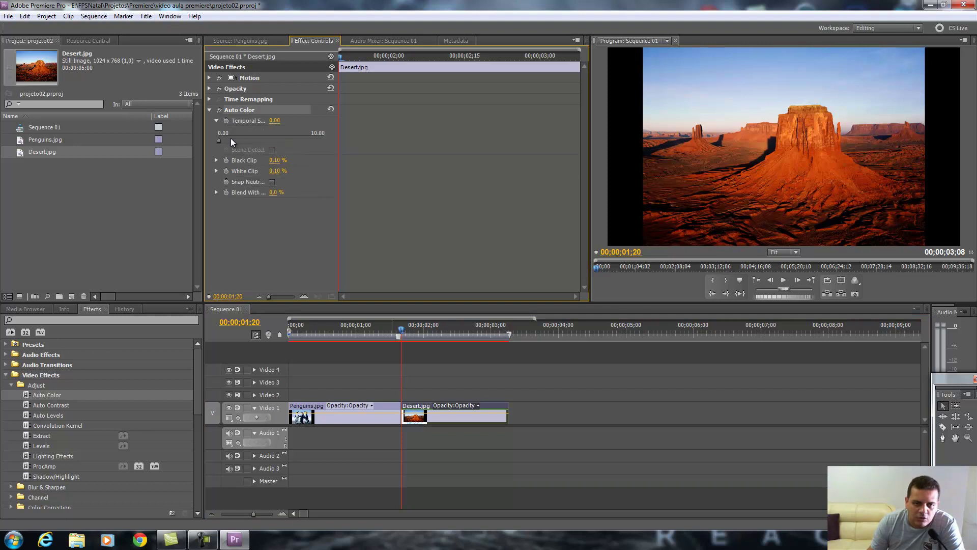
click(216, 160)
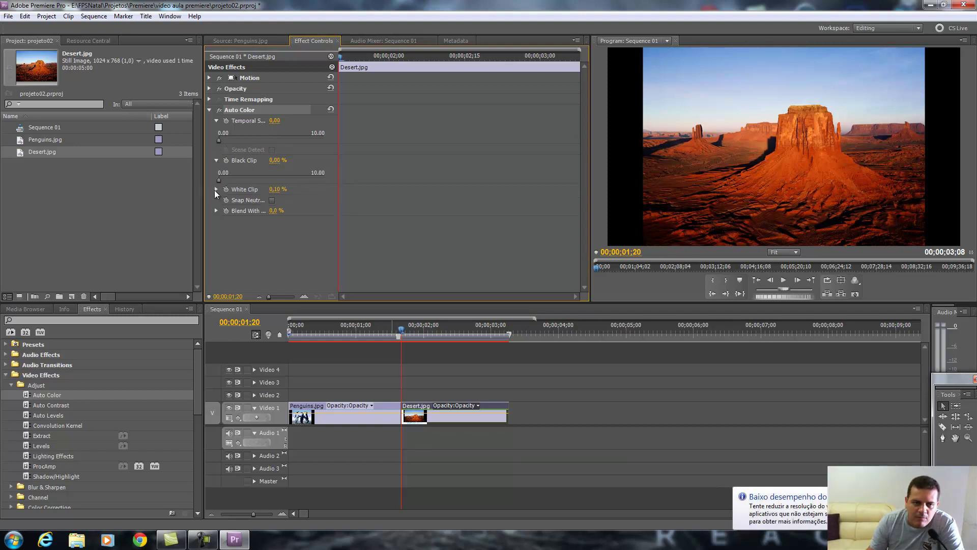
click(216, 189)
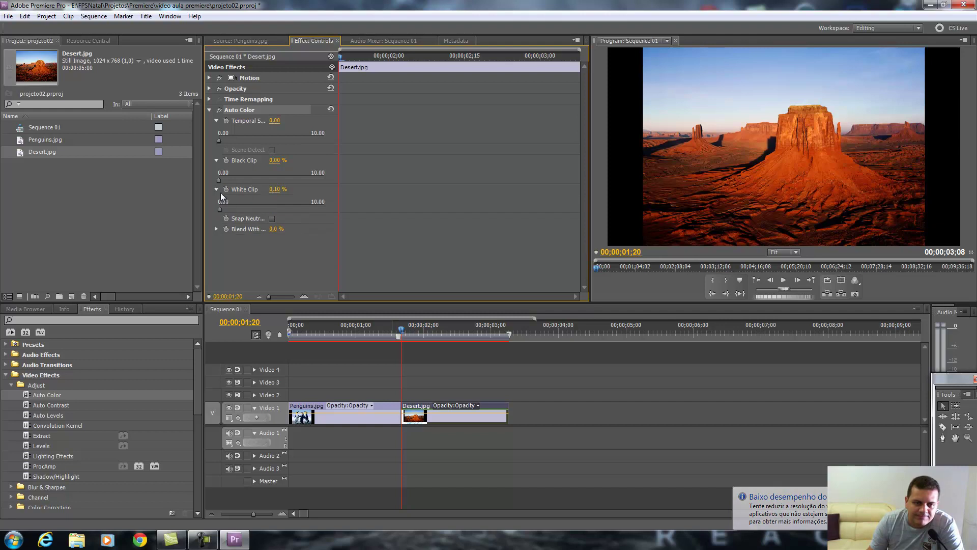
drag(221, 209, 204, 216)
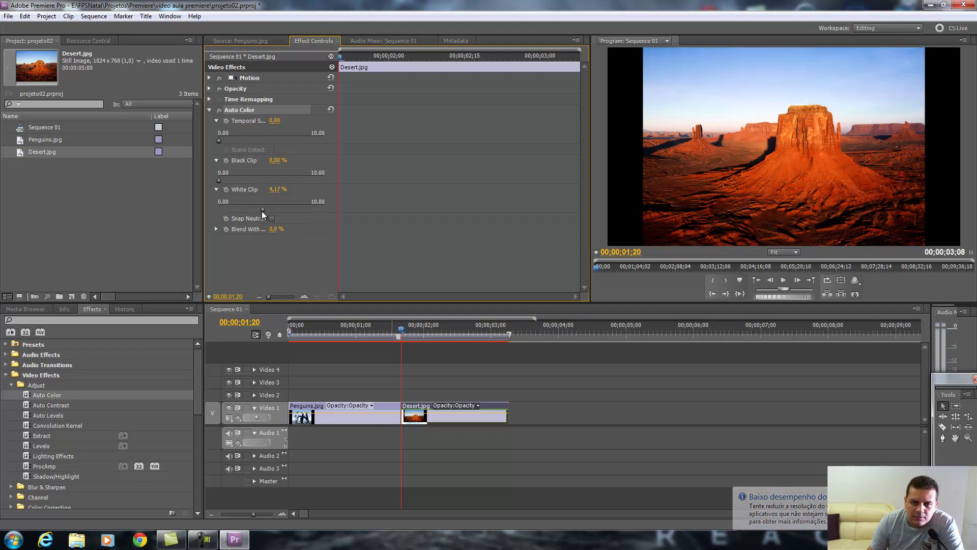
click(217, 230)
mouse_move(222, 249)
mouse_down()
mouse_move(272, 249)
mouse_move(209, 259)
mouse_up()
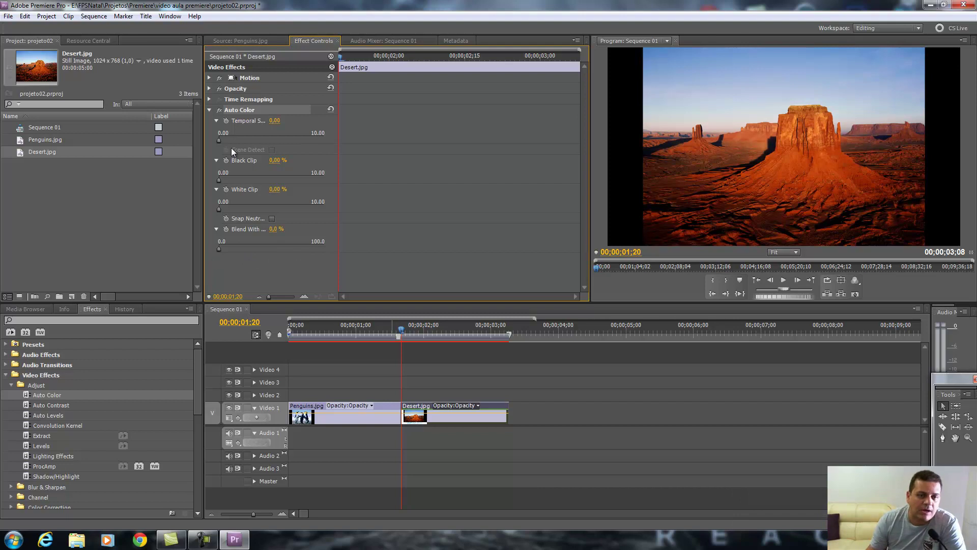
click(209, 110)
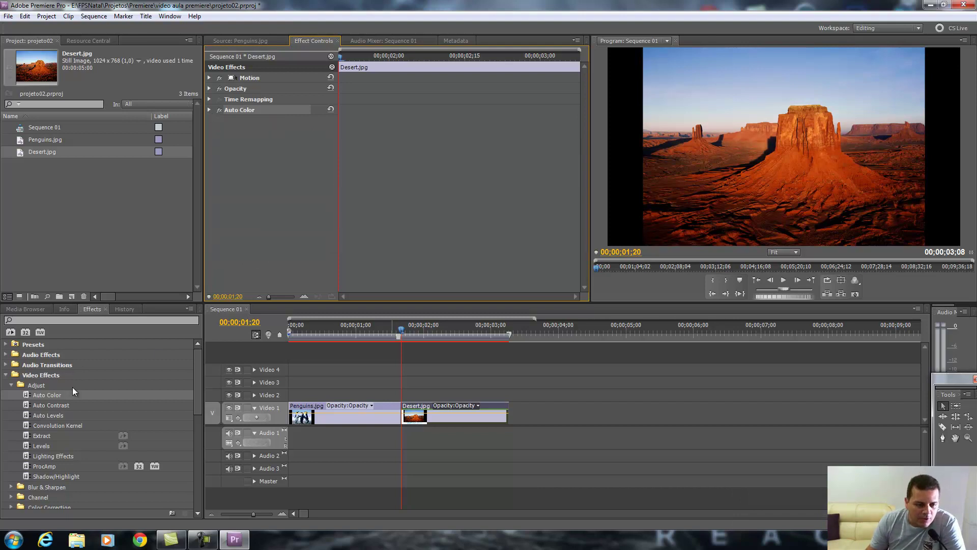
- Drop Auto Contrast onto Desert.jpg and toggle undo/redo to compare, leaving it applied
drag(32, 407, 437, 418)
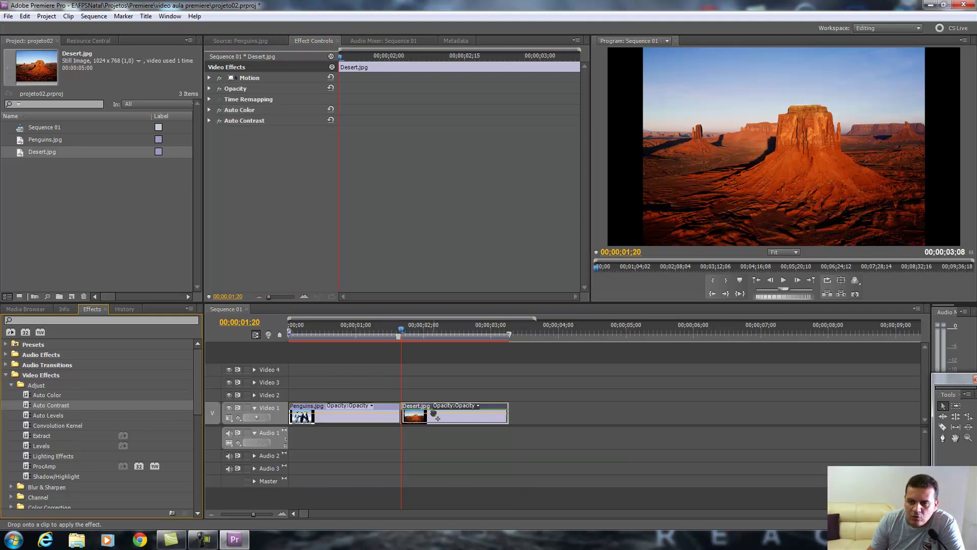
click(744, 136)
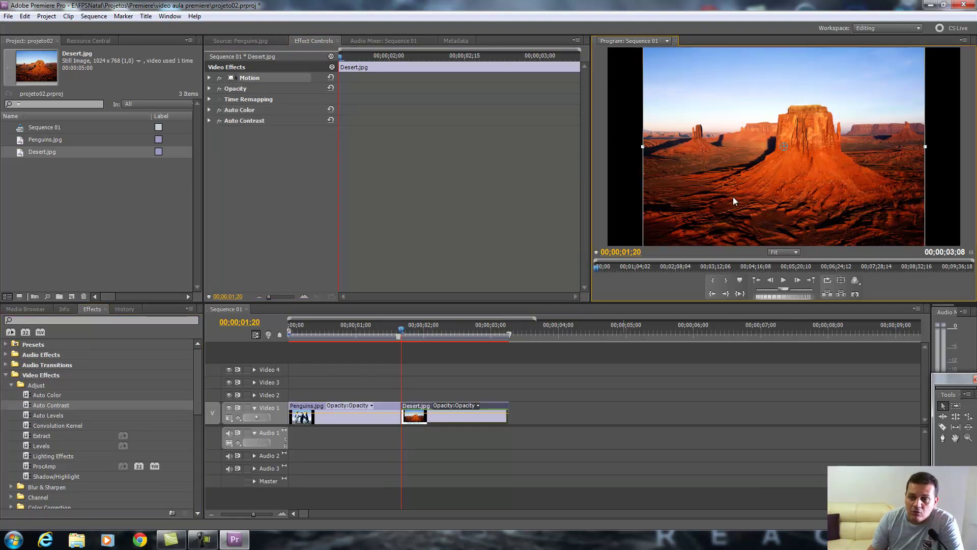
key(ctrl+z)
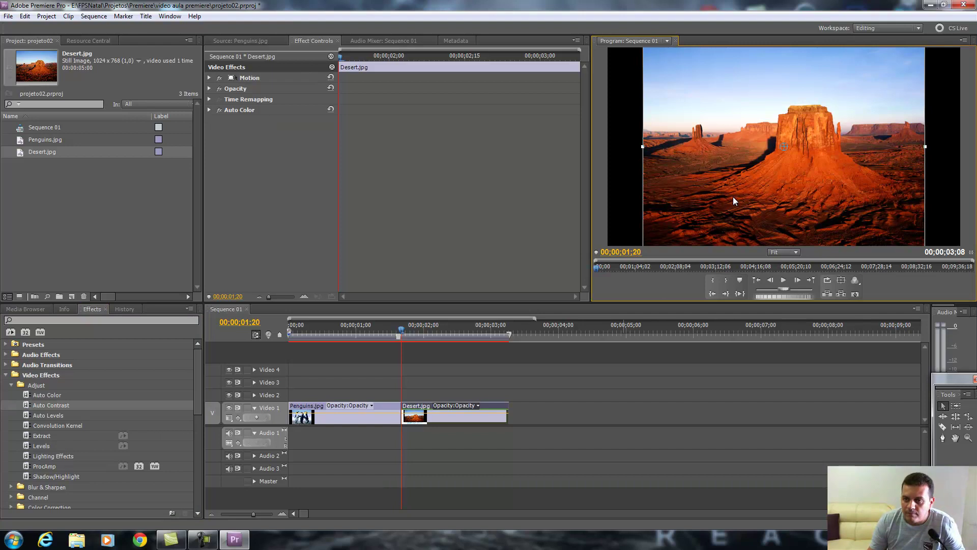
key(ctrl+shift+z)
key(ctrl+z)
key(ctrl+shift+z)
key(ctrl+z)
key(ctrl+shift+z)
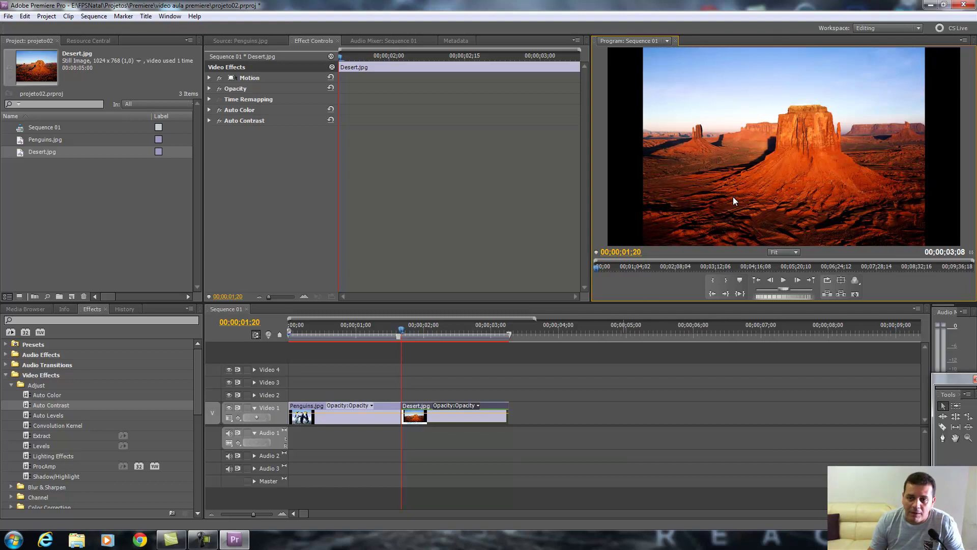
- Expand Auto Contrast, test White Clip and Blend With Original, leaving clips at 0.00 %, then collapse
click(209, 121)
click(216, 152)
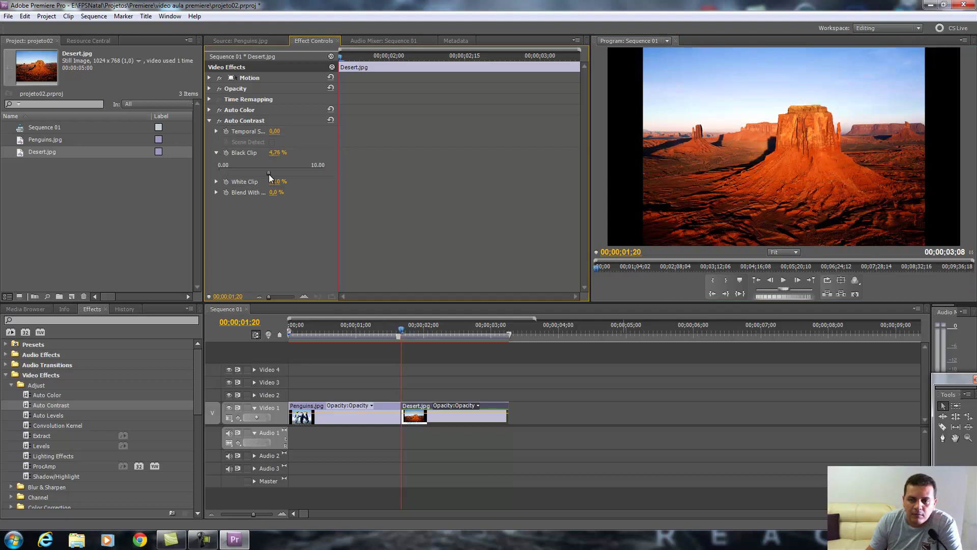
click(218, 183)
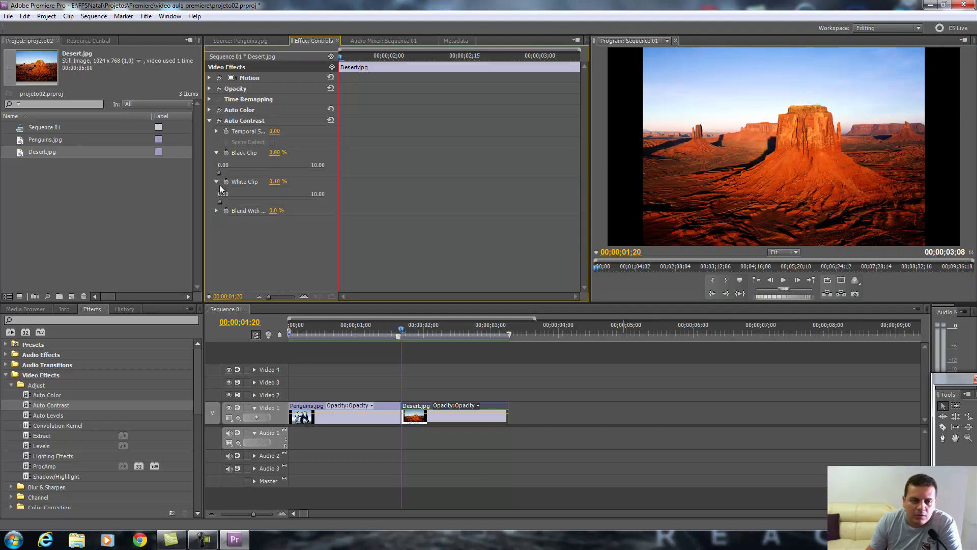
mouse_move(297, 204)
mouse_down()
mouse_move(201, 206)
mouse_move(359, 206)
mouse_move(203, 208)
mouse_up()
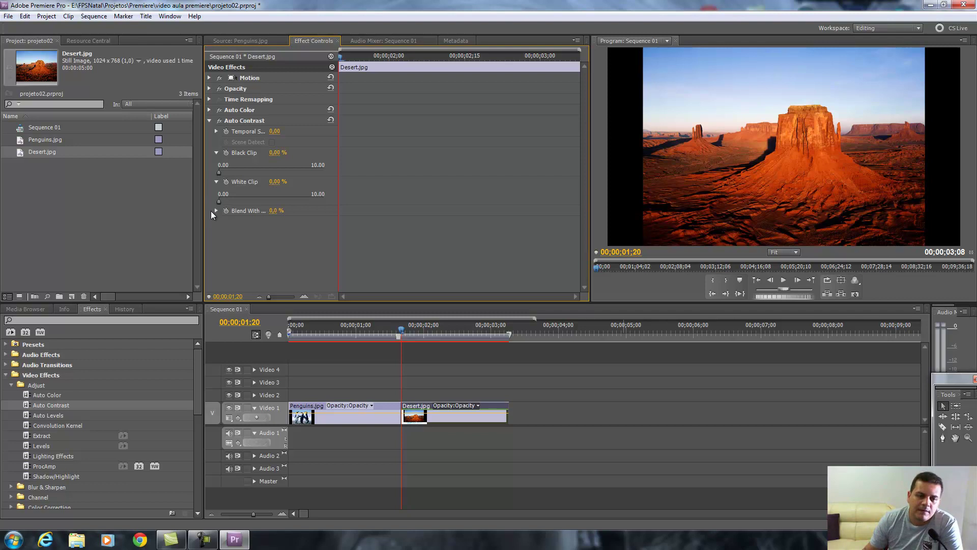
click(216, 210)
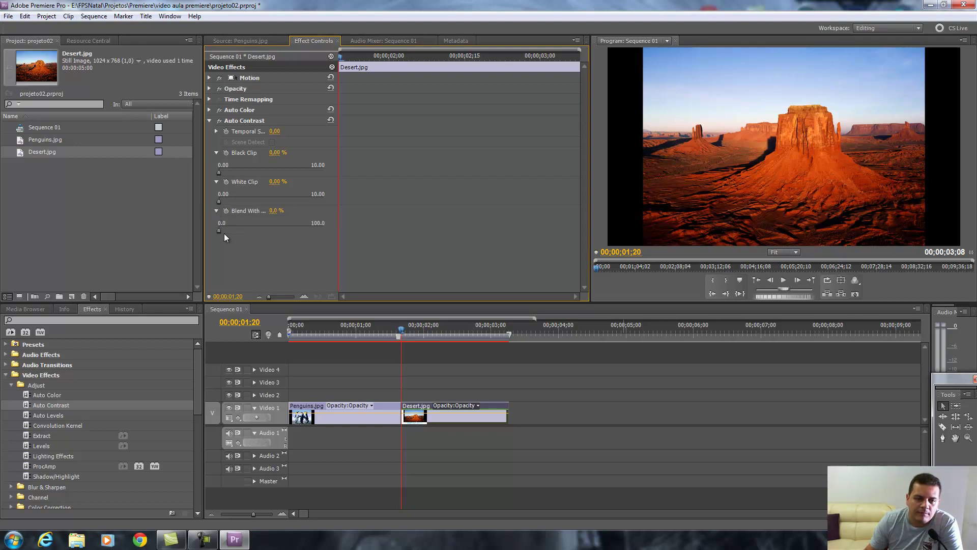
mouse_move(227, 232)
mouse_down()
mouse_move(294, 232)
mouse_move(170, 239)
mouse_up()
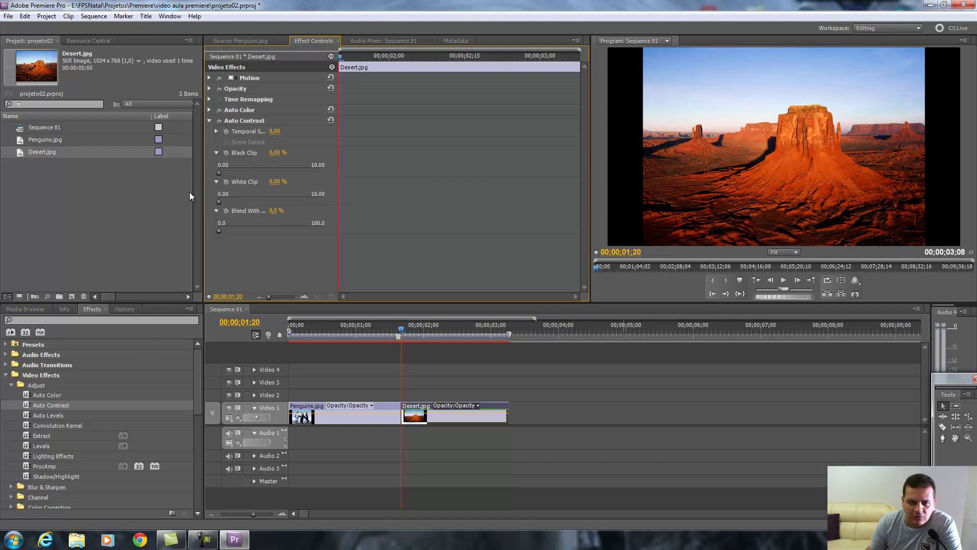
click(208, 121)
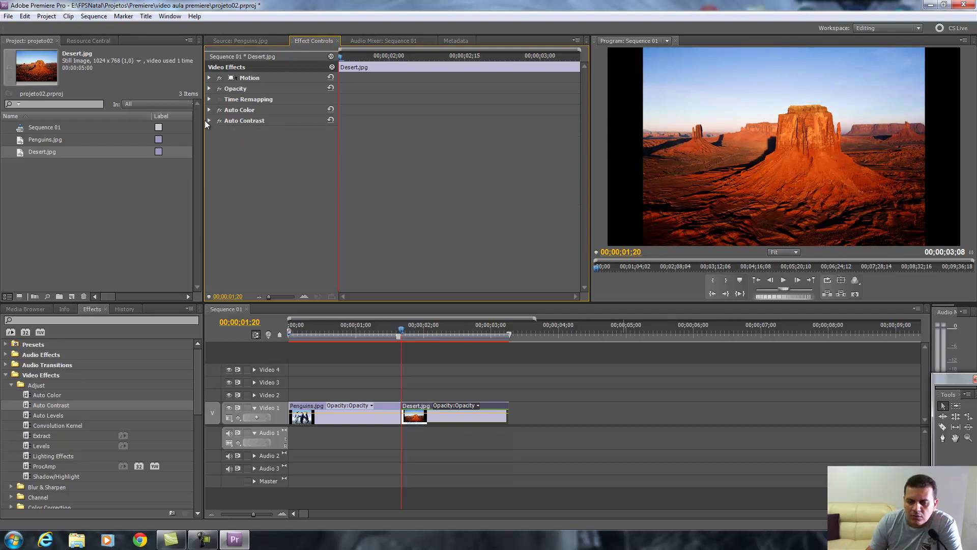
- Apply Auto Levels and then Shadow/Highlight from the Adjust group to Desert.jpg
drag(29, 414, 448, 420)
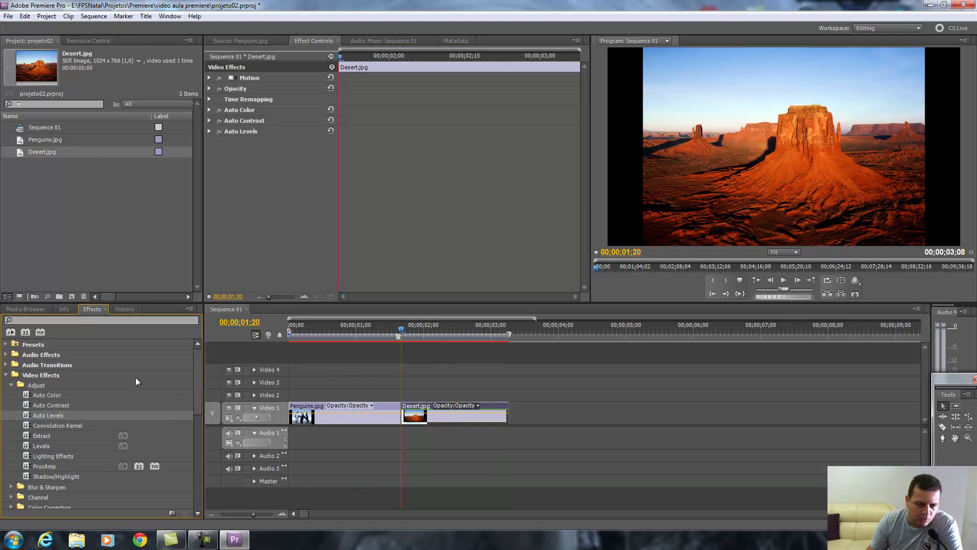
click(10, 385)
click(11, 386)
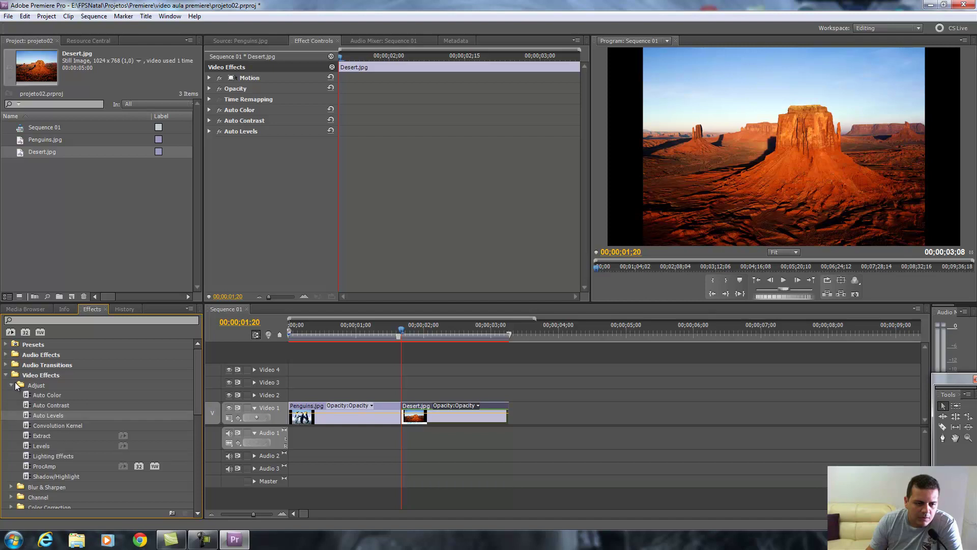
click(60, 478)
drag(73, 486, 444, 415)
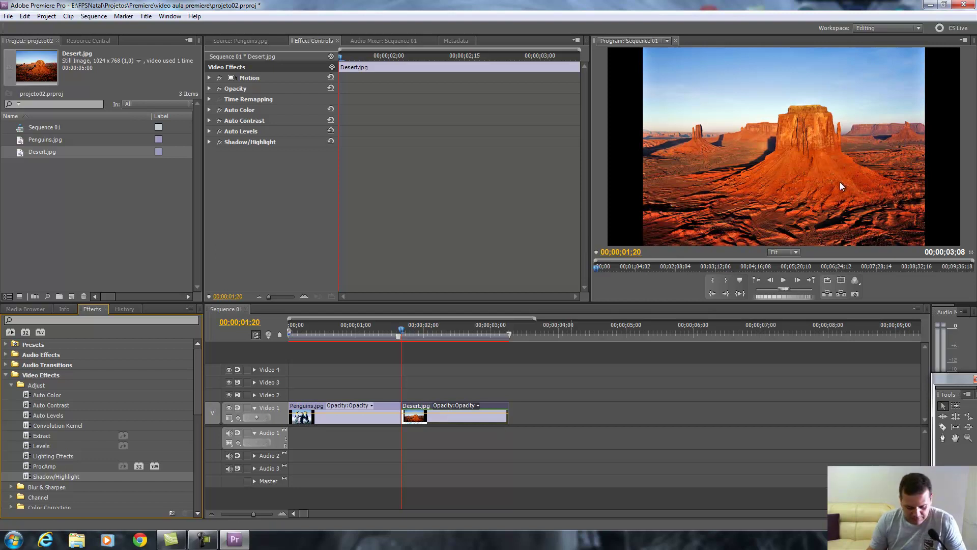
- Compare with undo/redo, then undo Shadow/Highlight and Auto Levels, keeping Auto Color and Auto Contrast
key(ctrl+z)
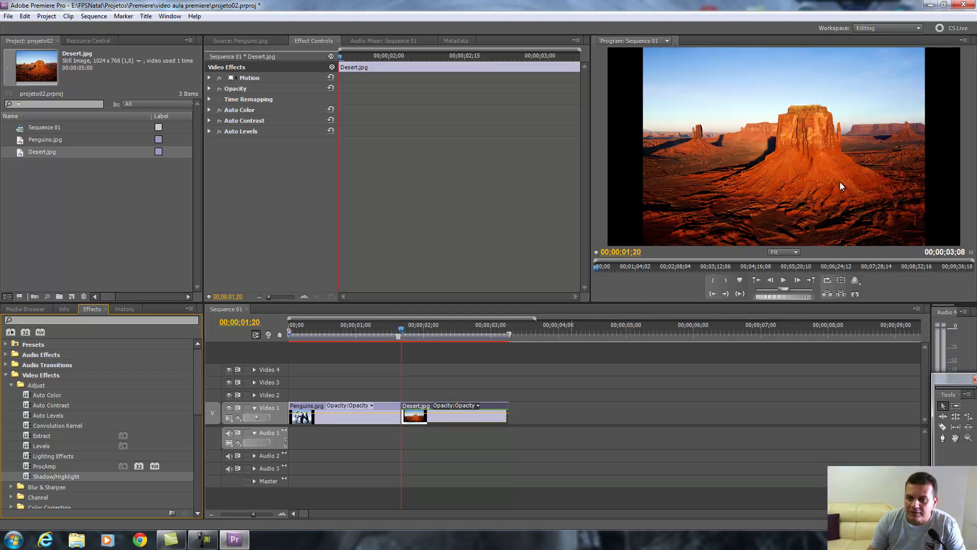
key(ctrl+shift+z)
key(ctrl+z)
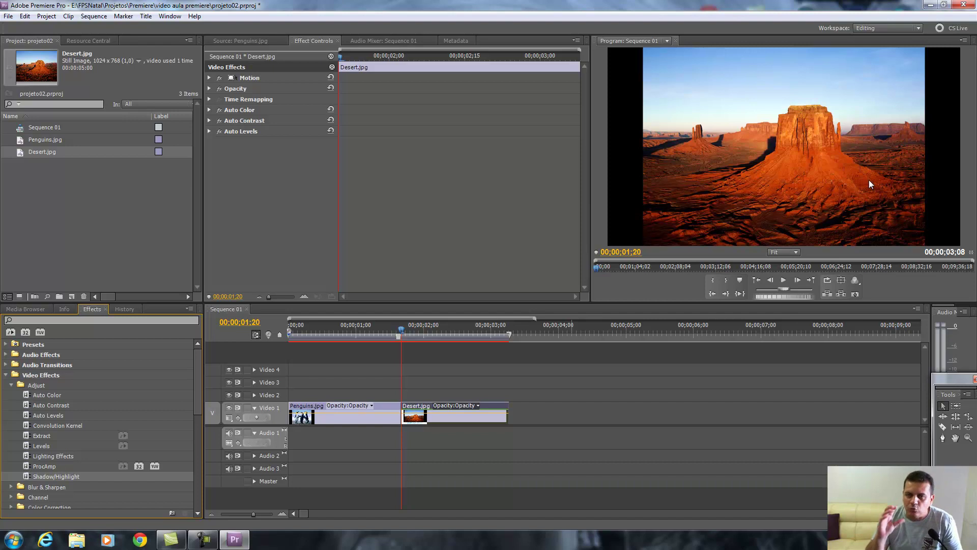
key(ctrl+shift+z)
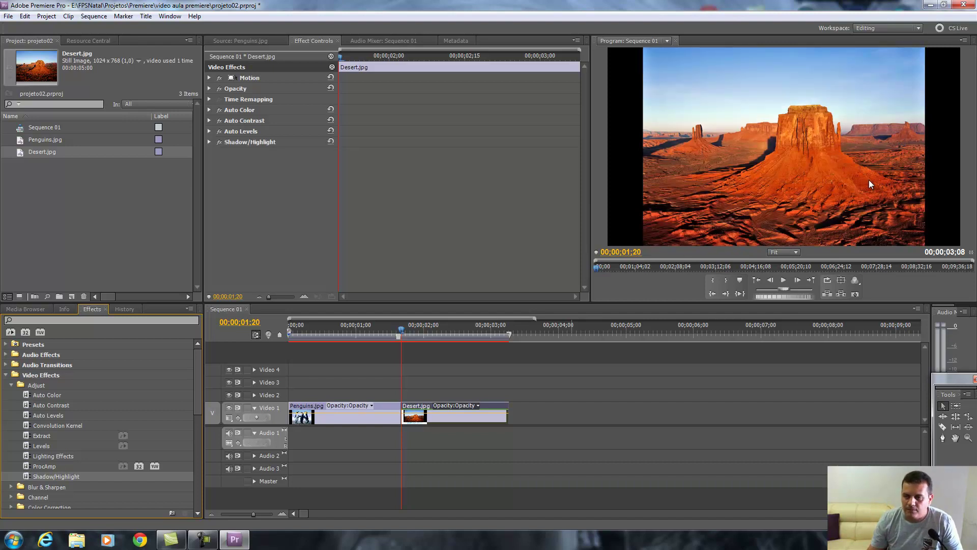
key(ctrl+z)
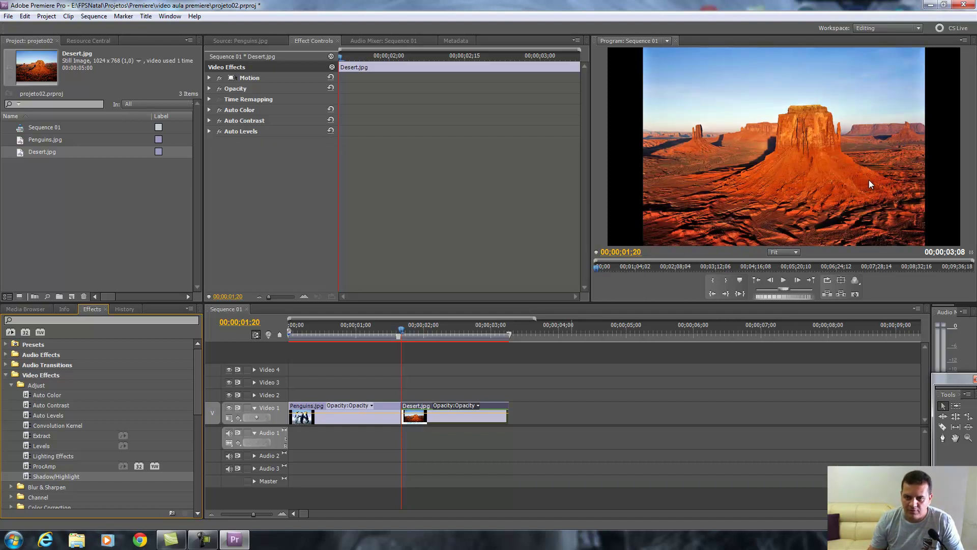
key(ctrl+shift+z)
key(ctrl+z)
key(ctrl+shift+z)
key(ctrl+z)
key(ctrl+z)
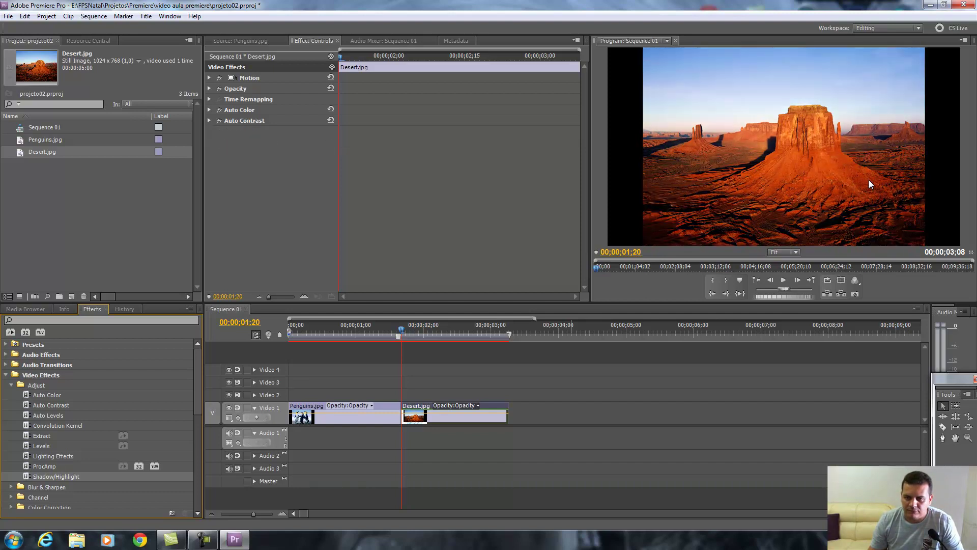
click(394, 334)
click(11, 386)
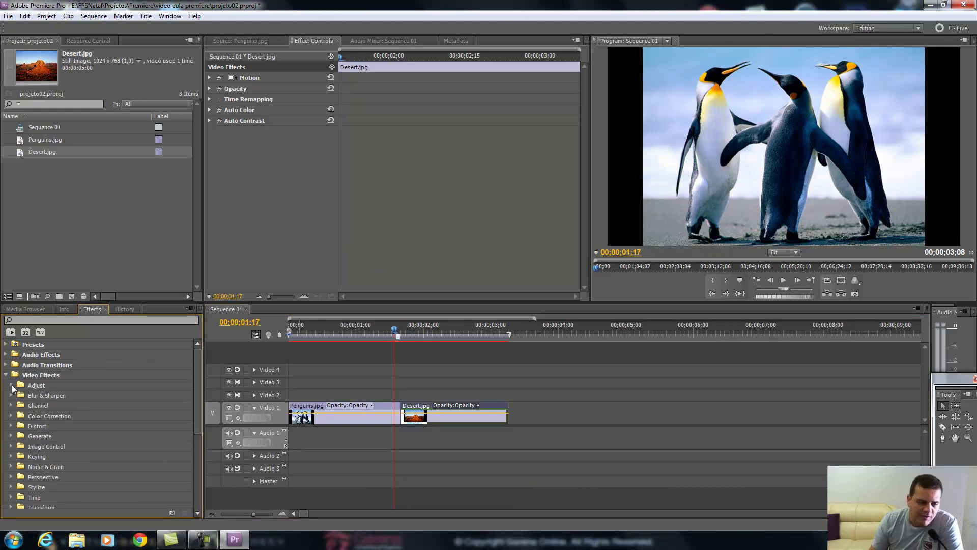
- Collapse Video Effects and scrub the playhead to about 00;00;01;01 in Penguins.jpg
click(6, 375)
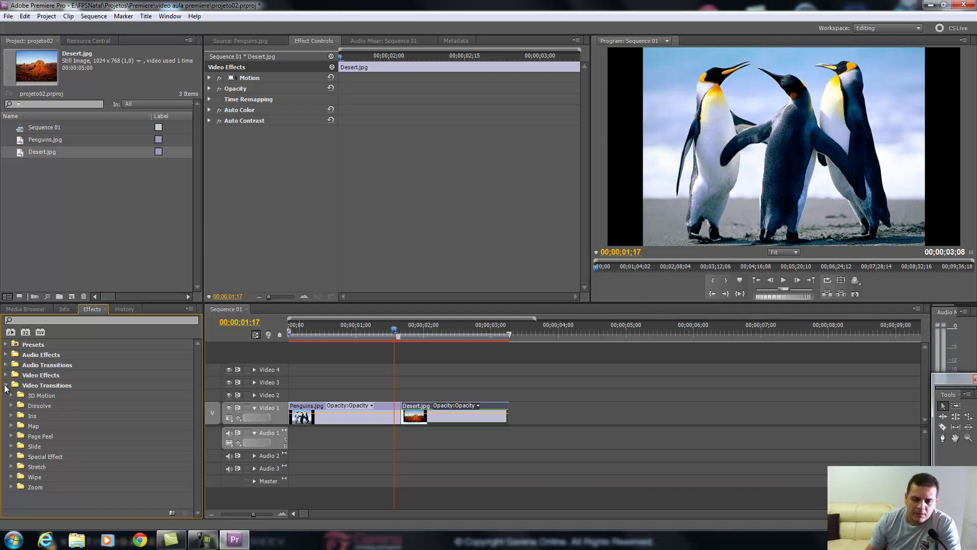
click(355, 329)
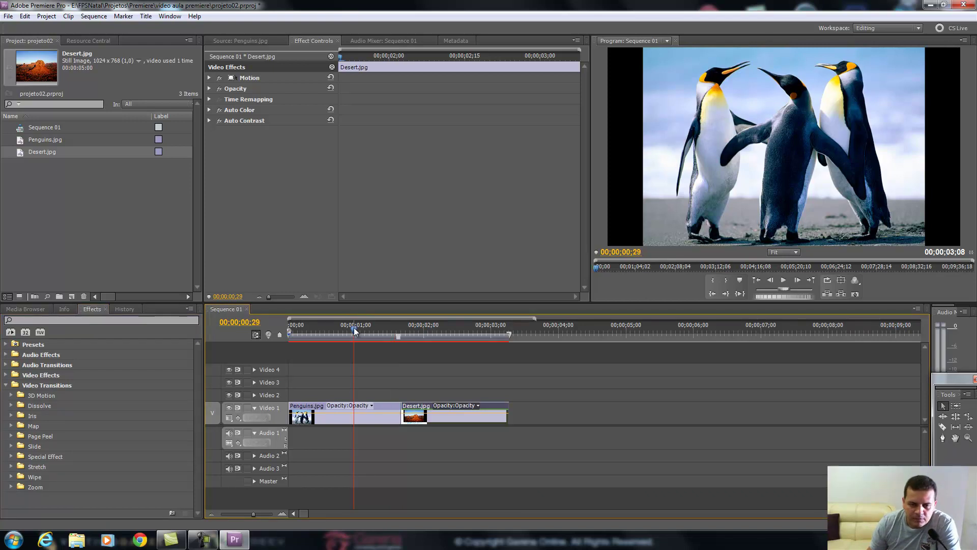
drag(354, 330, 359, 331)
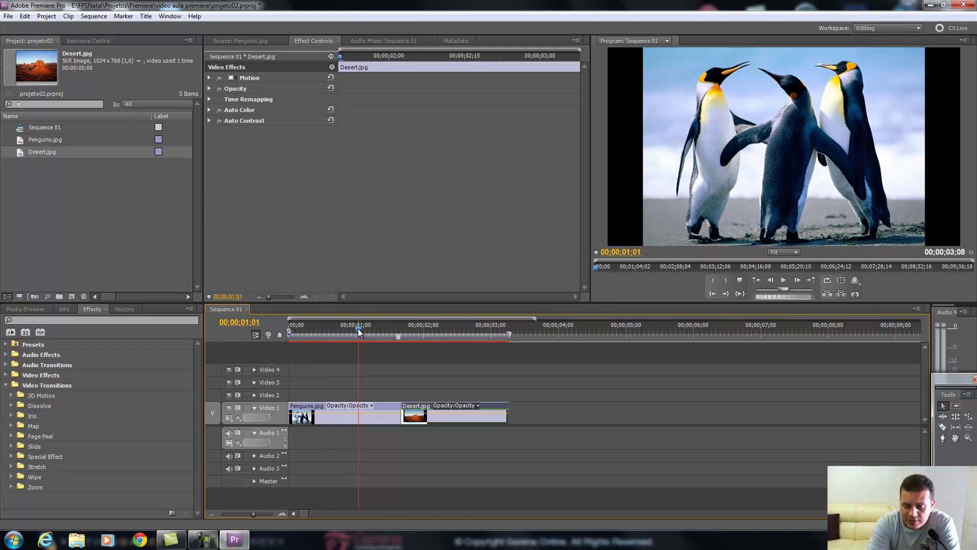
right_click(122, 194)
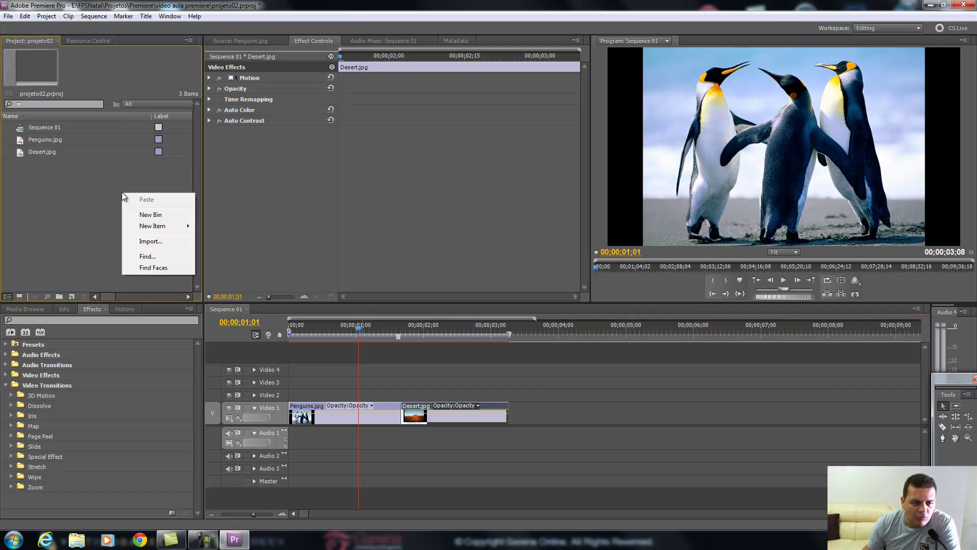
click(153, 241)
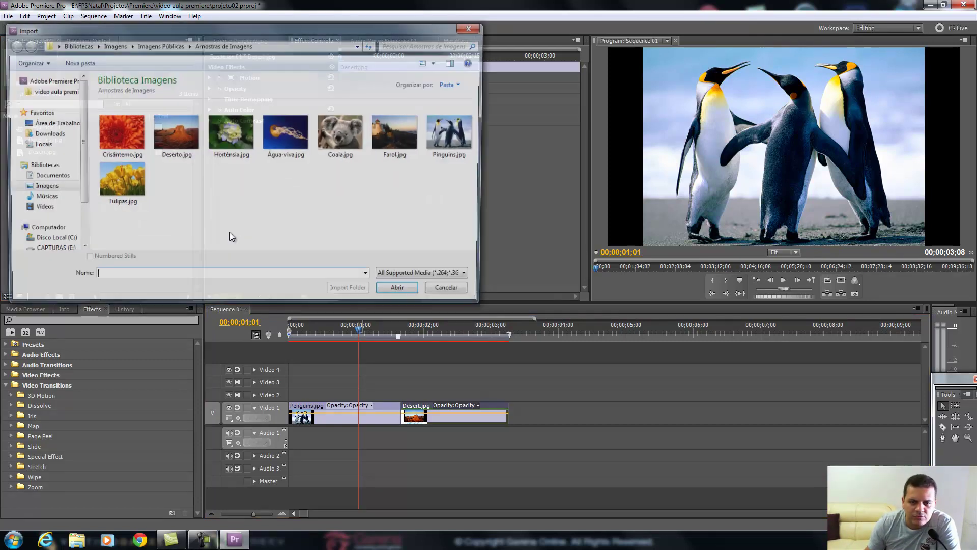
scroll(54, 147, down, 2)
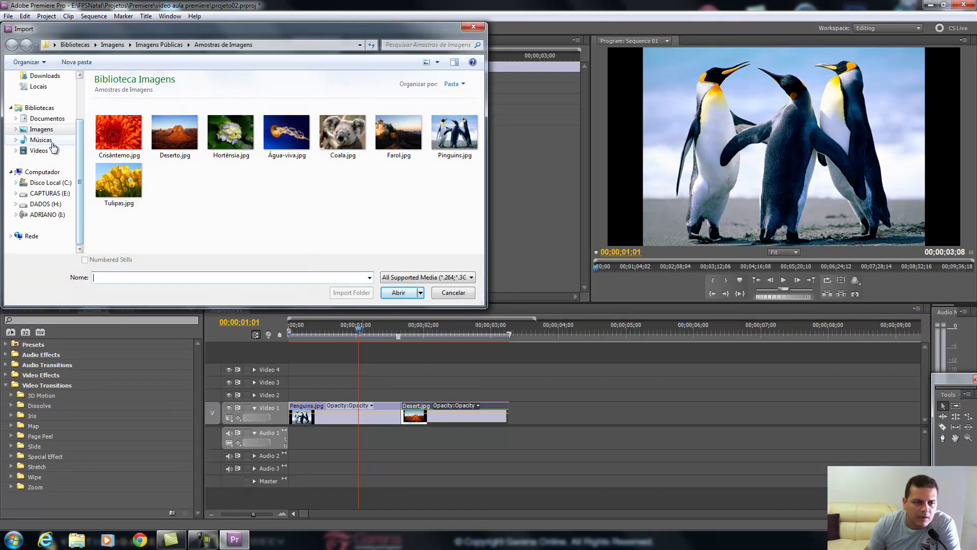
click(49, 194)
double_click(114, 93)
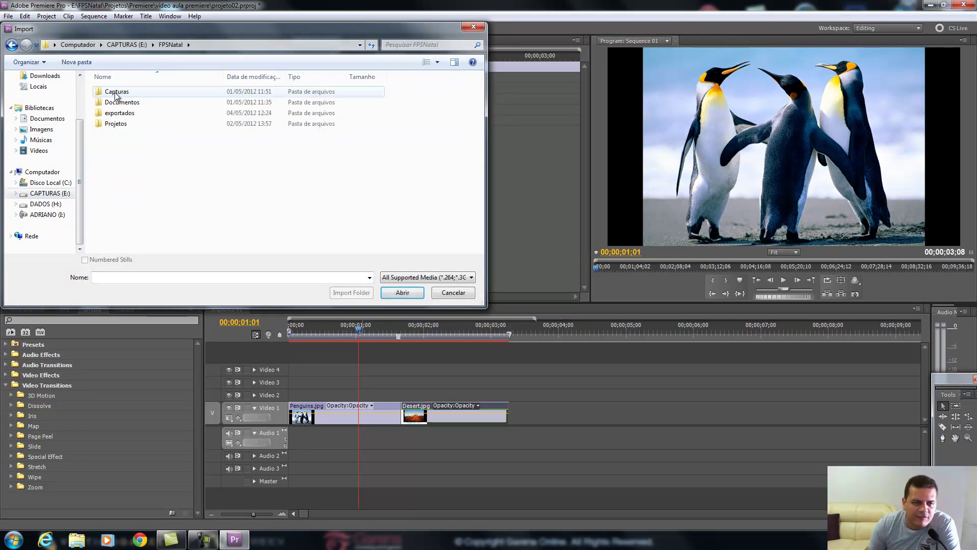
double_click(115, 93)
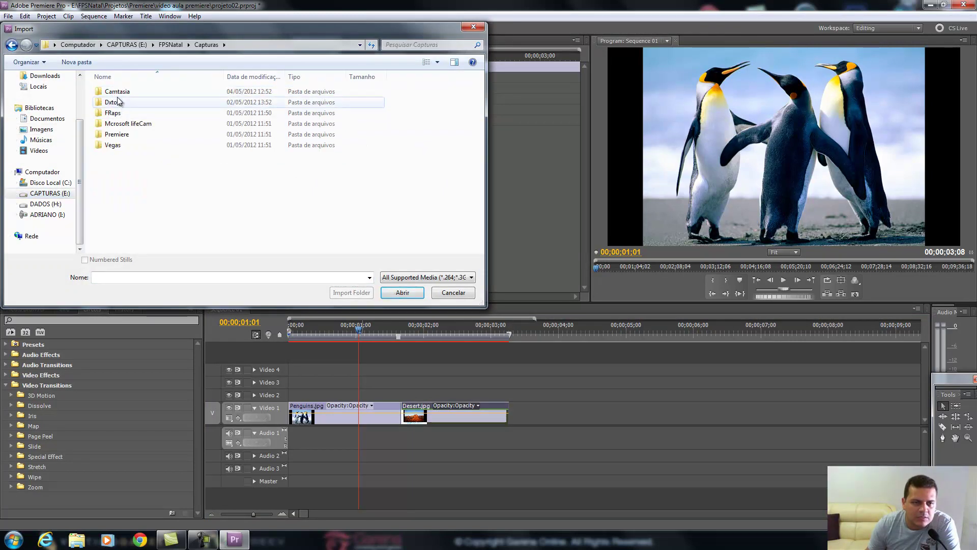
double_click(112, 102)
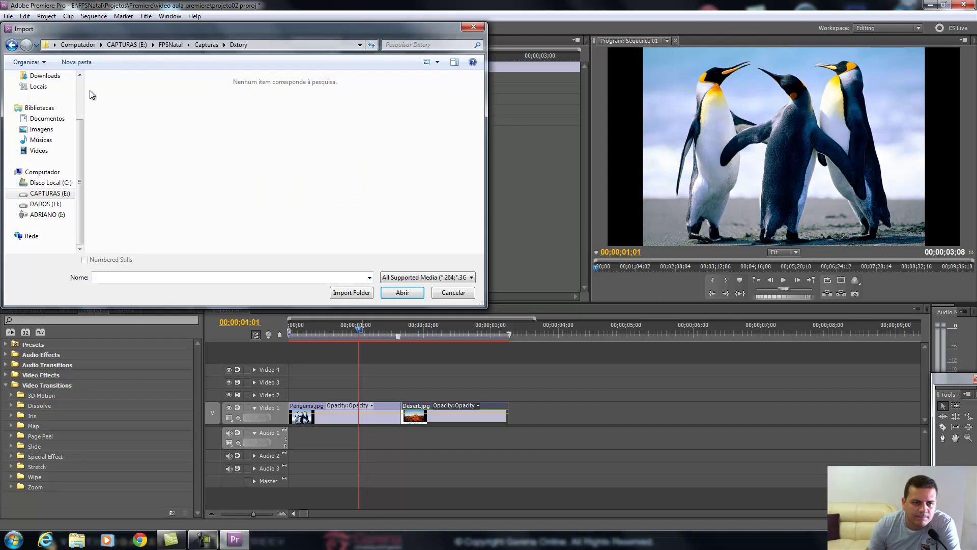
click(12, 45)
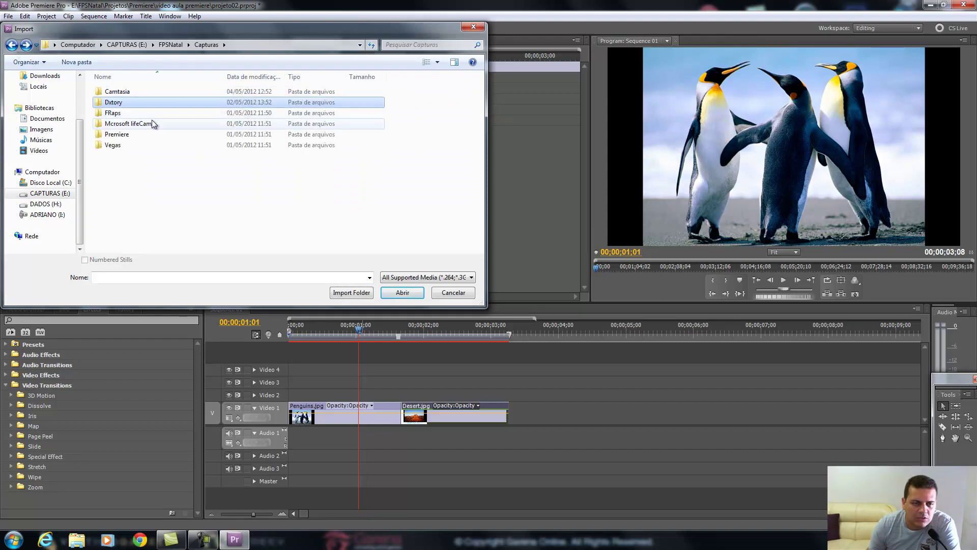
double_click(144, 145)
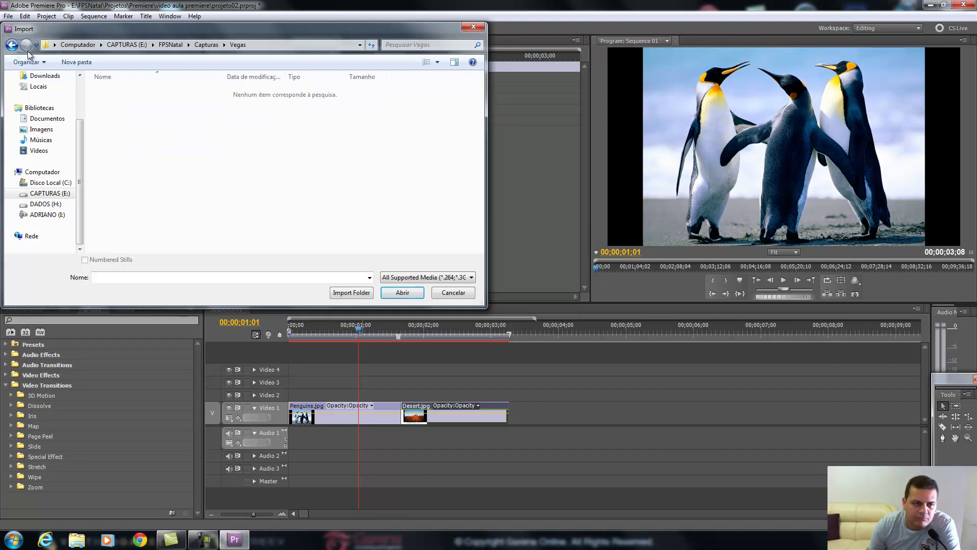
click(12, 45)
click(452, 293)
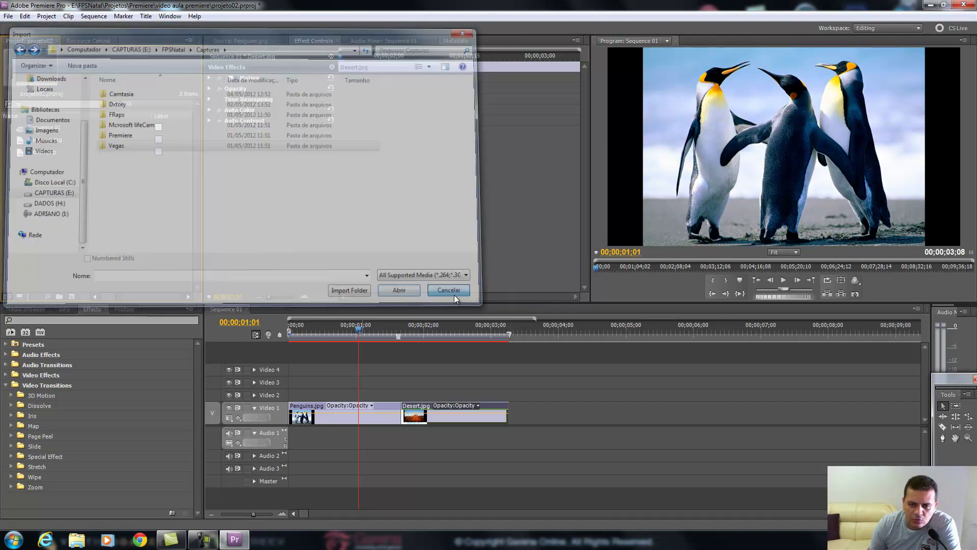
drag(365, 331, 437, 332)
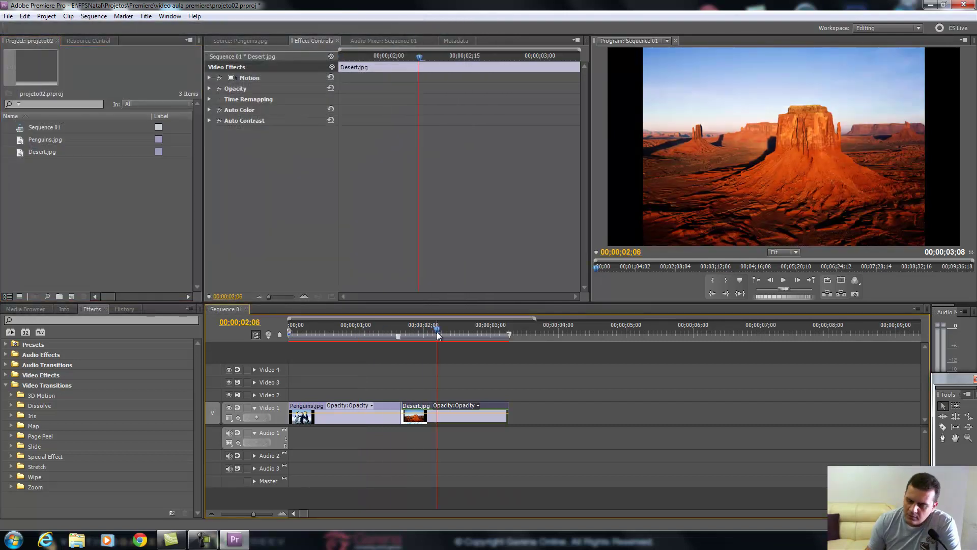
- Park the playhead on Penguins.jpg, select it in the Program monitor, and drag a corner to resize it
click(339, 332)
drag(349, 334, 414, 334)
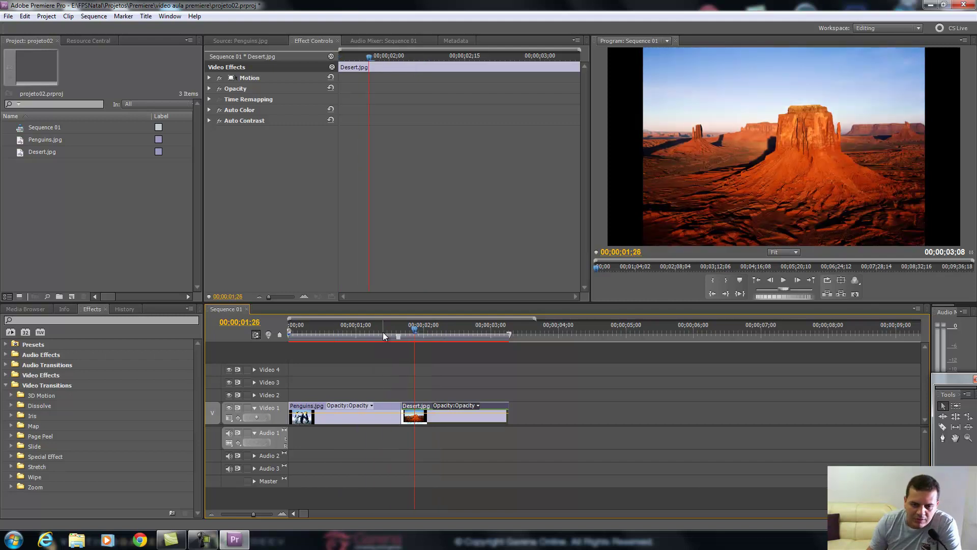
click(383, 333)
click(842, 123)
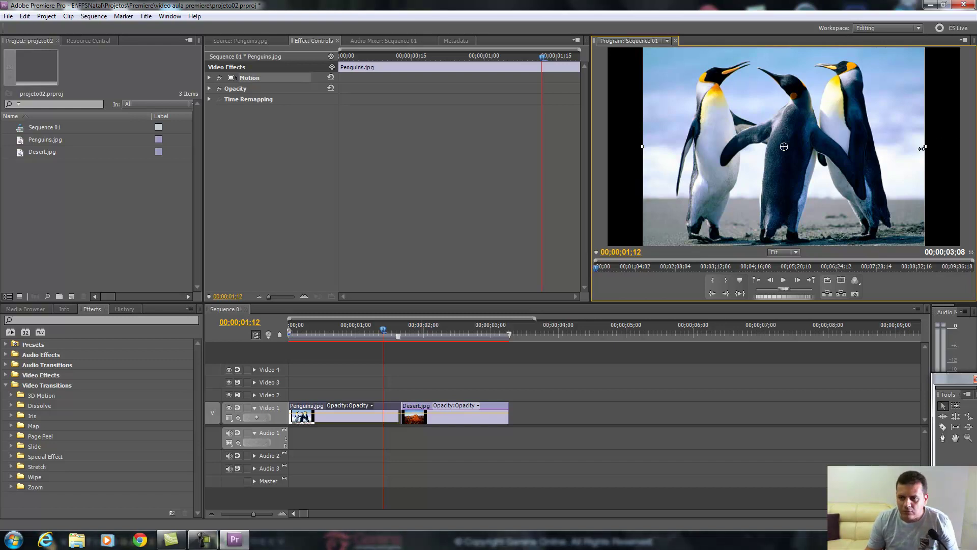
mouse_move(925, 146)
mouse_down()
mouse_move(966, 147)
mouse_move(912, 151)
mouse_move(925, 148)
mouse_up()
- Expand the Penguins still's Motion > Scale, preview smaller sizes with the slider, then set Scale to 300
click(309, 45)
click(210, 77)
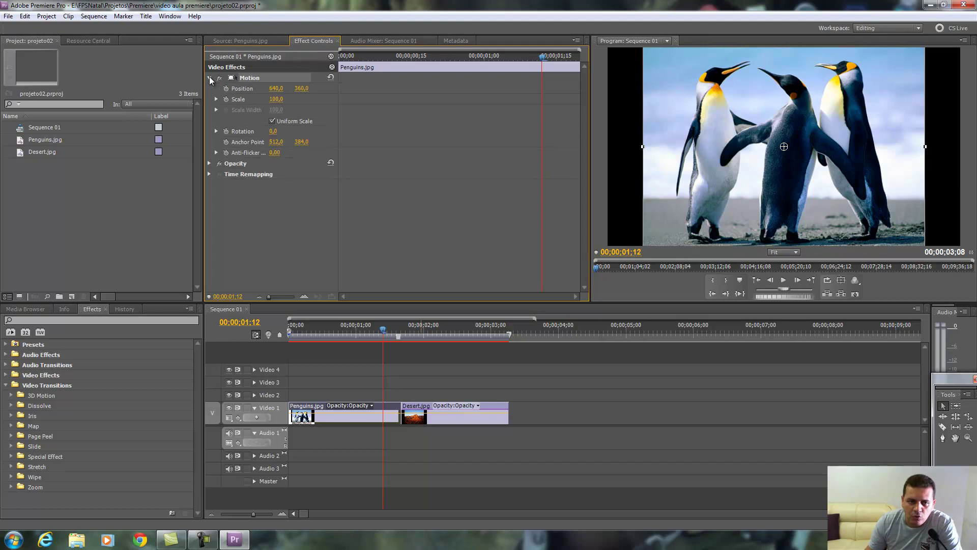
click(216, 99)
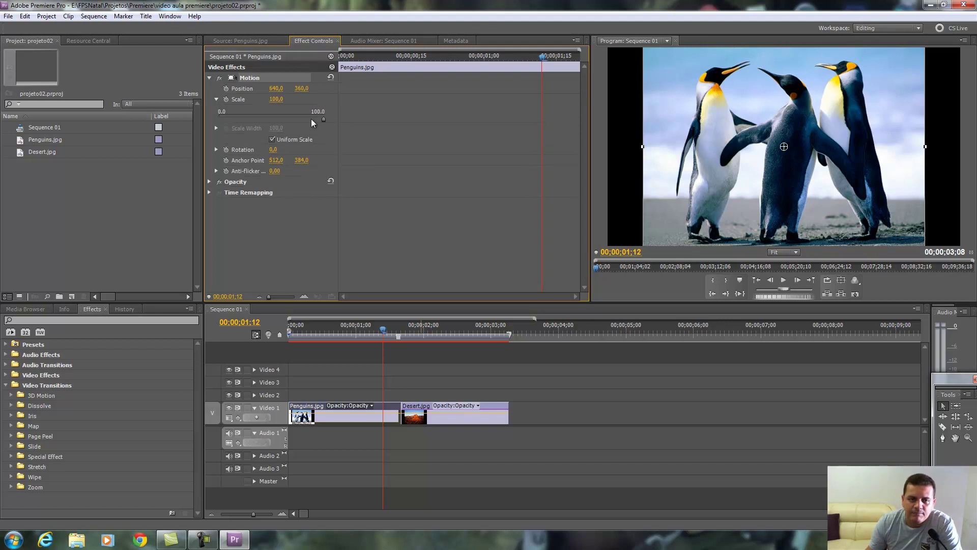
mouse_move(324, 119)
mouse_down()
mouse_move(311, 120)
mouse_move(351, 121)
mouse_up()
click(279, 99)
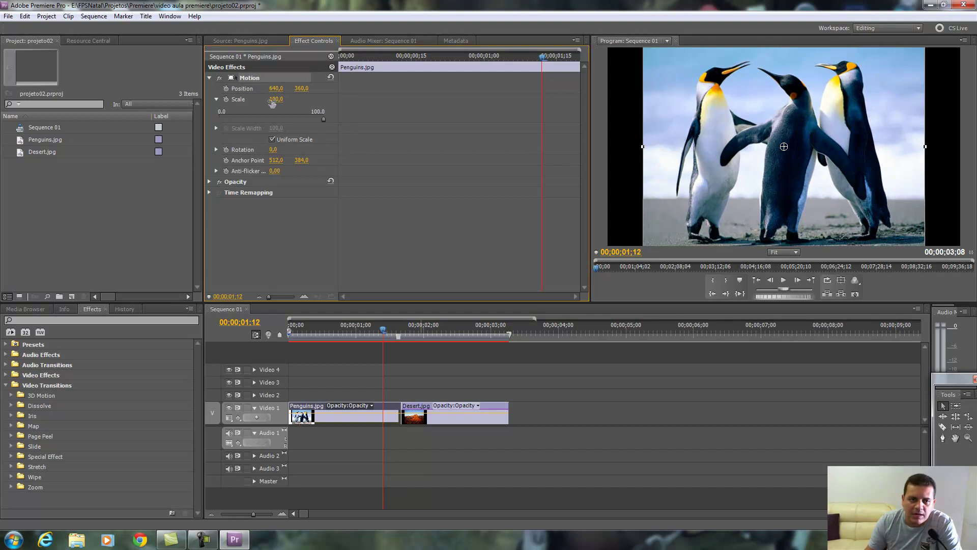
text(300)
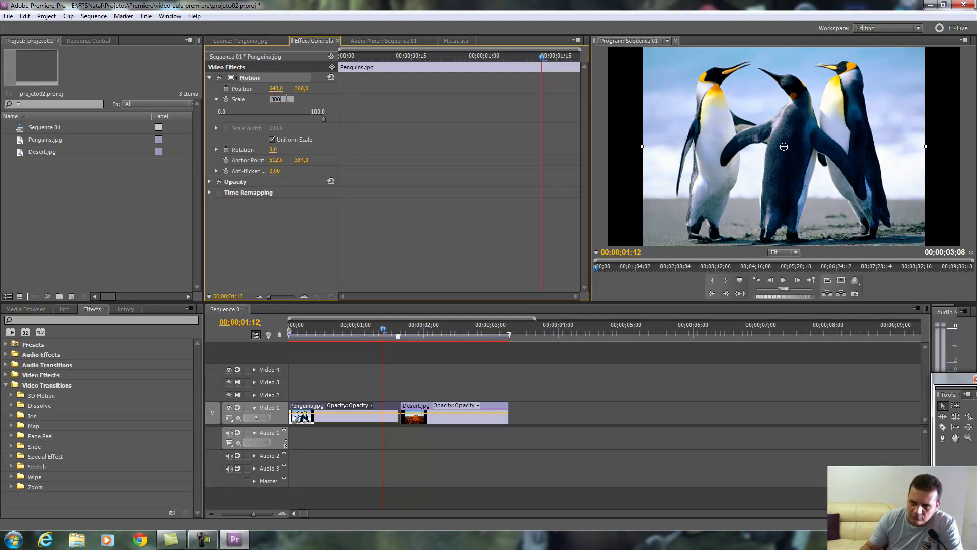
key(Return)
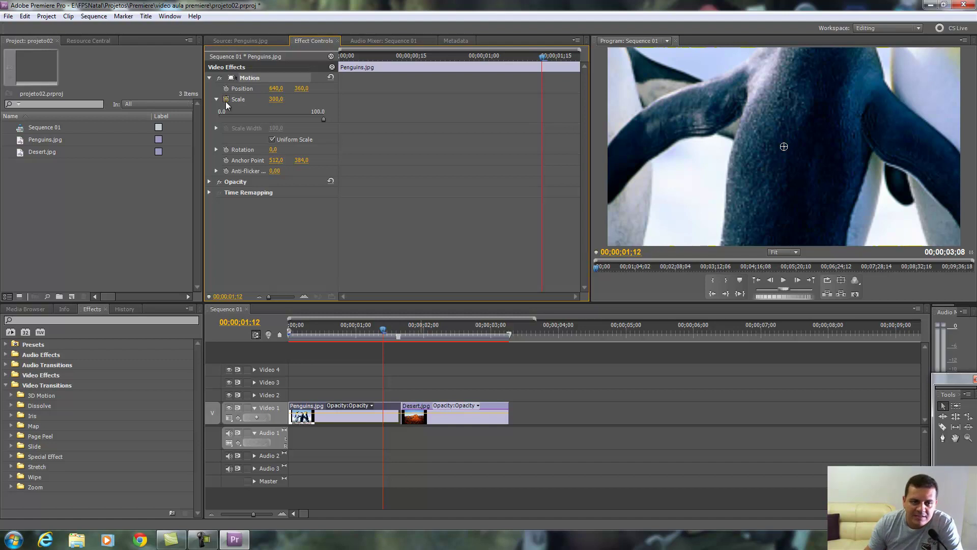
- Return the Penguins Scale value to 100
click(276, 100)
text(100)
key(Return)
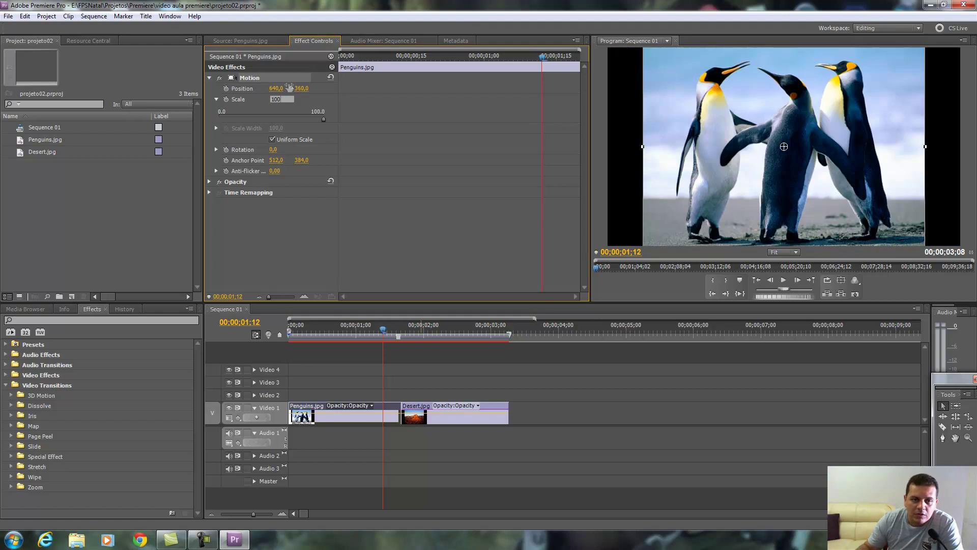